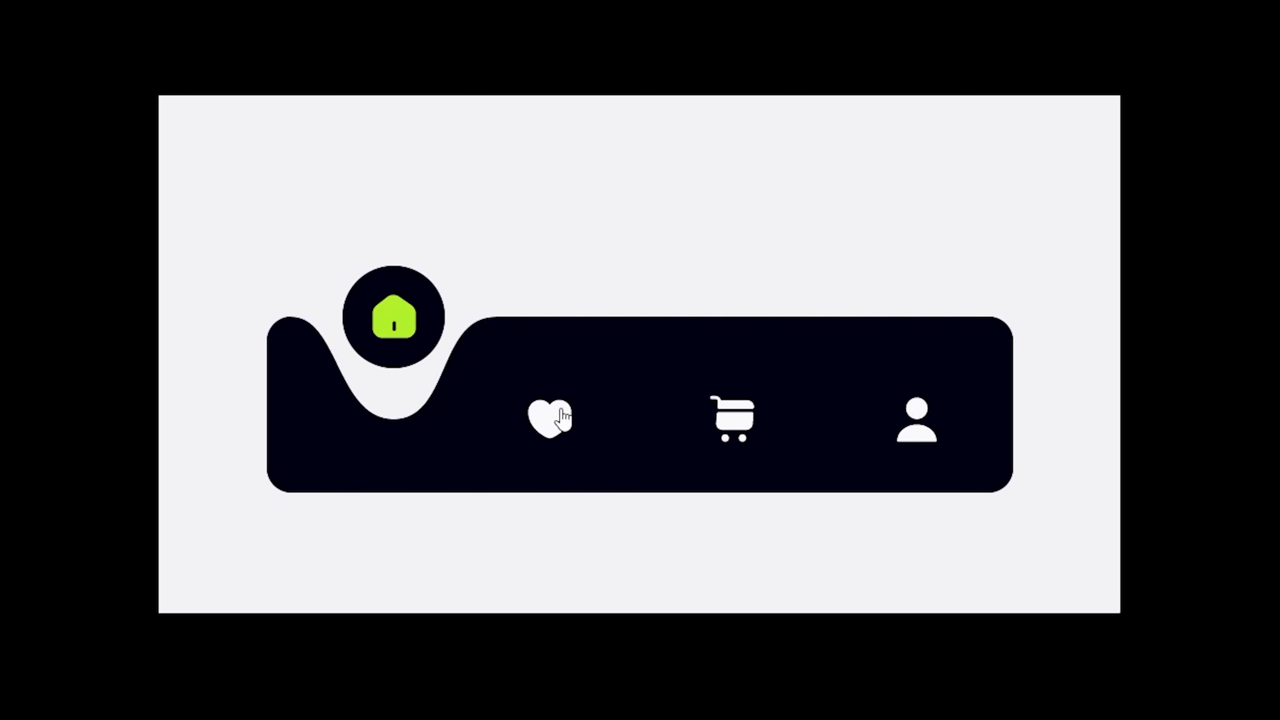
- Preview the heart, cart, profile and home tabs, then draw a large rectangle on the canvas
click(557, 418)
click(726, 428)
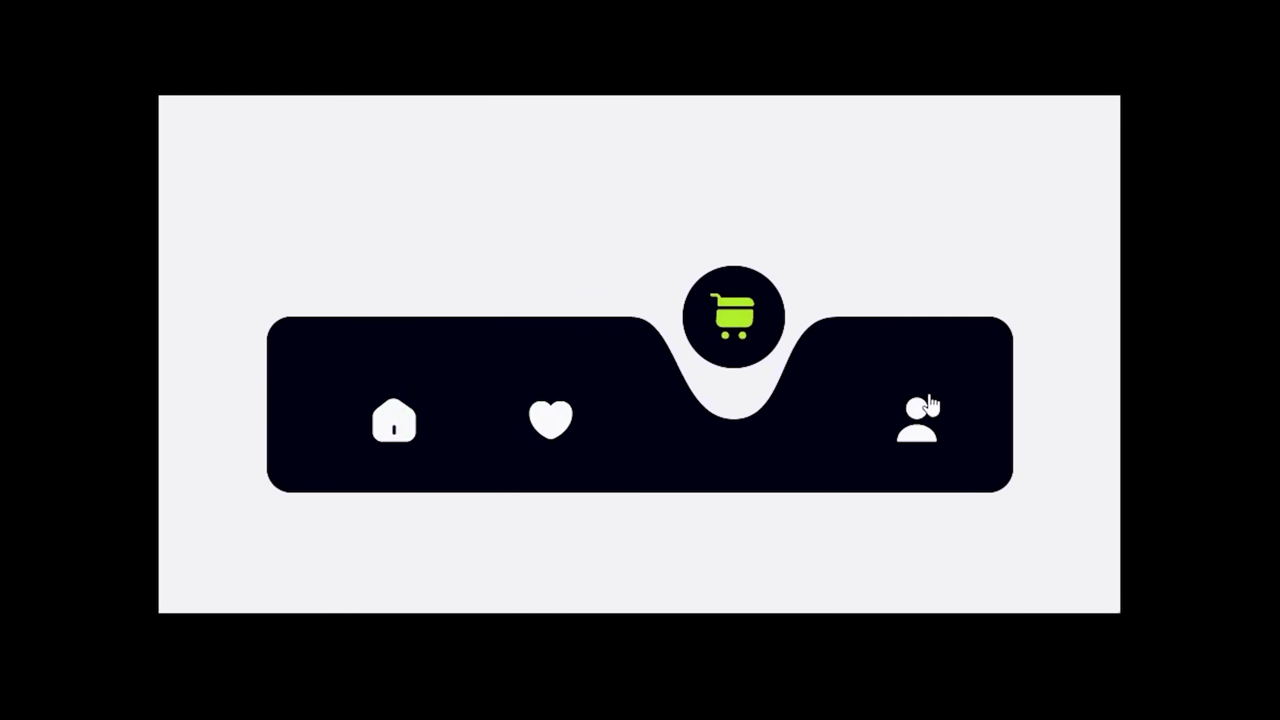
click(879, 435)
click(394, 439)
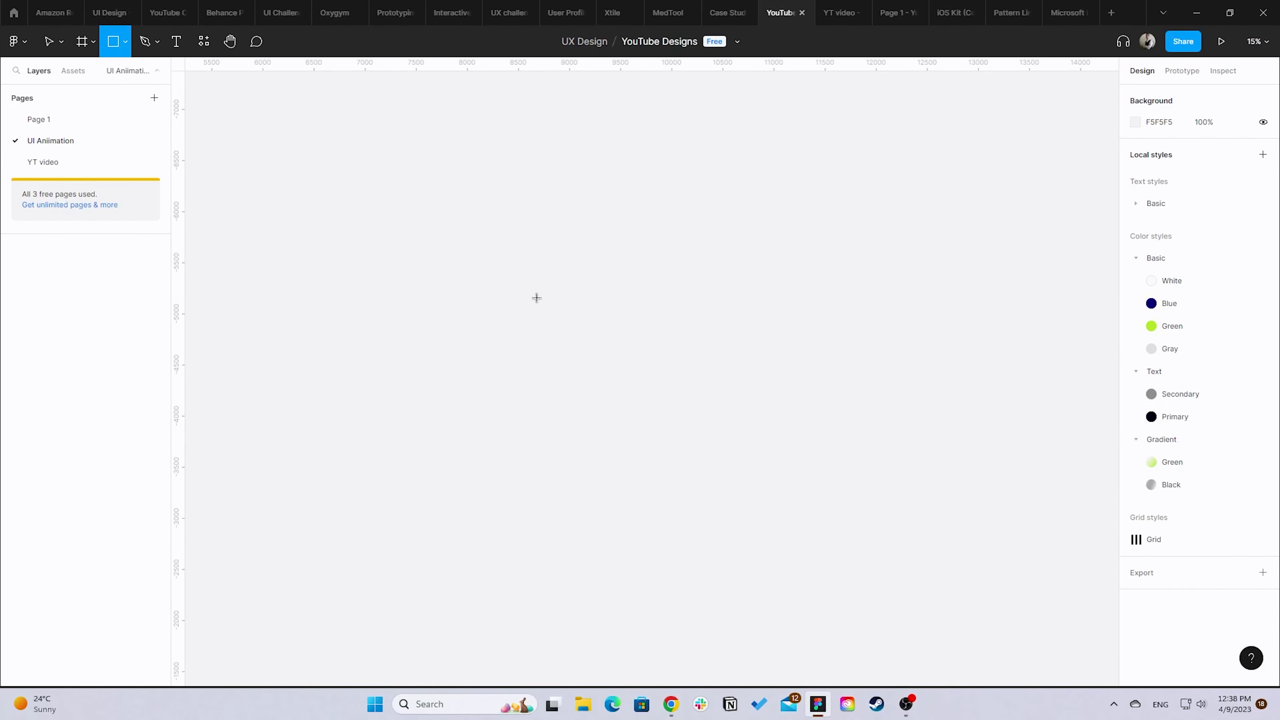
mouse_move(535, 298)
mouse_down()
mouse_move(803, 385)
mouse_move(804, 359)
mouse_move(765, 357)
mouse_up()
scroll(762, 353, up, 5)
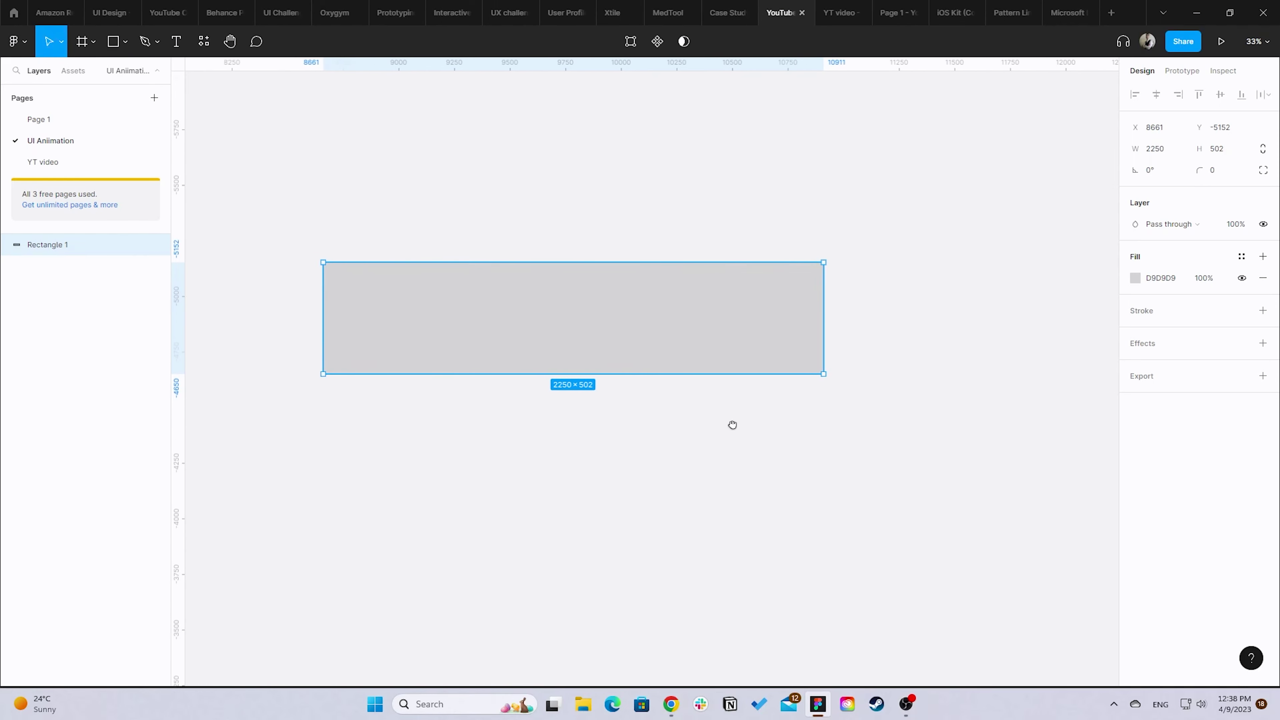
- Resize the rectangle by dragging its edges to 720 × 170
drag(732, 425, 751, 434)
drag(842, 325, 634, 328)
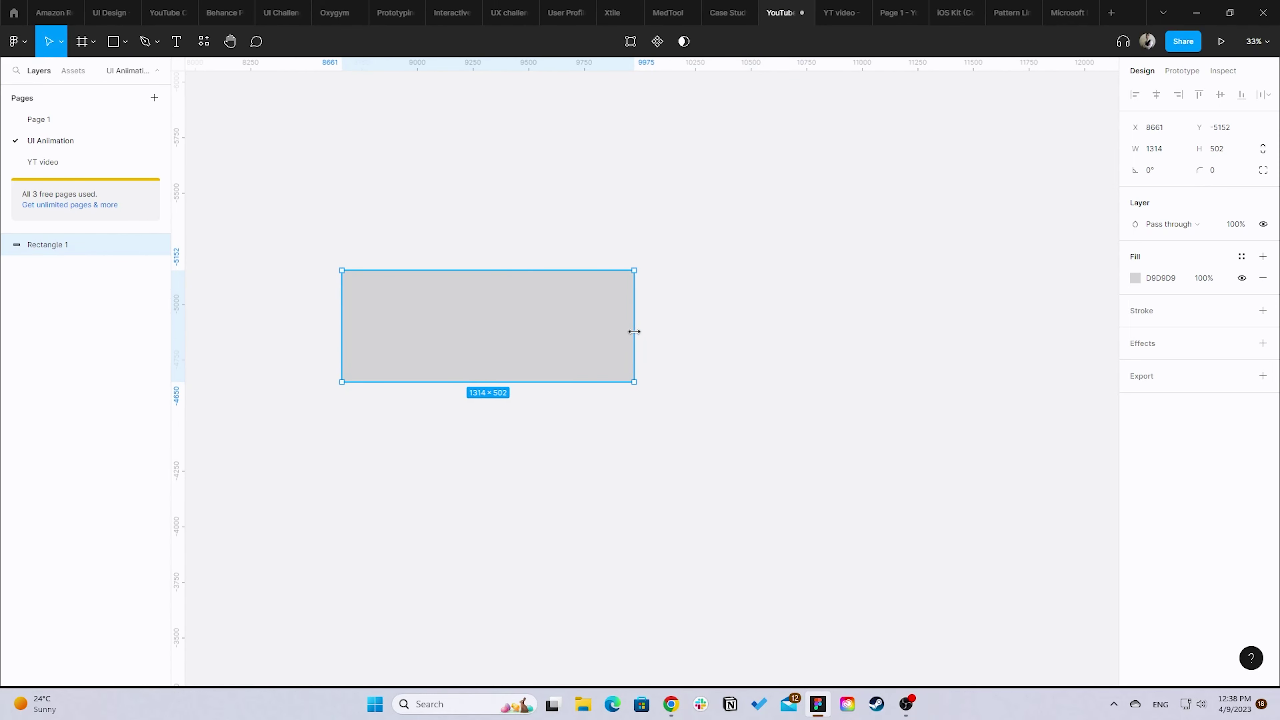
drag(504, 382, 505, 326)
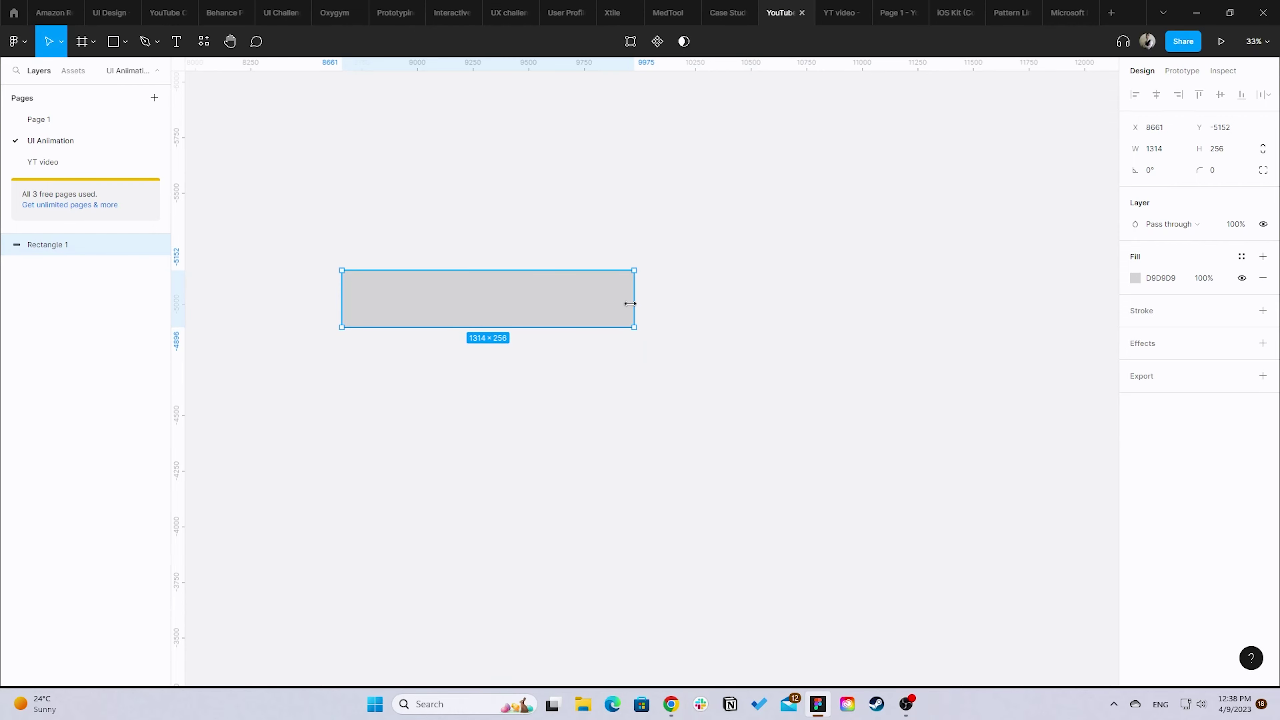
mouse_move(631, 304)
mouse_down()
mouse_move(486, 306)
mouse_move(503, 305)
mouse_up()
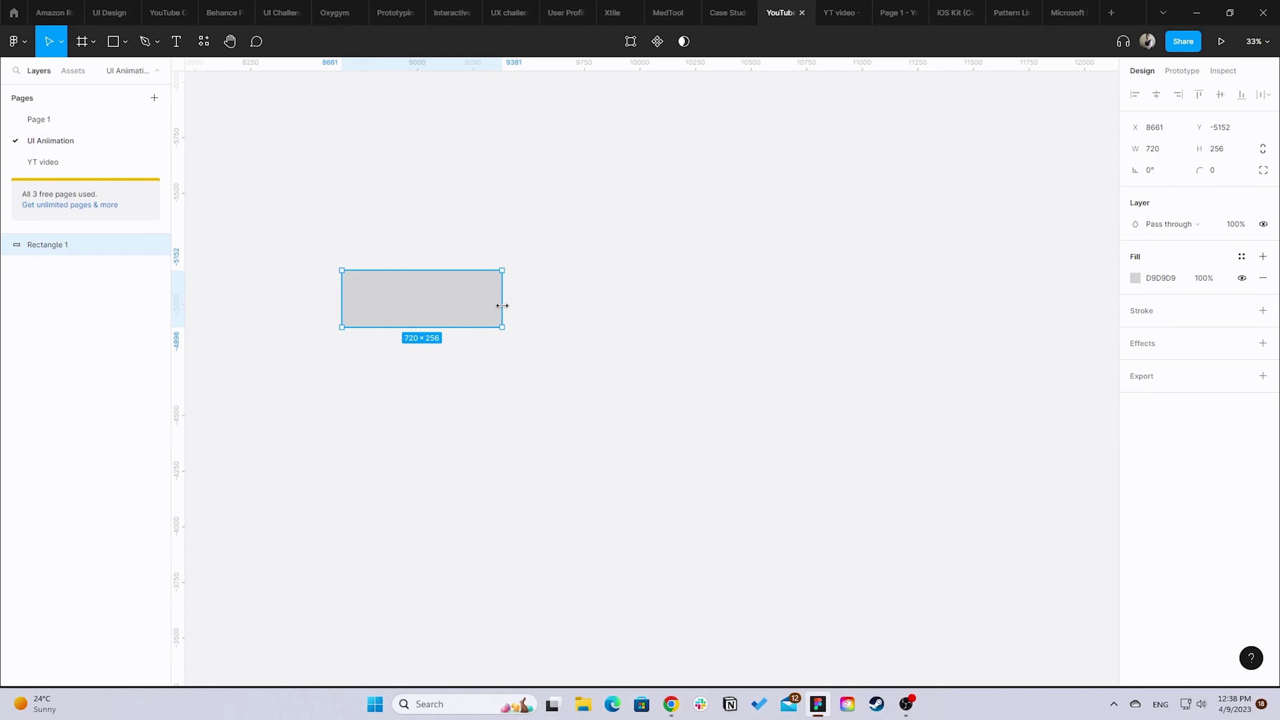
scroll(452, 328, up, 3)
scroll(358, 423, up, 2)
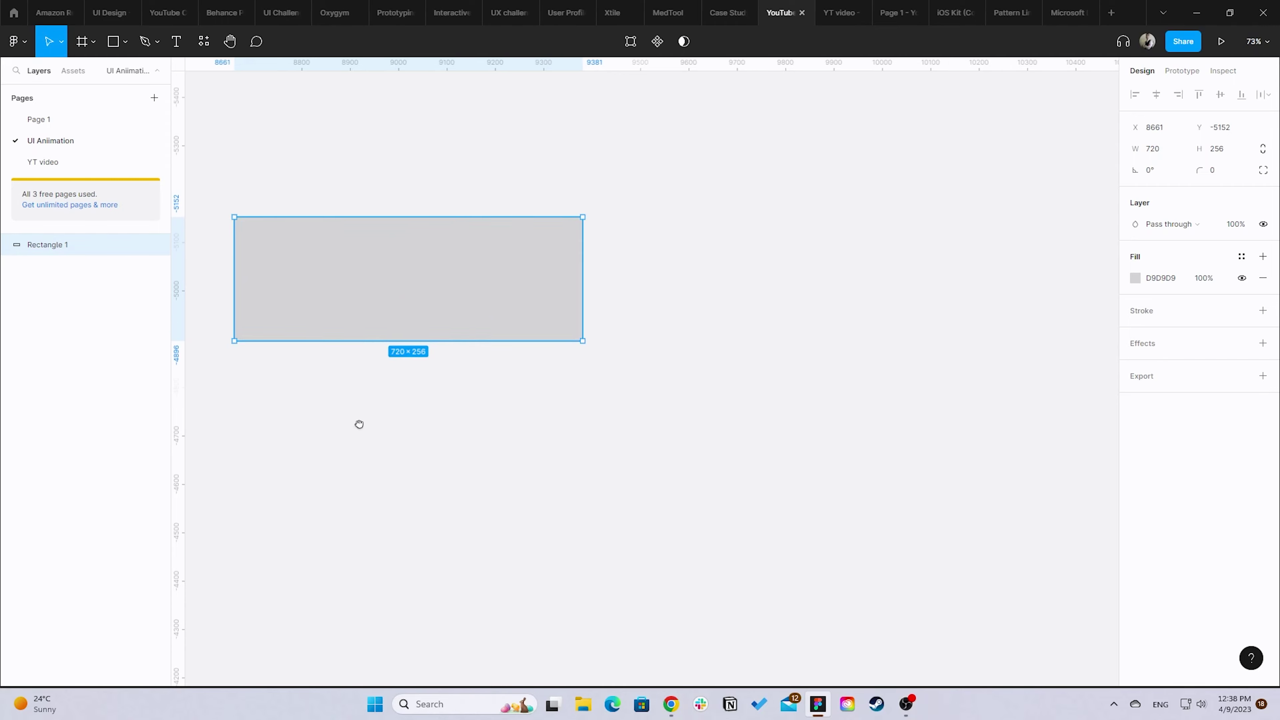
scroll(572, 442, left, 3)
drag(572, 421, 575, 378)
- Give the rectangle a 24 corner radius
click(601, 463)
click(566, 354)
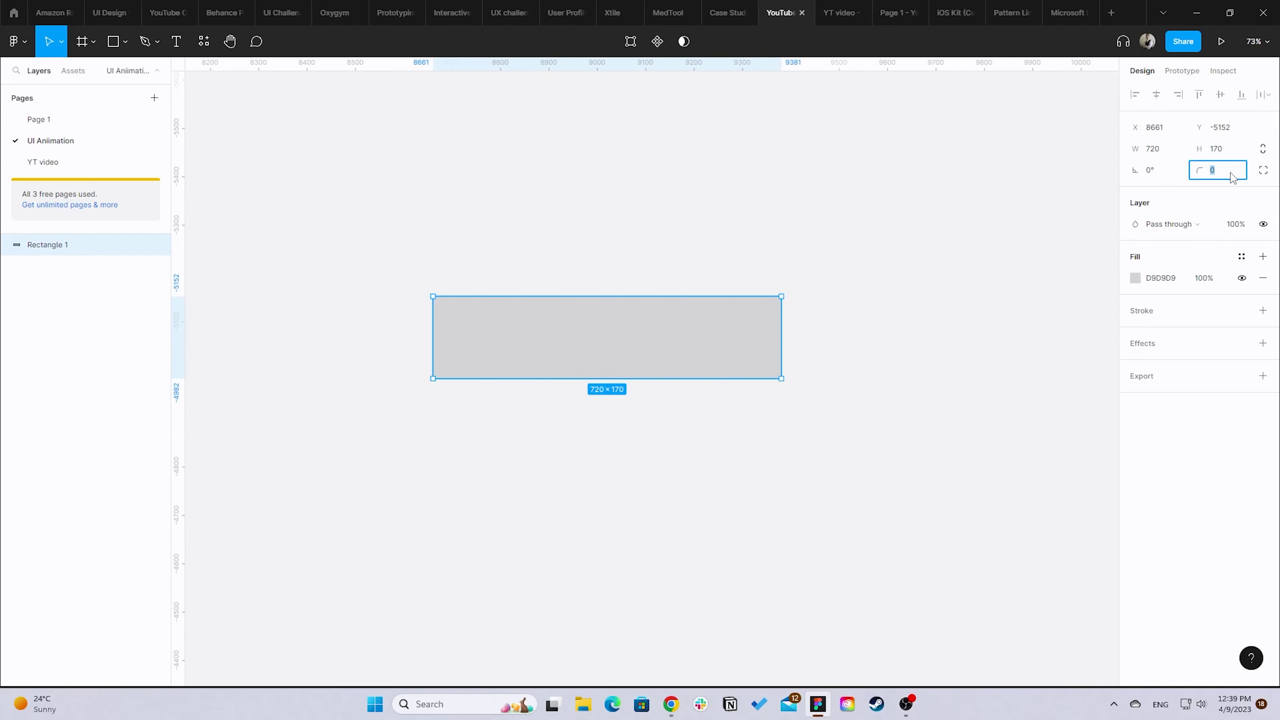
text(24)
key(Return)
click(911, 523)
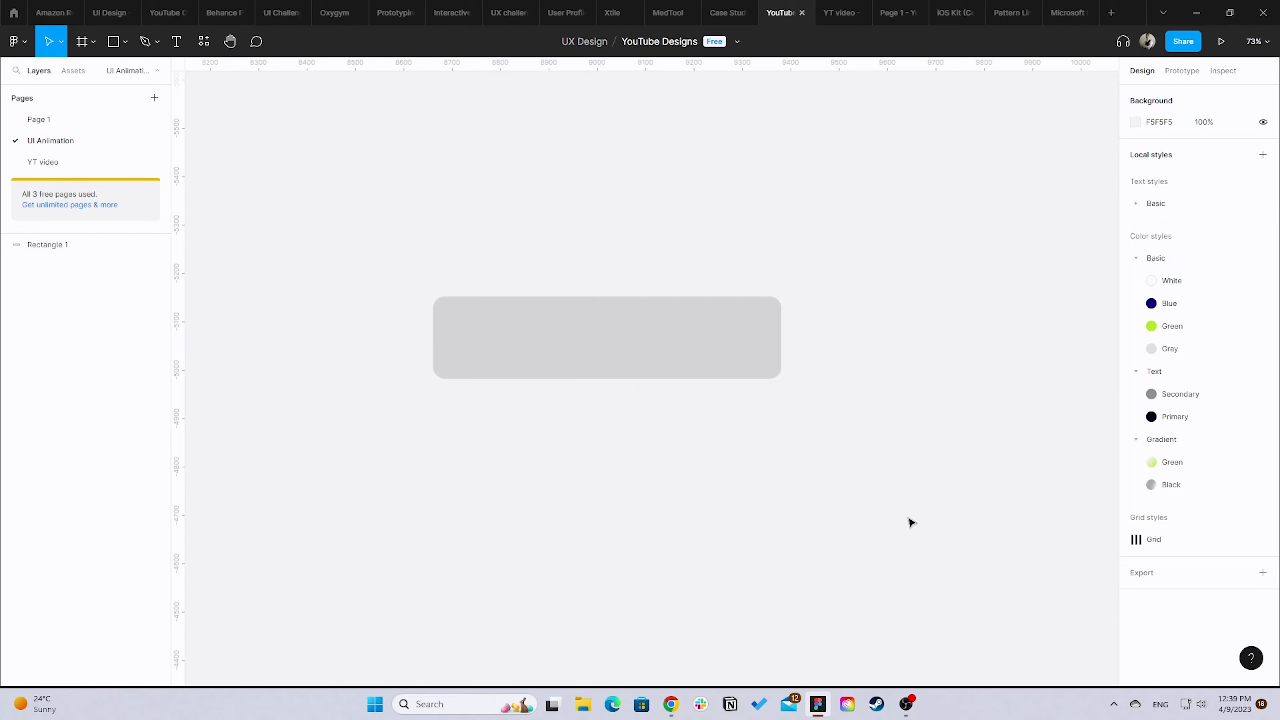
click(631, 375)
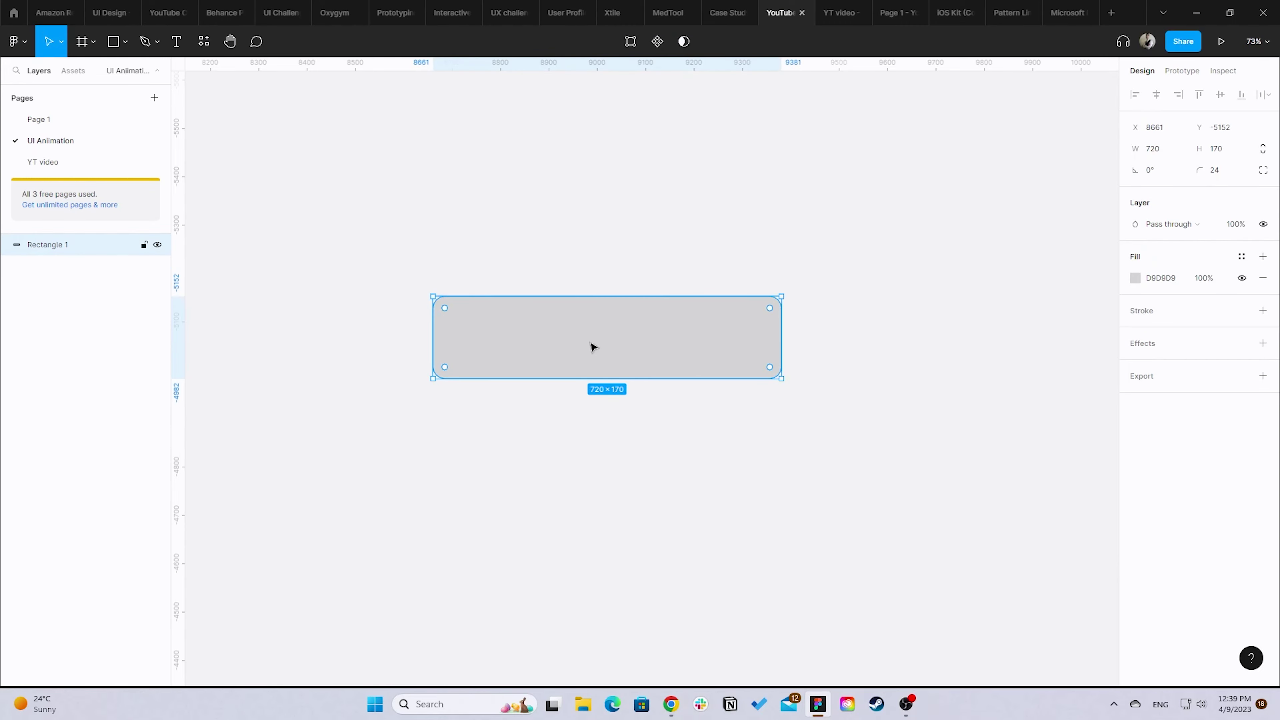
- Draw a 168 × 168 circle overlapping the bar's top-left edge
key(o)
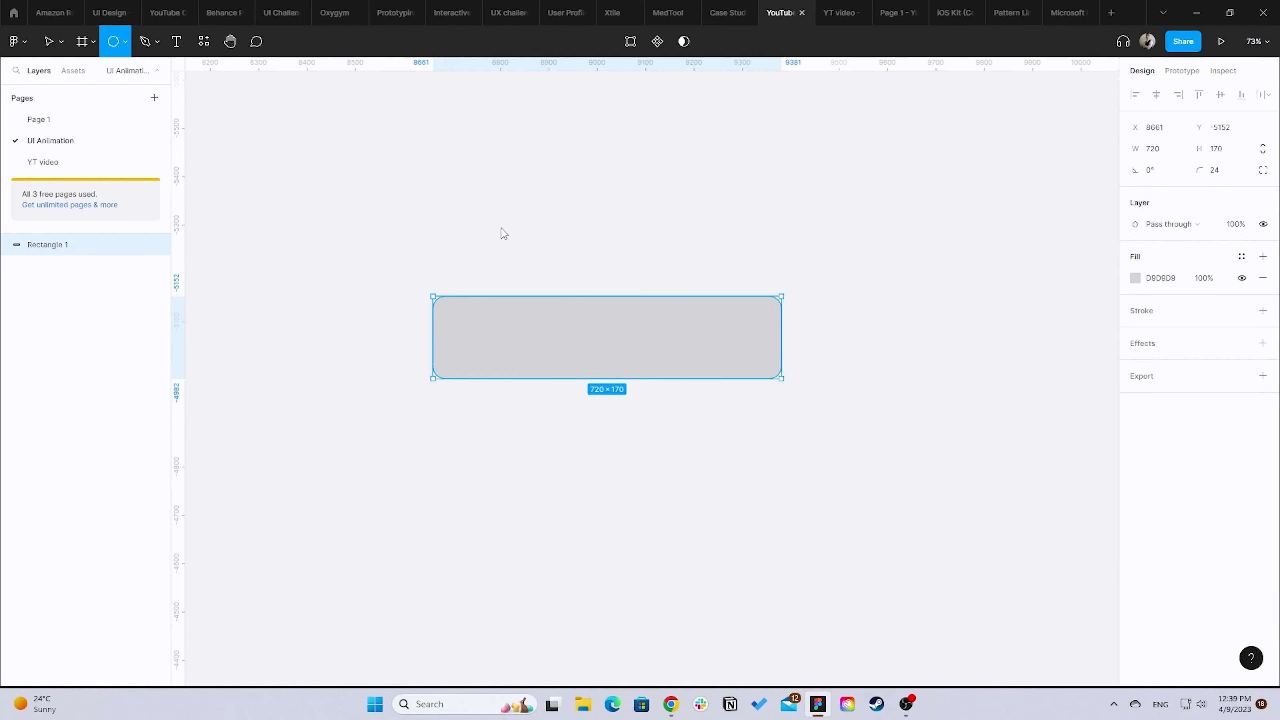
drag(496, 215, 558, 280)
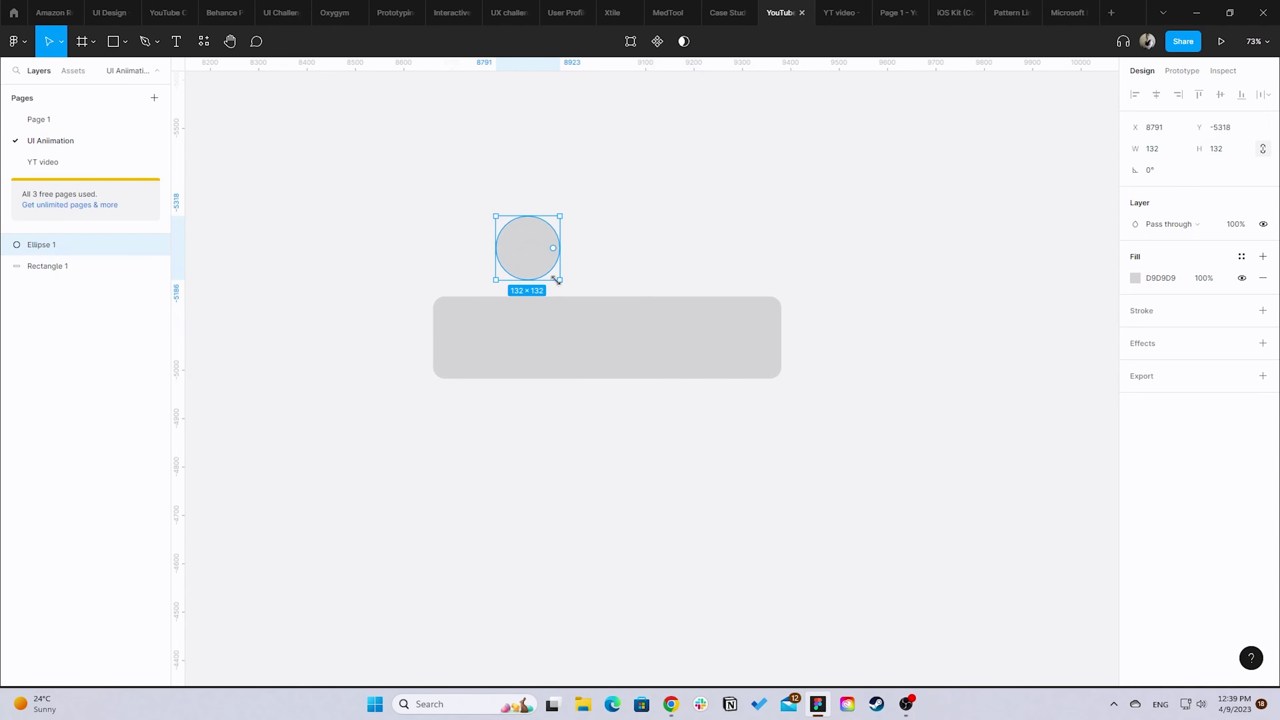
mouse_move(560, 279)
mouse_down()
mouse_move(577, 297)
mouse_move(492, 315)
mouse_up()
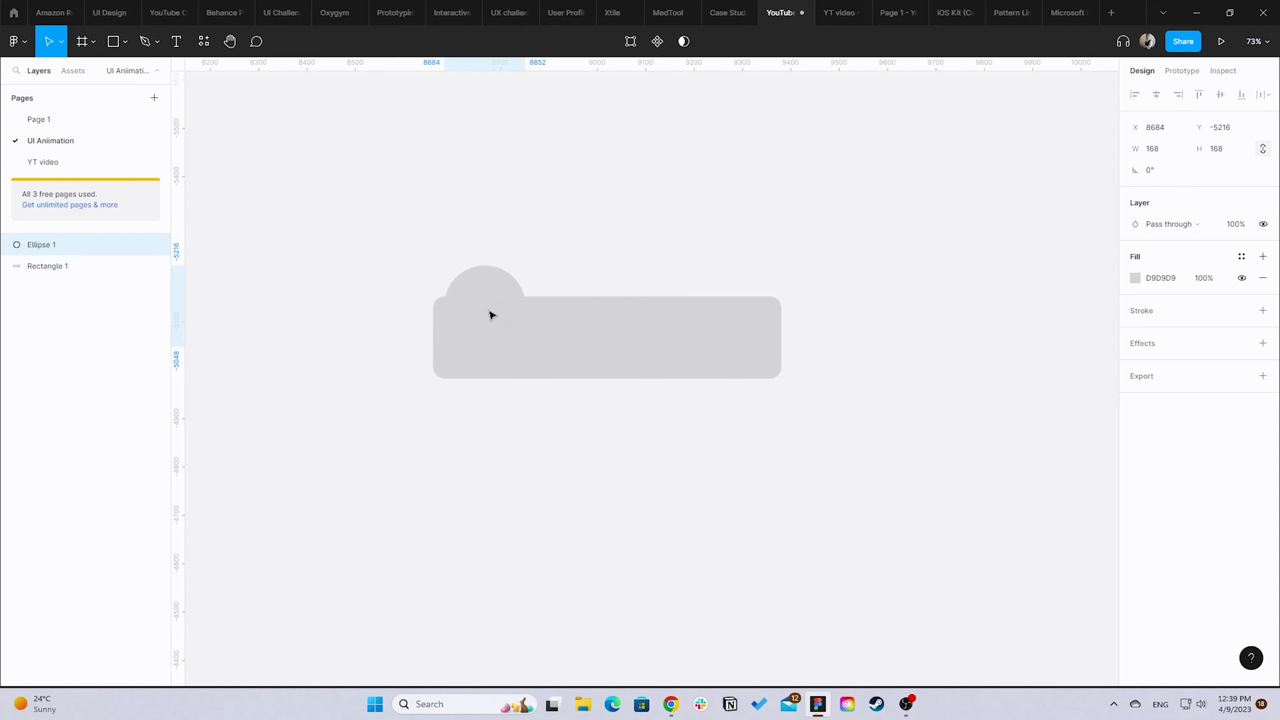
- Fill the bar rectangle with the dark Text/Primary colour style
click(599, 332)
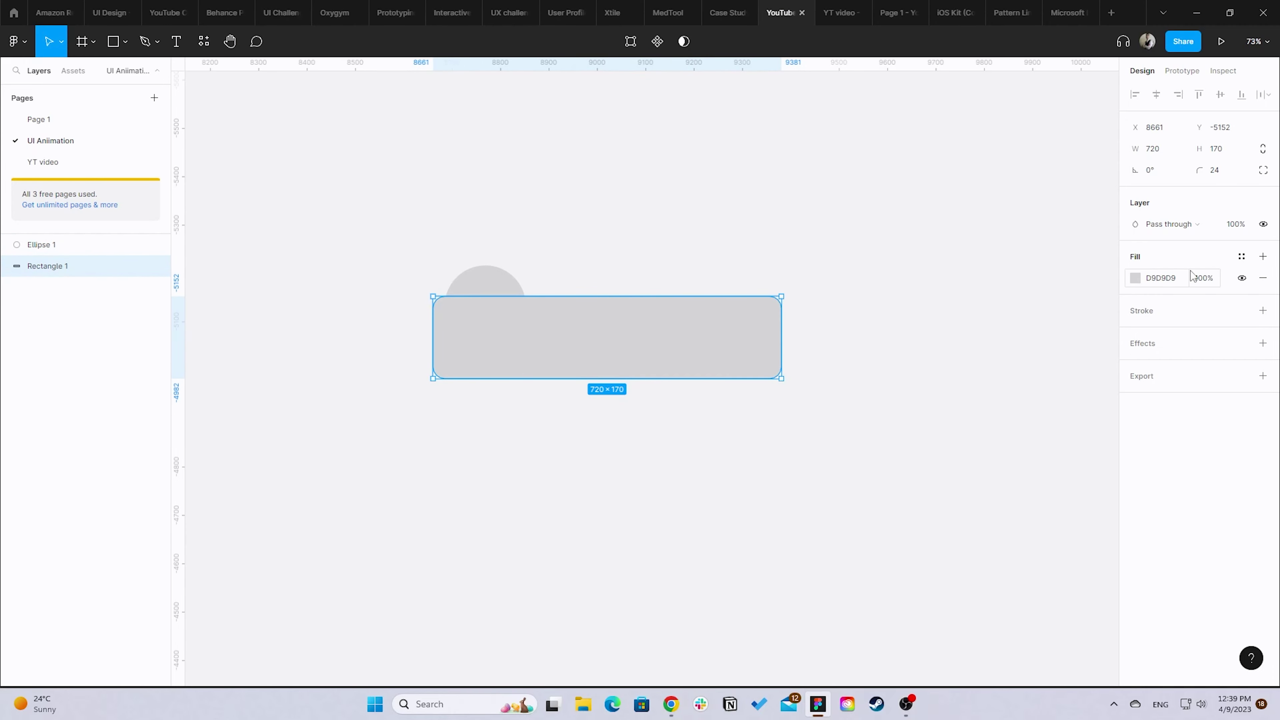
click(1242, 257)
click(1167, 402)
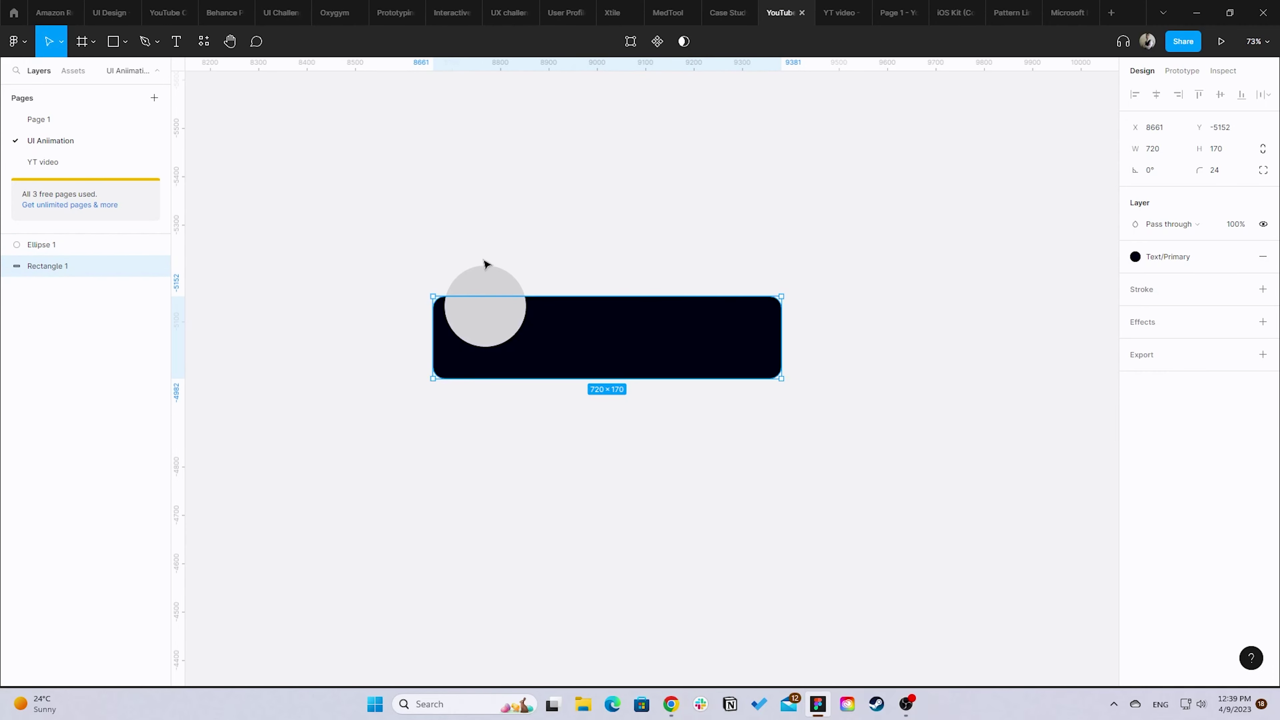
click(488, 290)
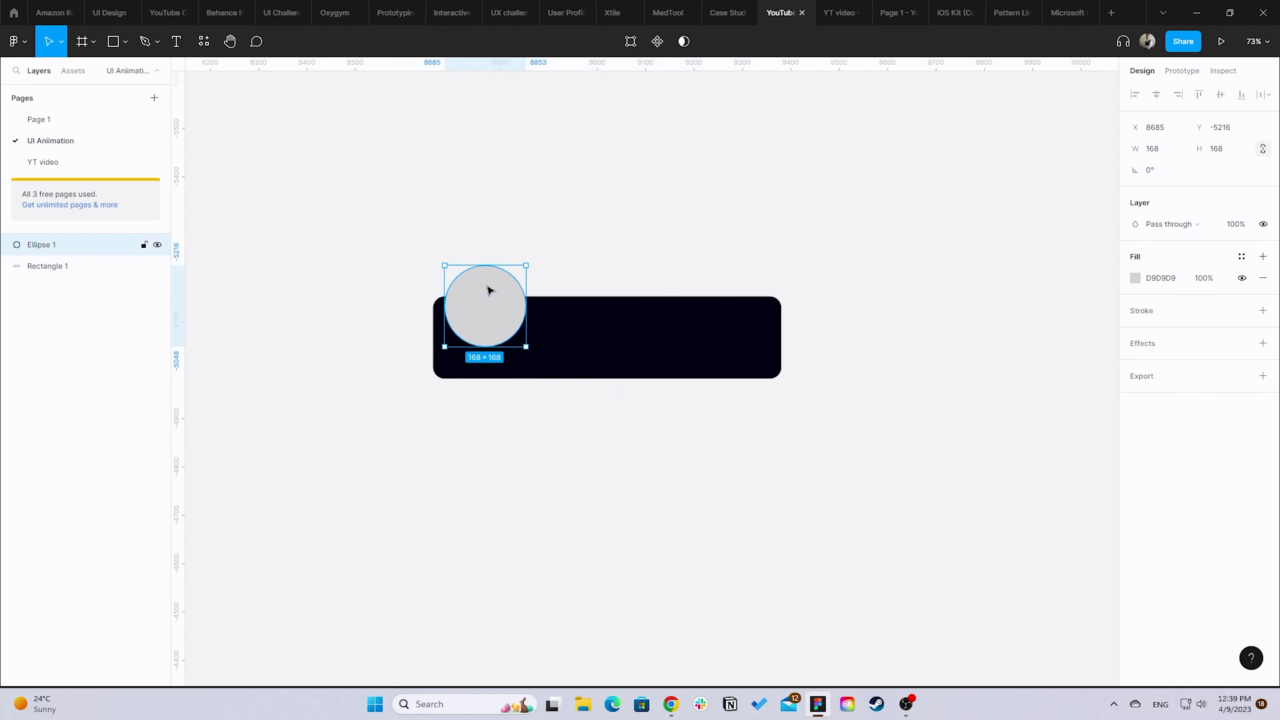
- Edit the circle's vector points, pulling its lower curves inward into a teardrop dipping into the bar
double_click(496, 305)
click(526, 303)
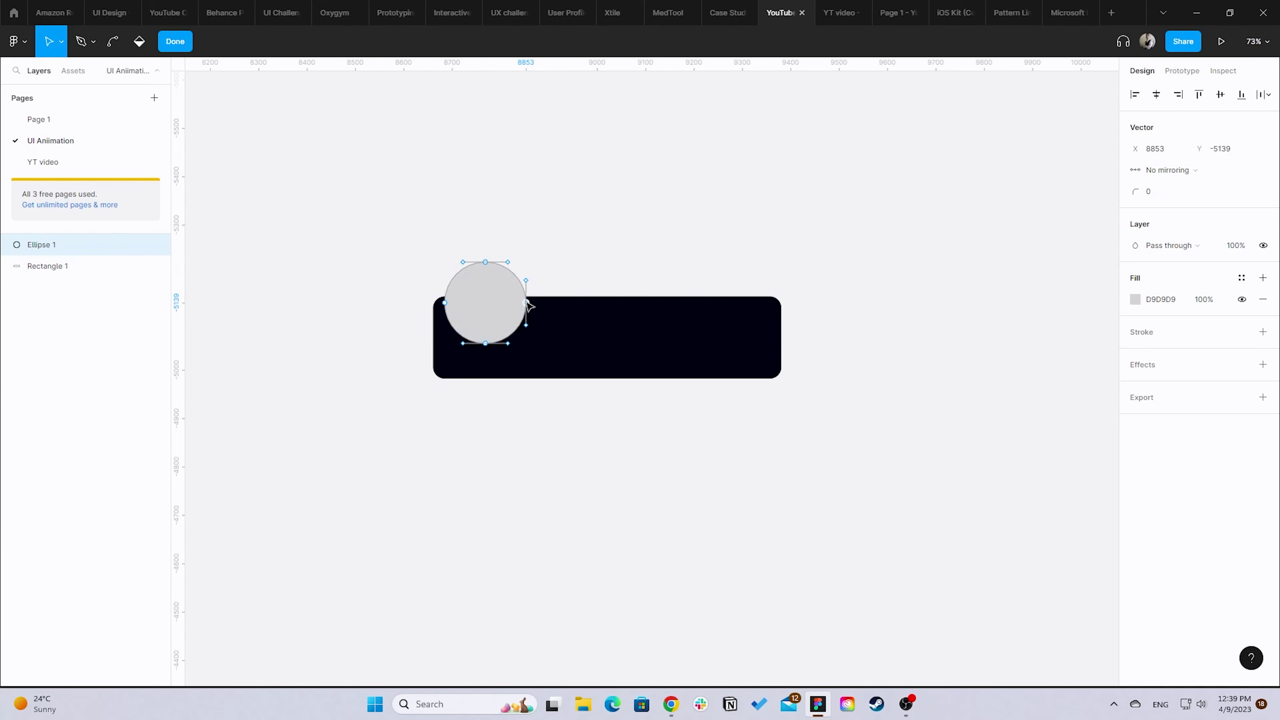
drag(526, 326, 497, 304)
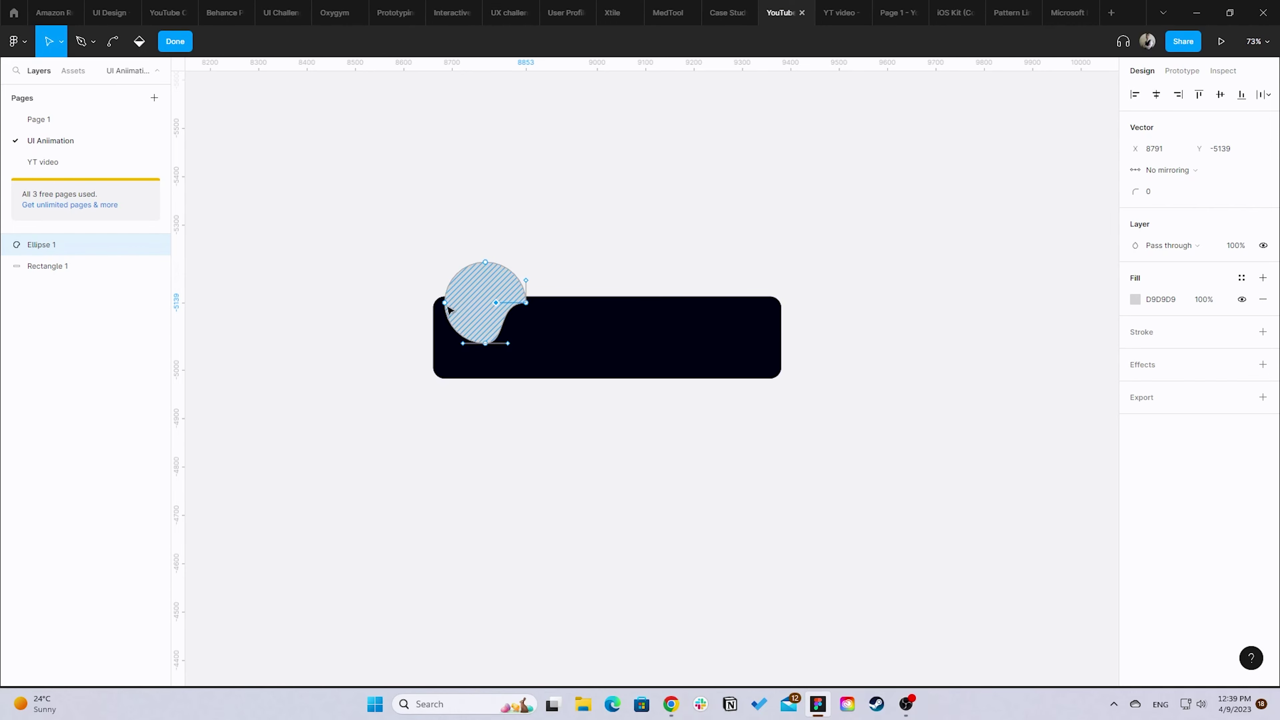
click(445, 304)
drag(445, 326, 463, 303)
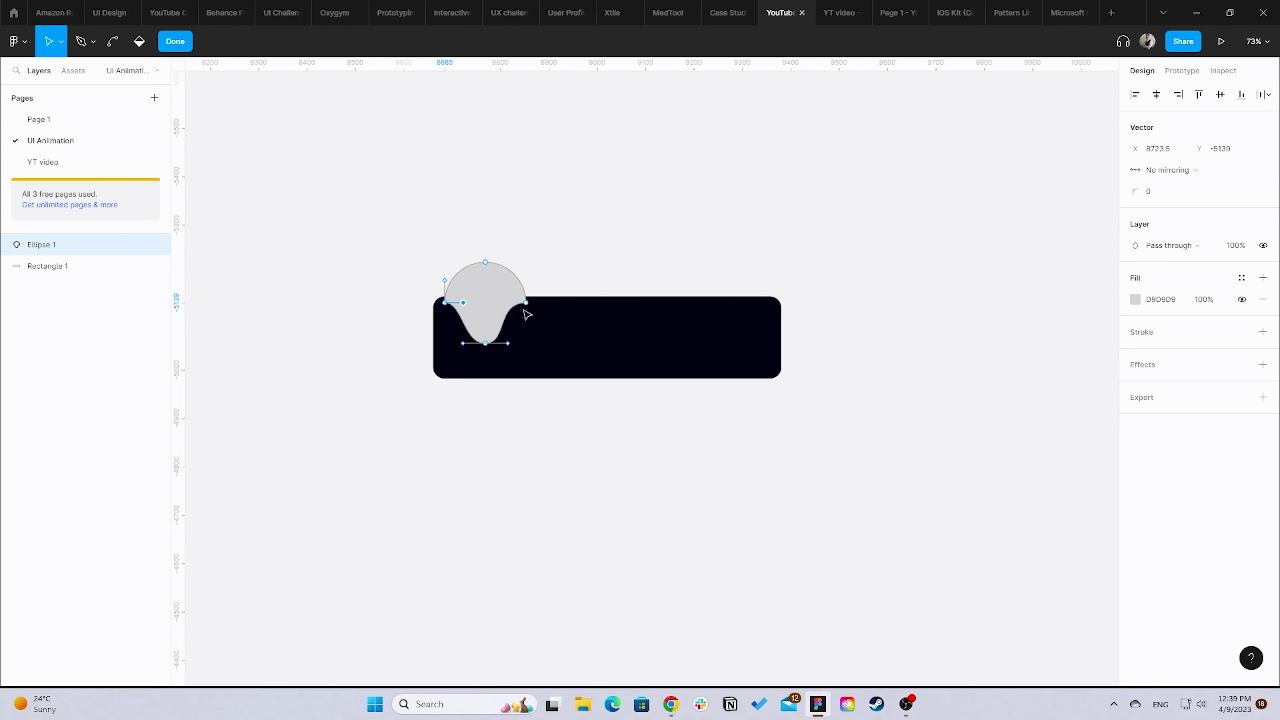
click(486, 345)
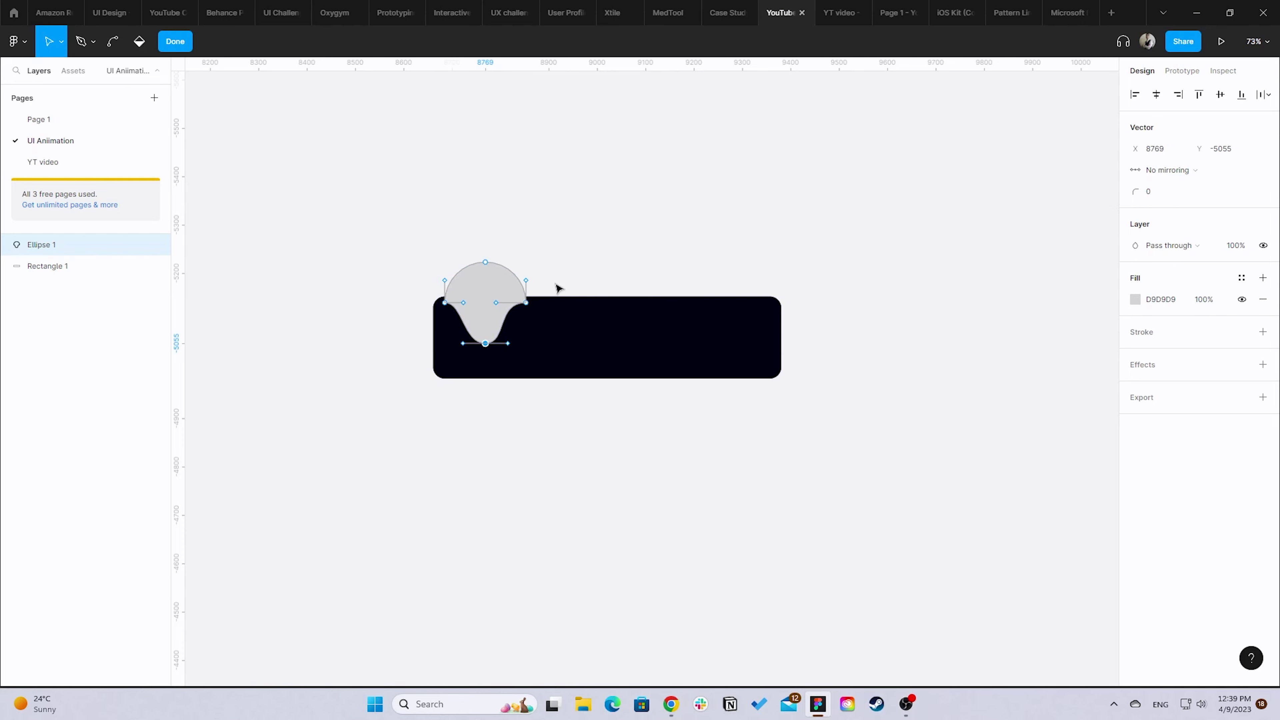
drag(497, 310, 501, 311)
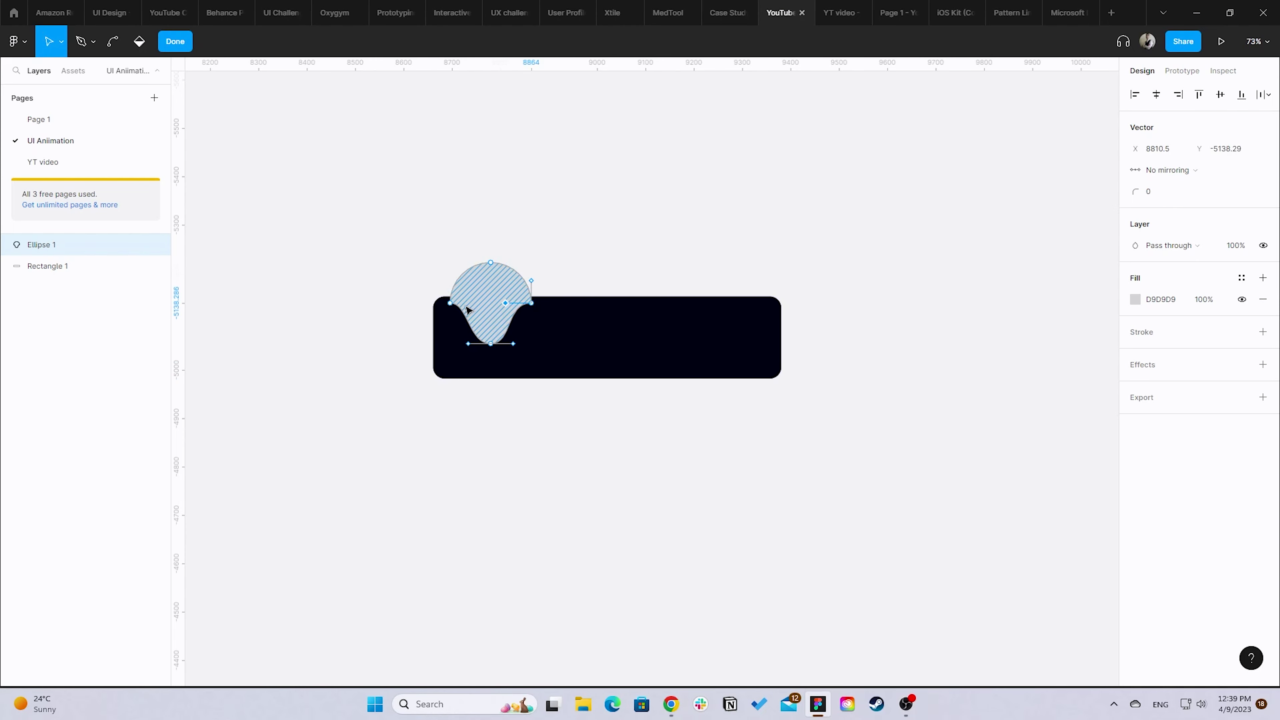
click(507, 303)
click(512, 305)
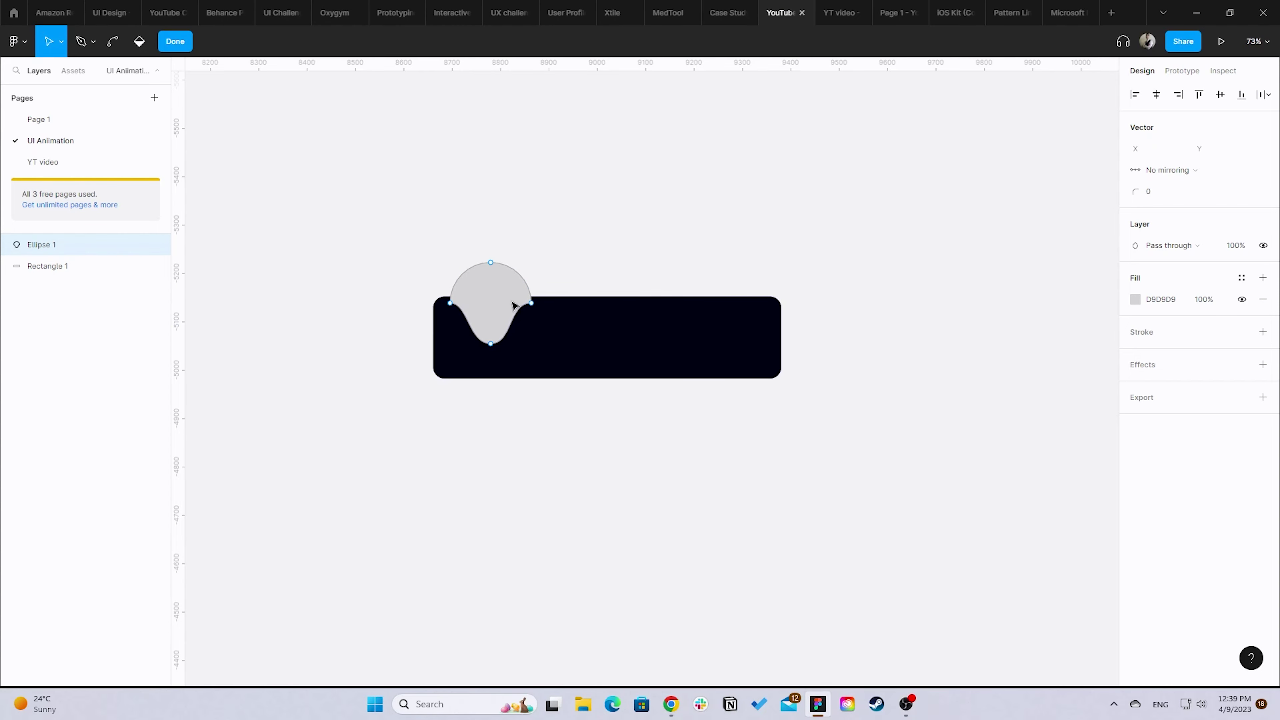
click(175, 41)
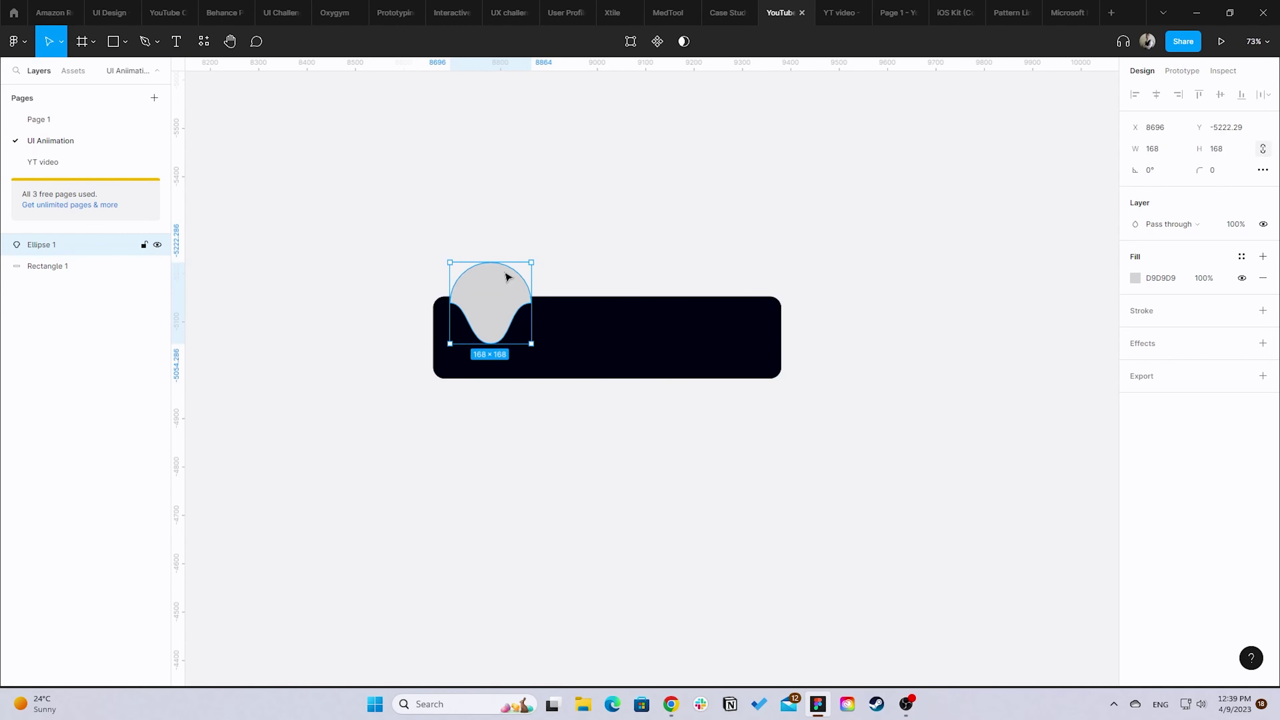
- Enlarge the drop shape to 197 × 197 and fill it with the sampled F5F5F5 background colour
mouse_move(532, 345)
mouse_down()
mouse_move(546, 351)
mouse_move(492, 317)
mouse_up()
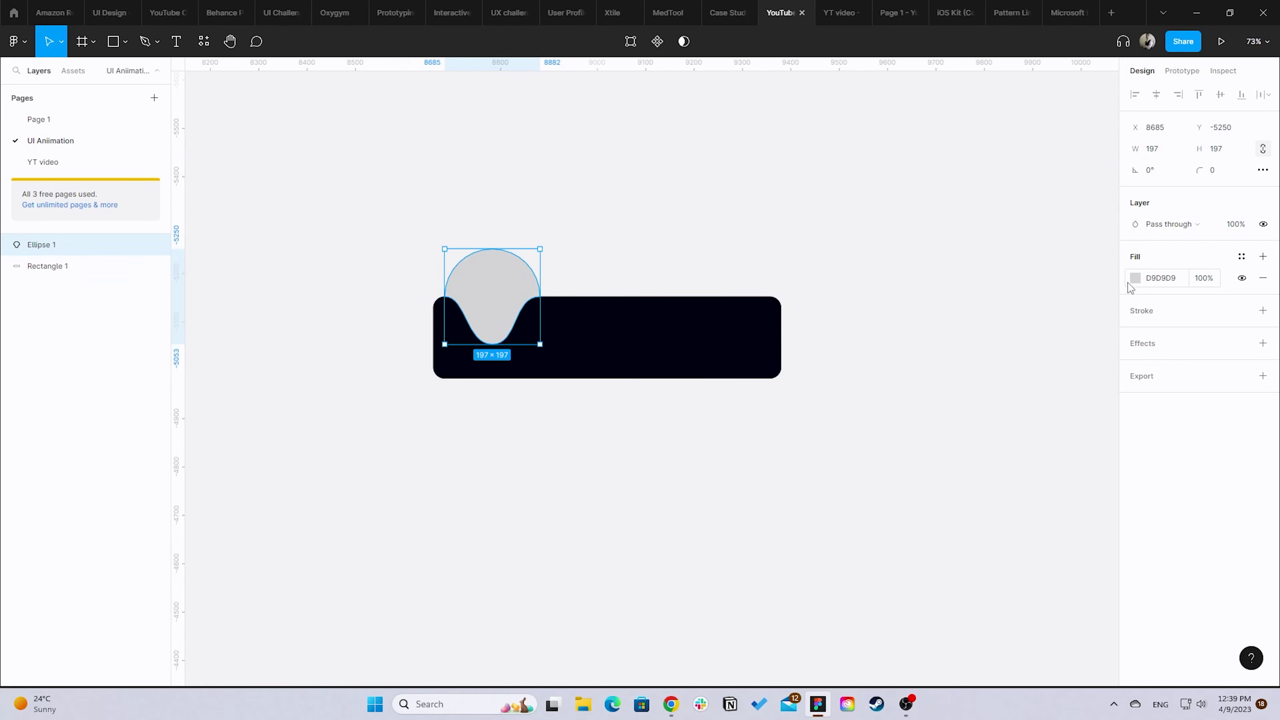
click(1135, 278)
click(979, 479)
click(846, 325)
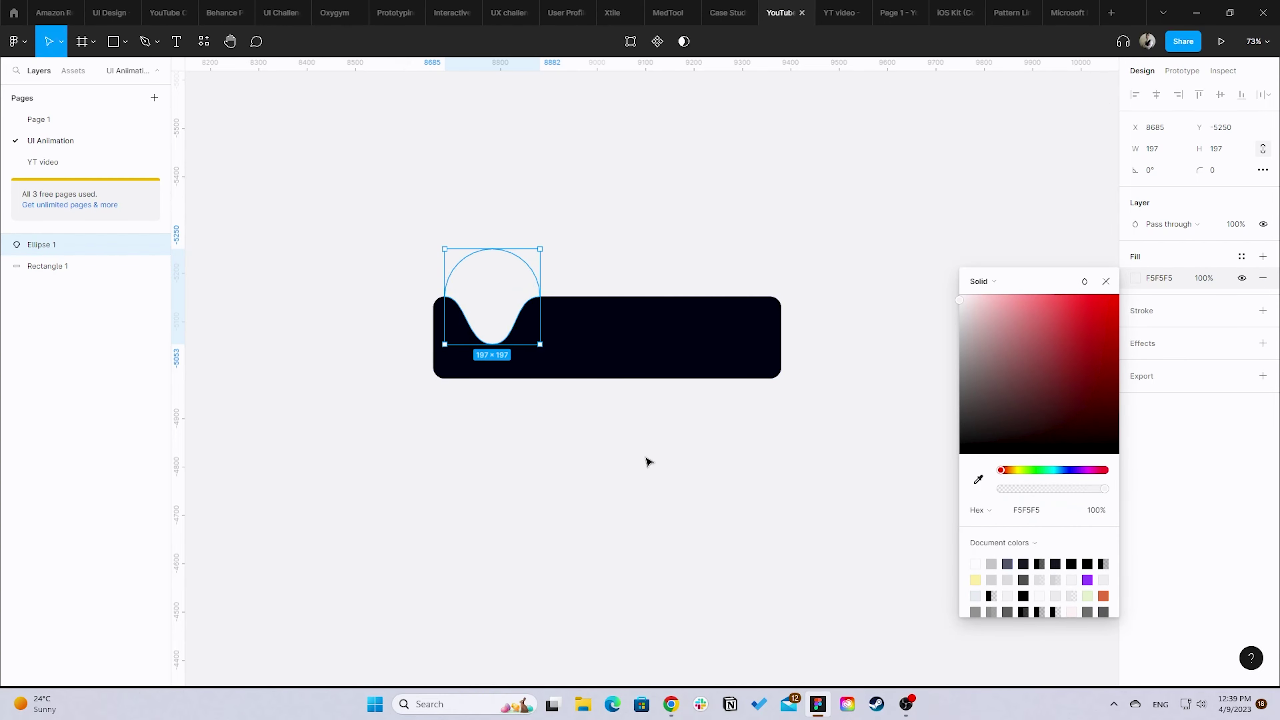
click(649, 460)
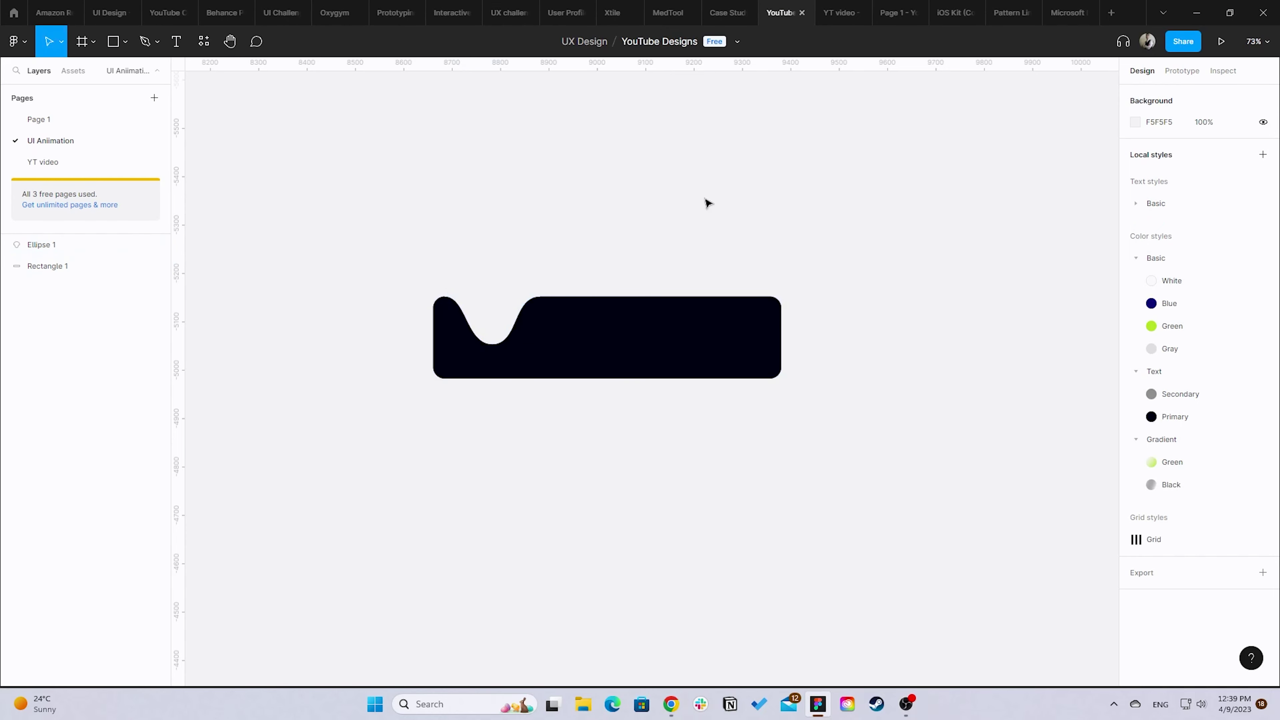
- Draw a 99 × 99 circle inside the notch
key(o)
mouse_move(540, 230)
mouse_down()
mouse_move(588, 278)
mouse_move(493, 304)
mouse_up()
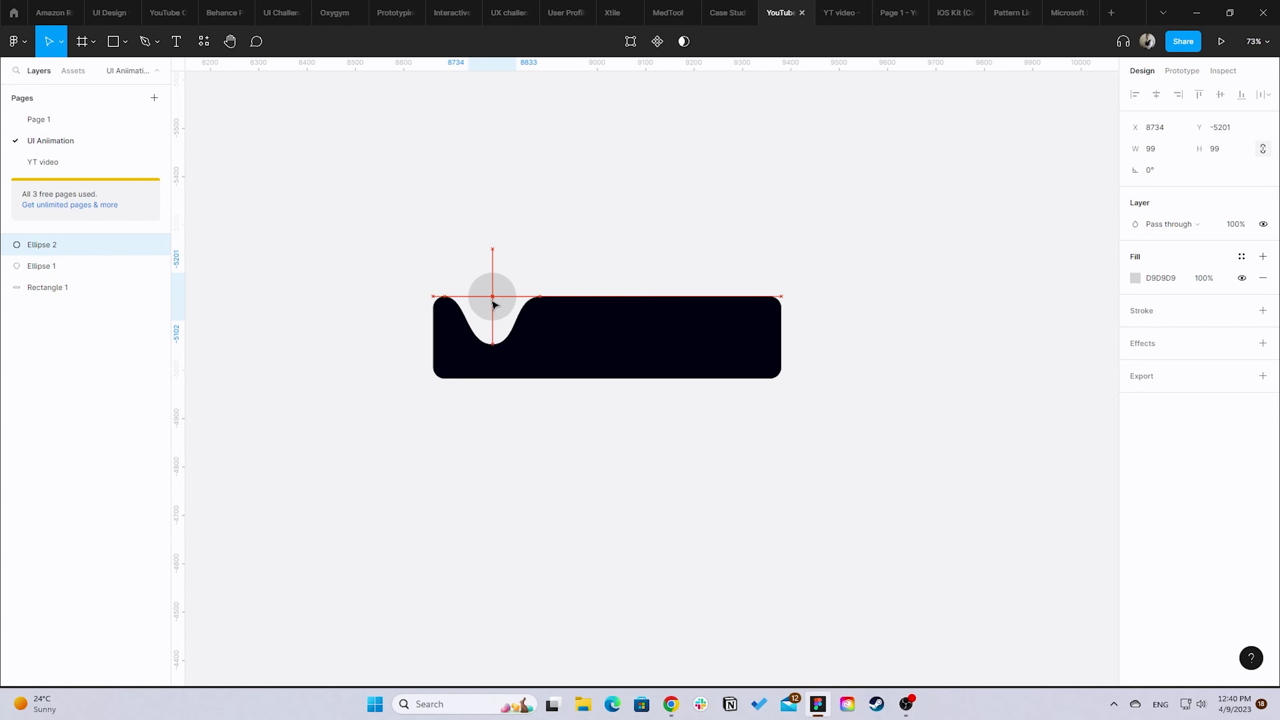
click(620, 262)
scroll(628, 333, right, 3)
scroll(629, 397, right, 1)
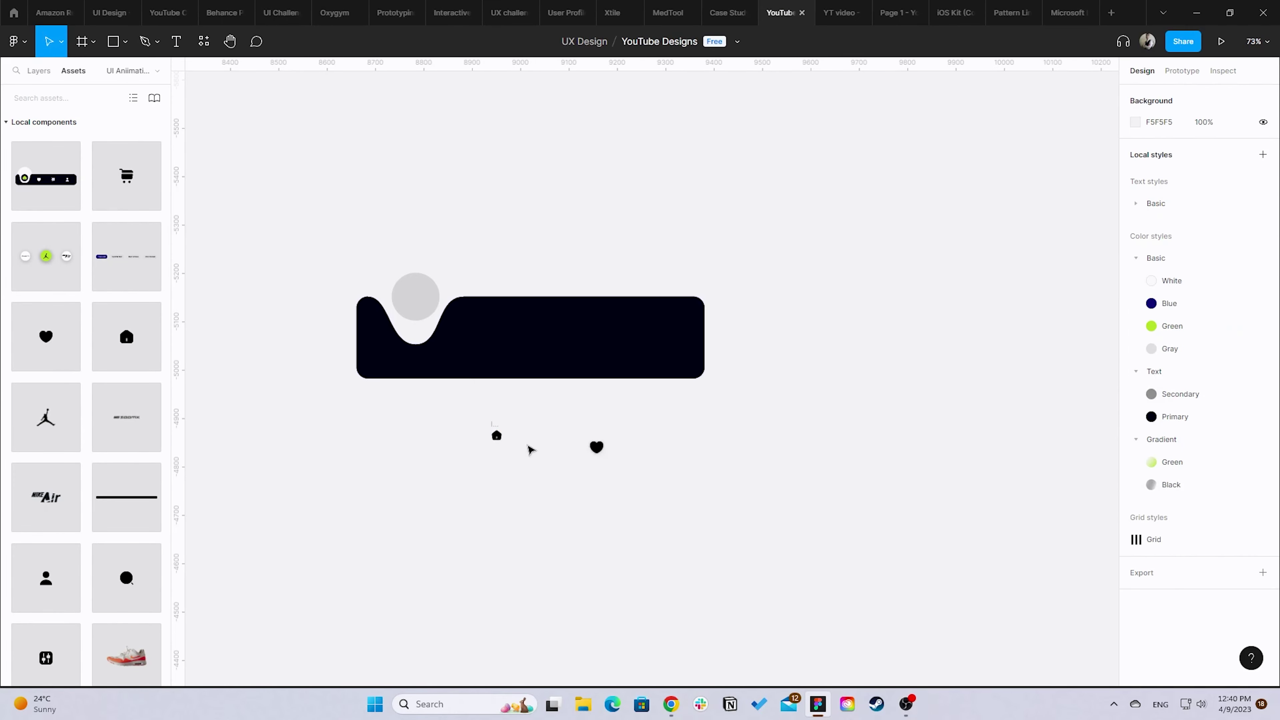
- Place heart, profile and cart icons from Assets below the bar
drag(41, 340, 594, 447)
drag(46, 579, 650, 443)
scroll(91, 501, down, 3)
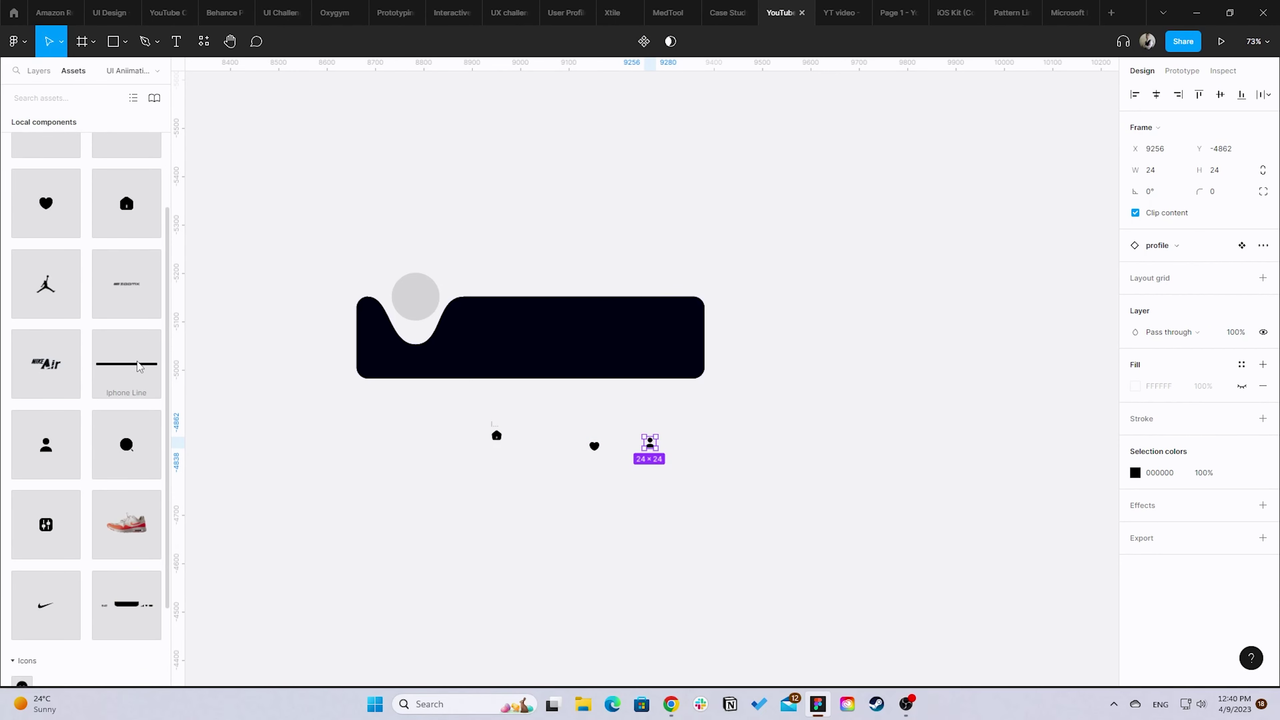
scroll(15, 513, up, 3)
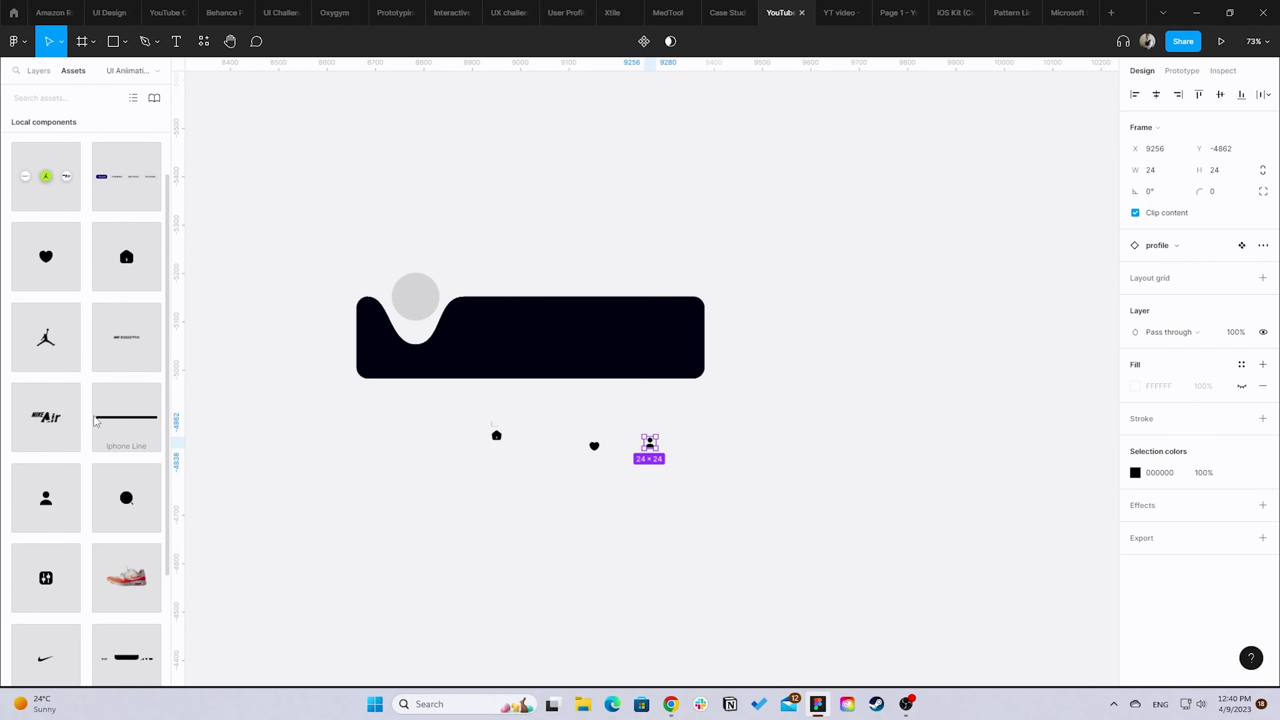
drag(126, 176, 551, 418)
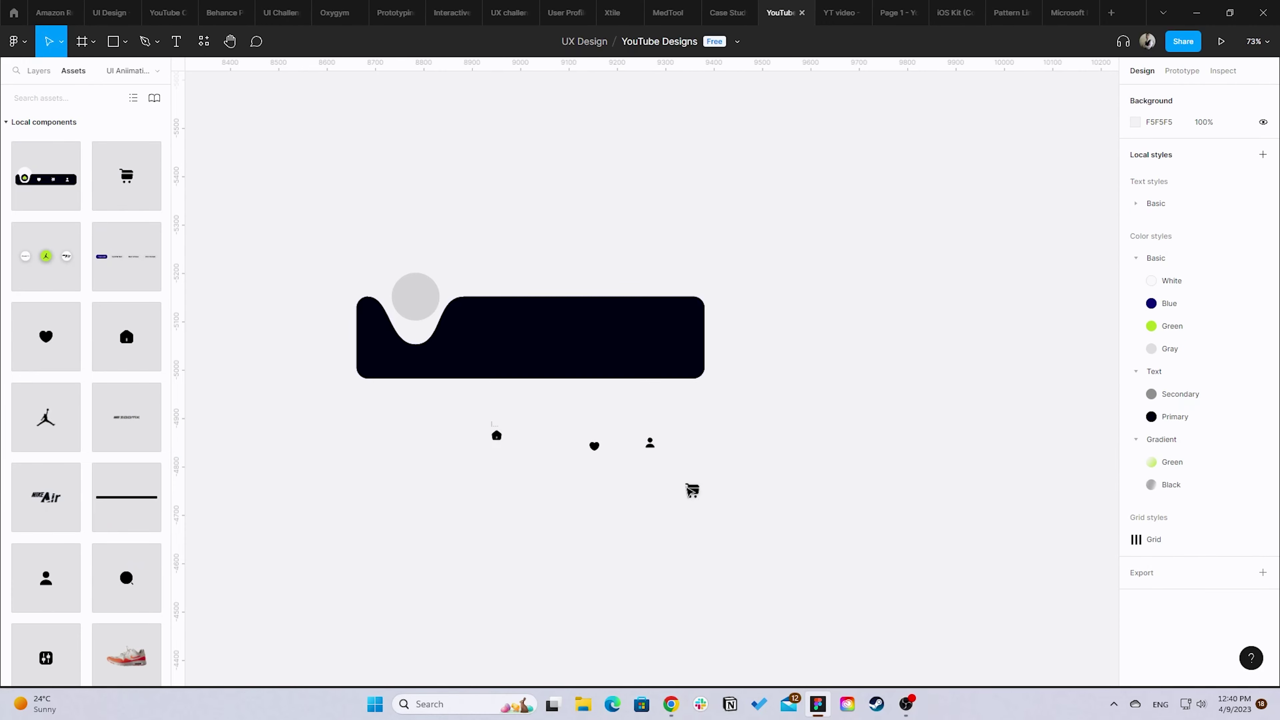
- Make all four icons white with the Basic/White colour style
drag(229, 294, 567, 540)
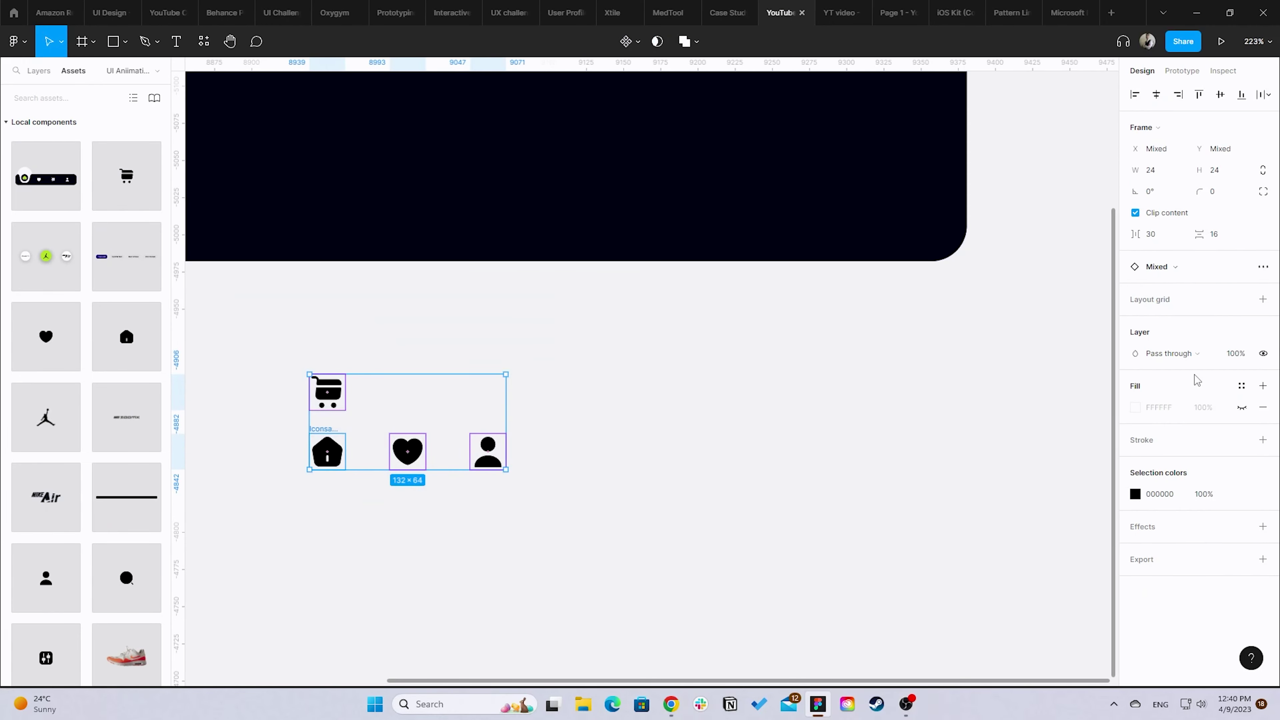
click(1242, 494)
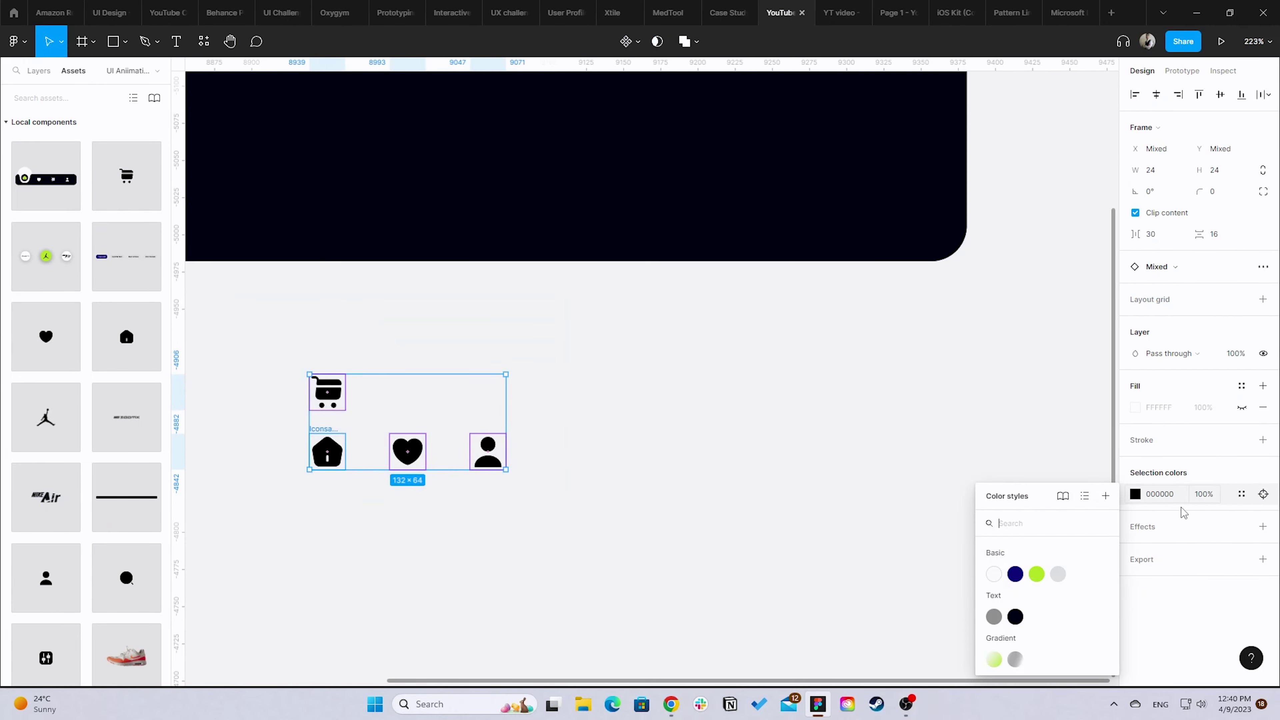
click(994, 574)
click(843, 523)
click(326, 394)
scroll(500, 394, down, 3)
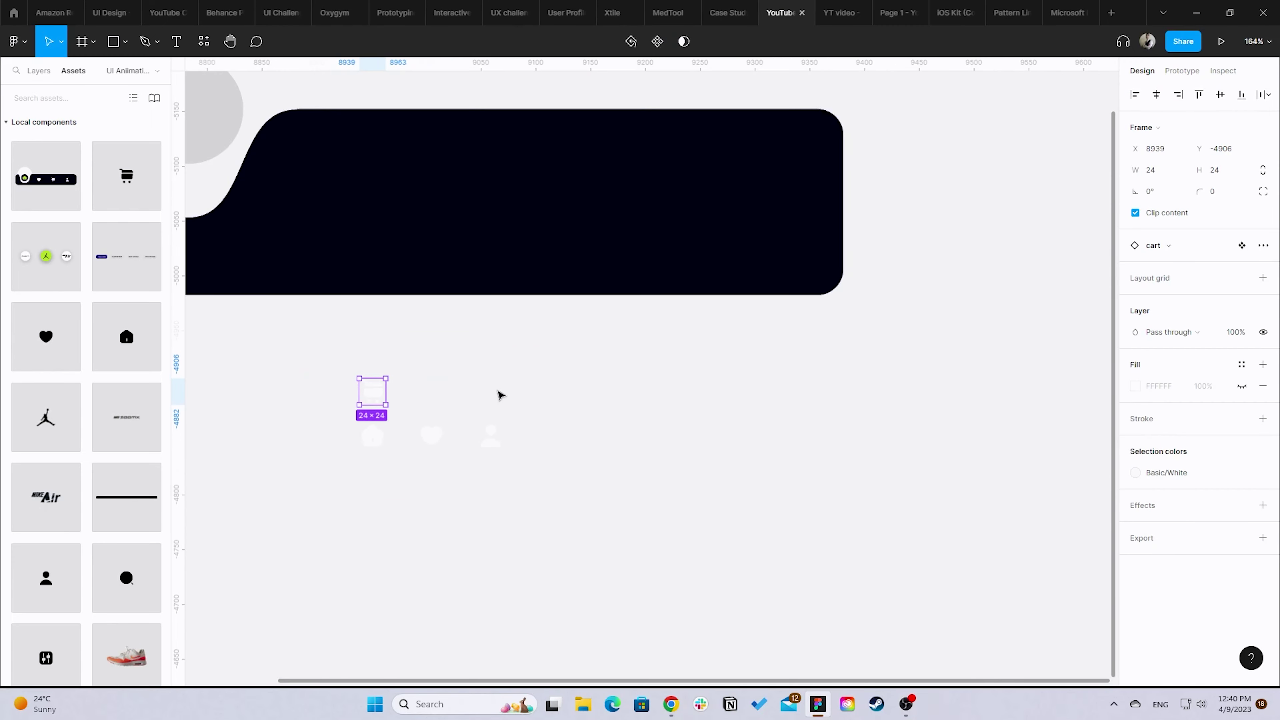
scroll(500, 395, left, 5)
- Try the cart icon at 30 × 30 in the grey circle, then move it back below the bar
drag(606, 447, 423, 164)
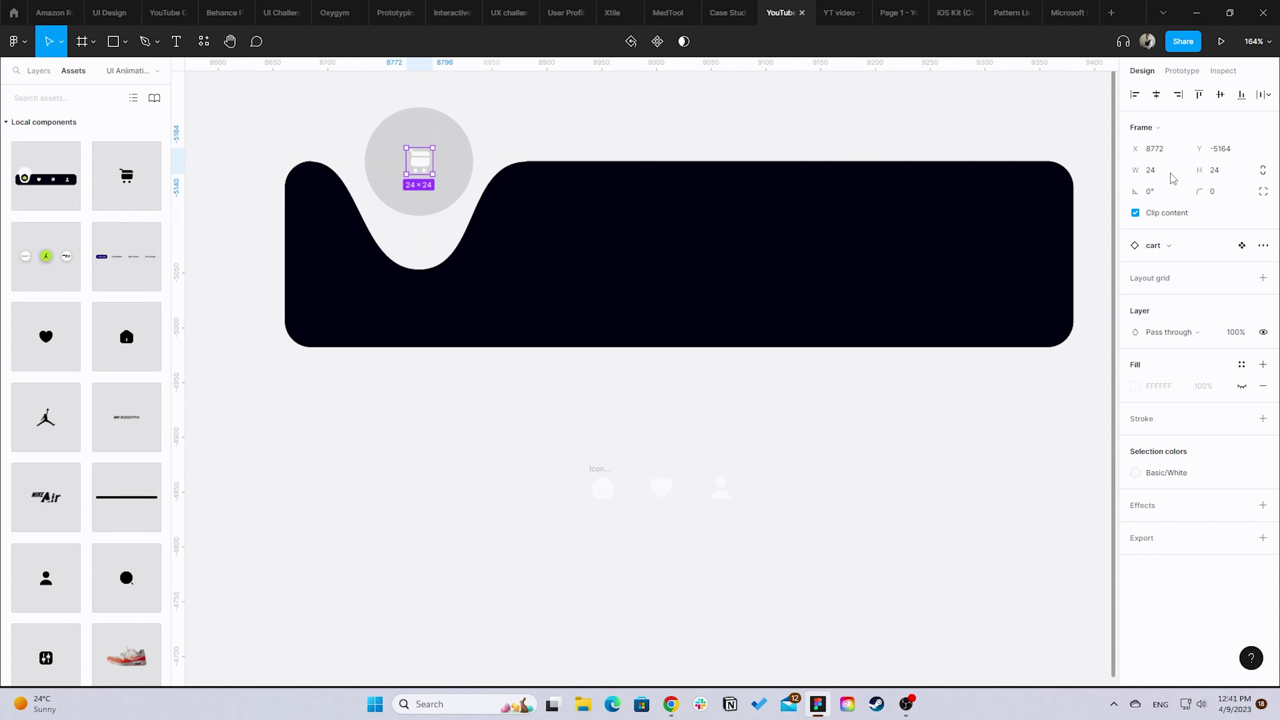
click(1265, 172)
click(1168, 173)
text(30)
key(Return)
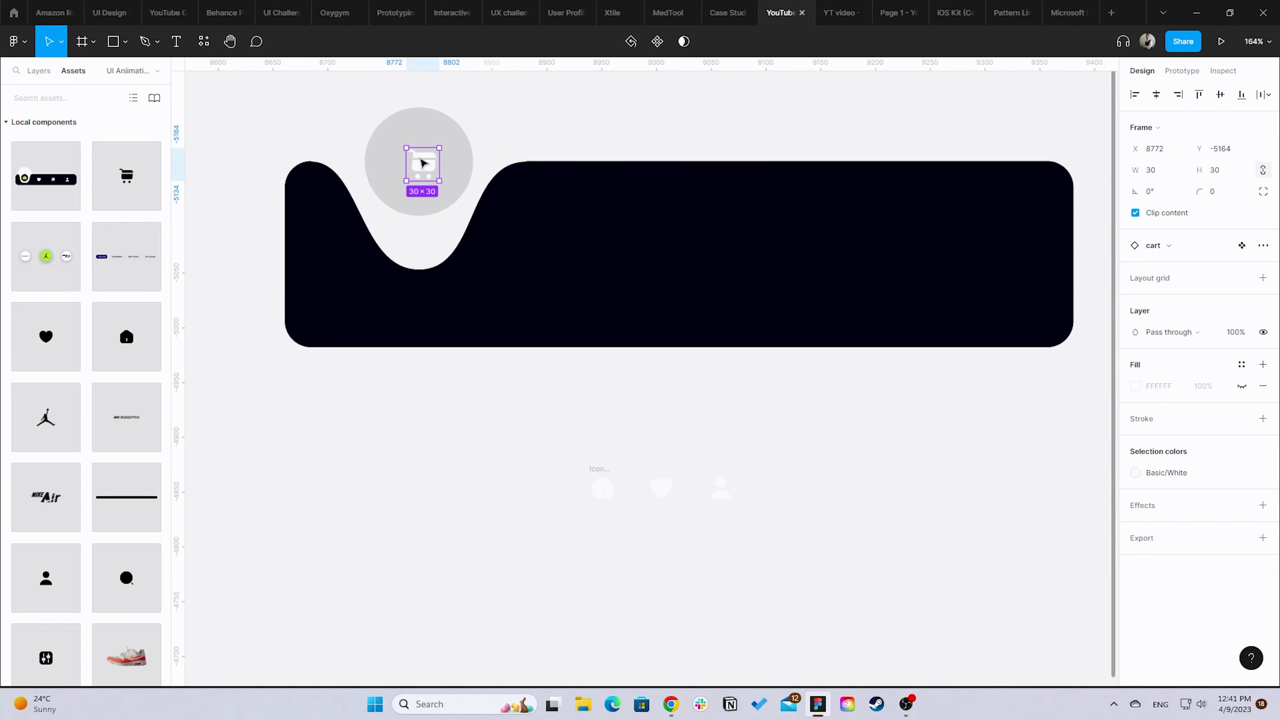
drag(422, 164, 419, 161)
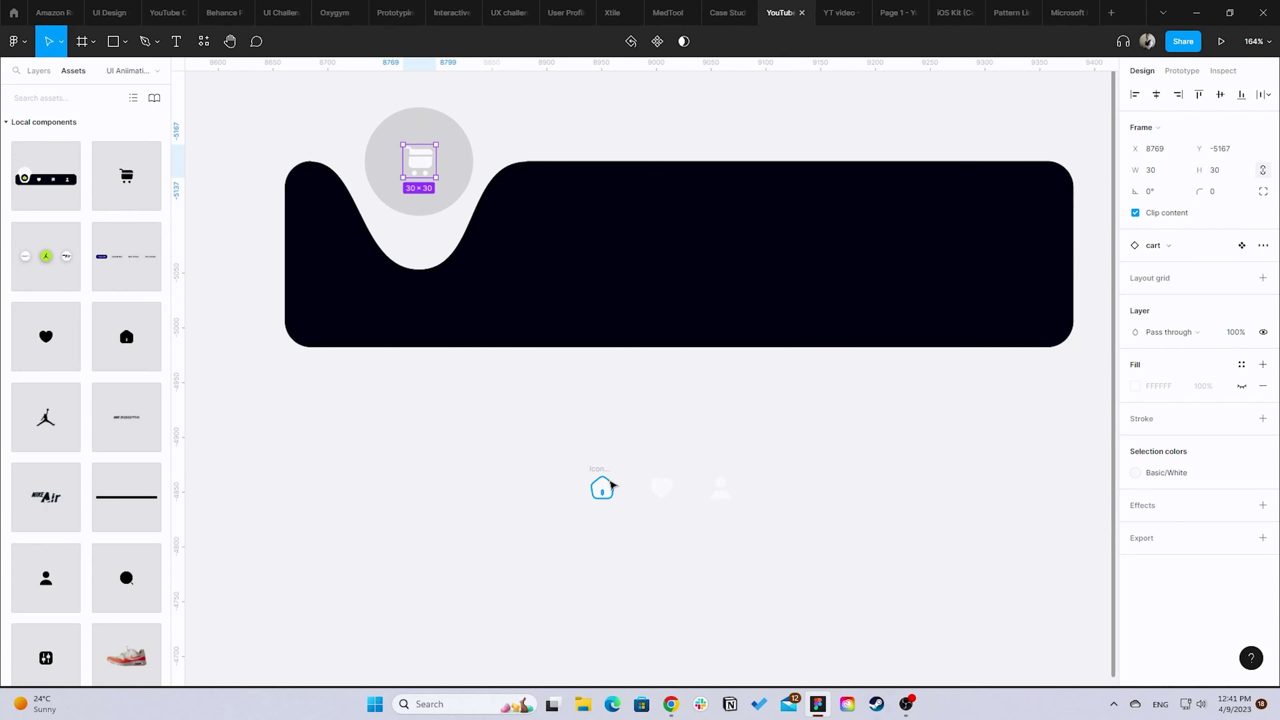
drag(424, 160, 424, 411)
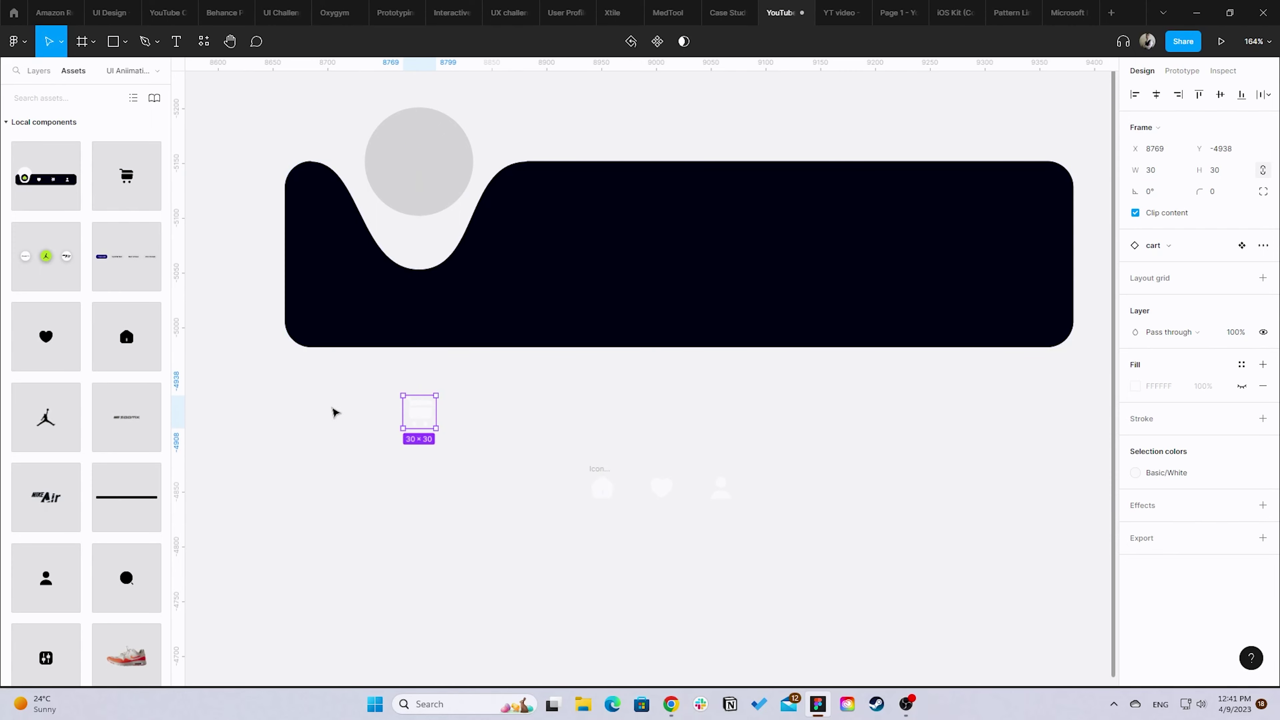
- Centre the home icon in the grey circle at 30 × 30
drag(126, 336, 423, 158)
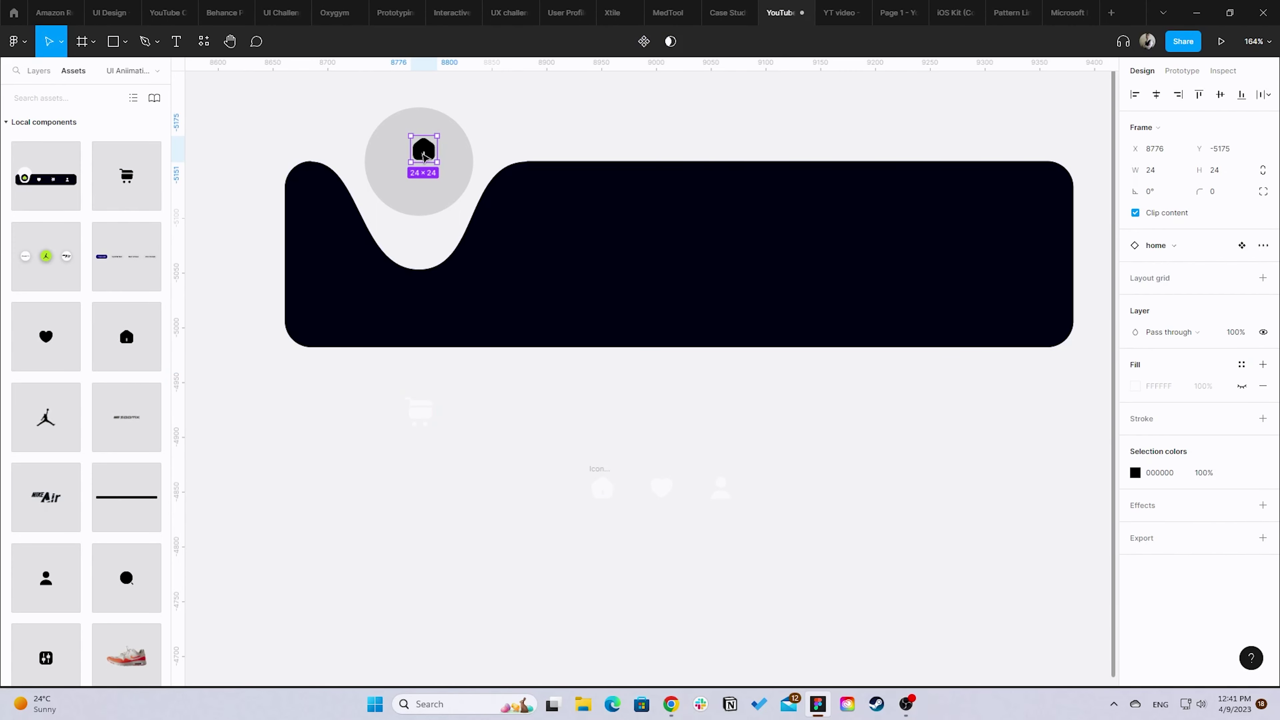
click(1158, 172)
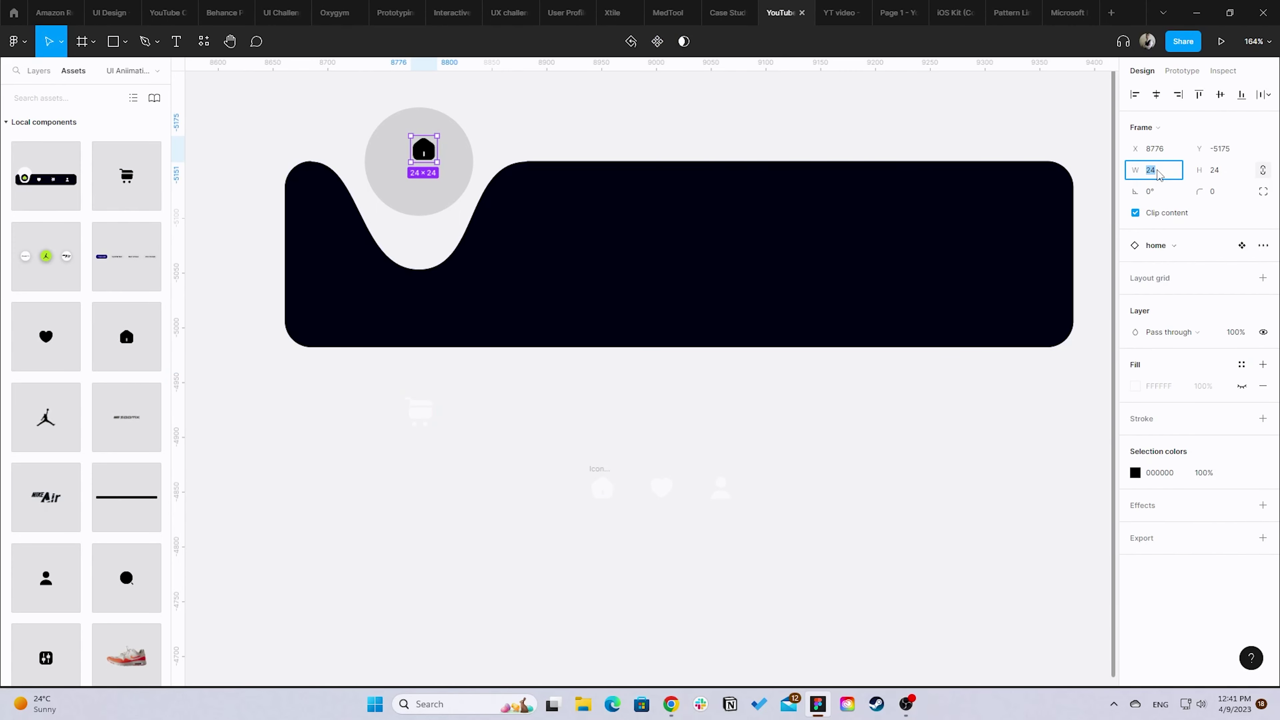
text(30)
key(Return)
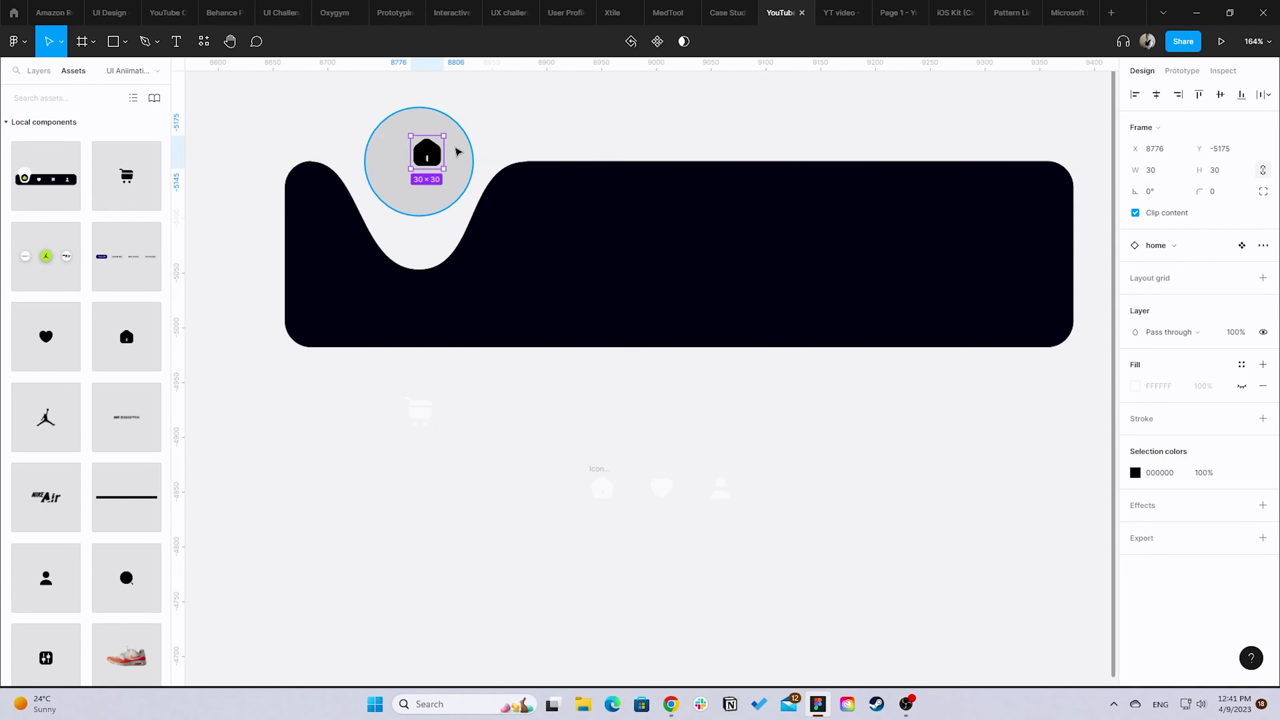
drag(431, 151, 422, 161)
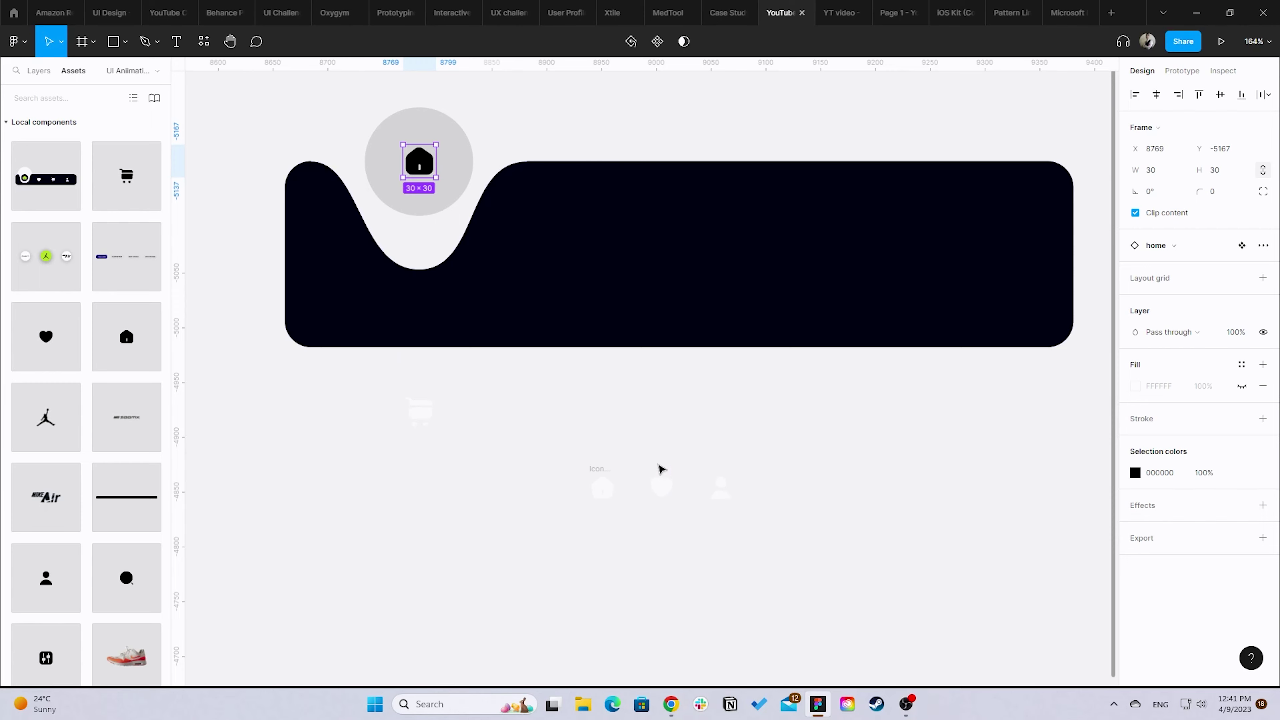
- Move the heart icon into the dark bar and resize it to 50 × 50
click(664, 491)
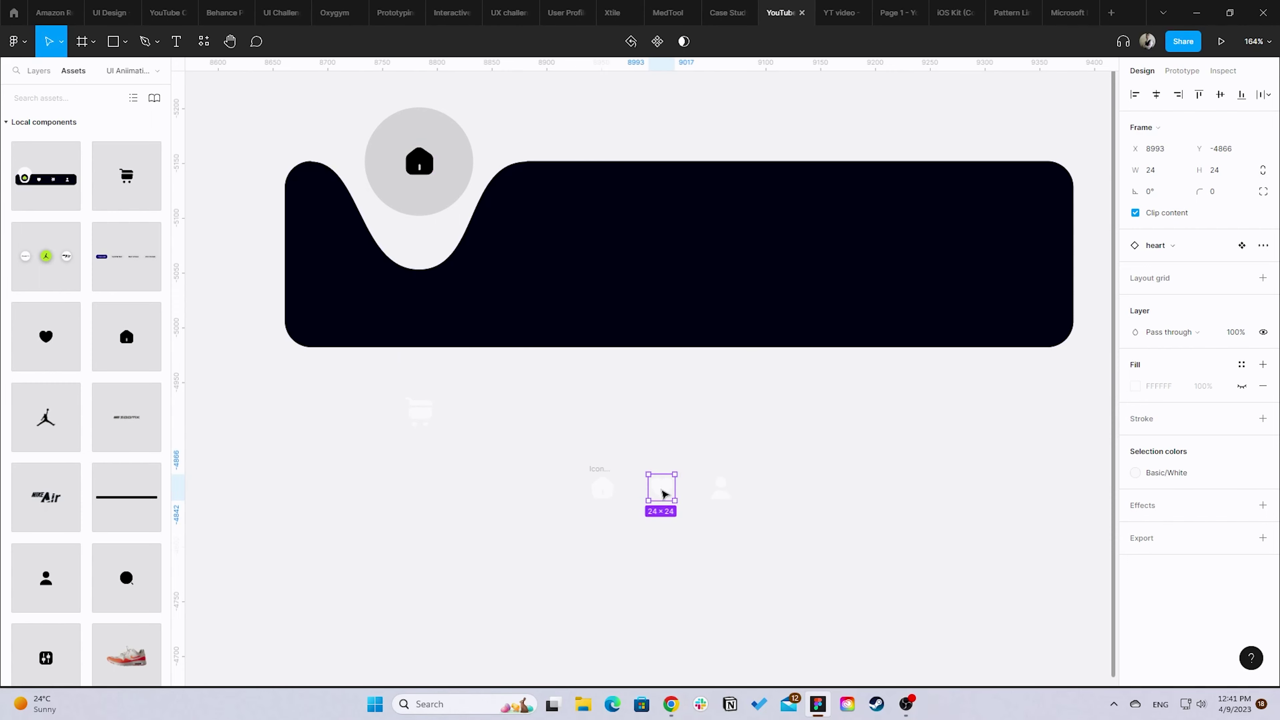
drag(665, 493, 572, 273)
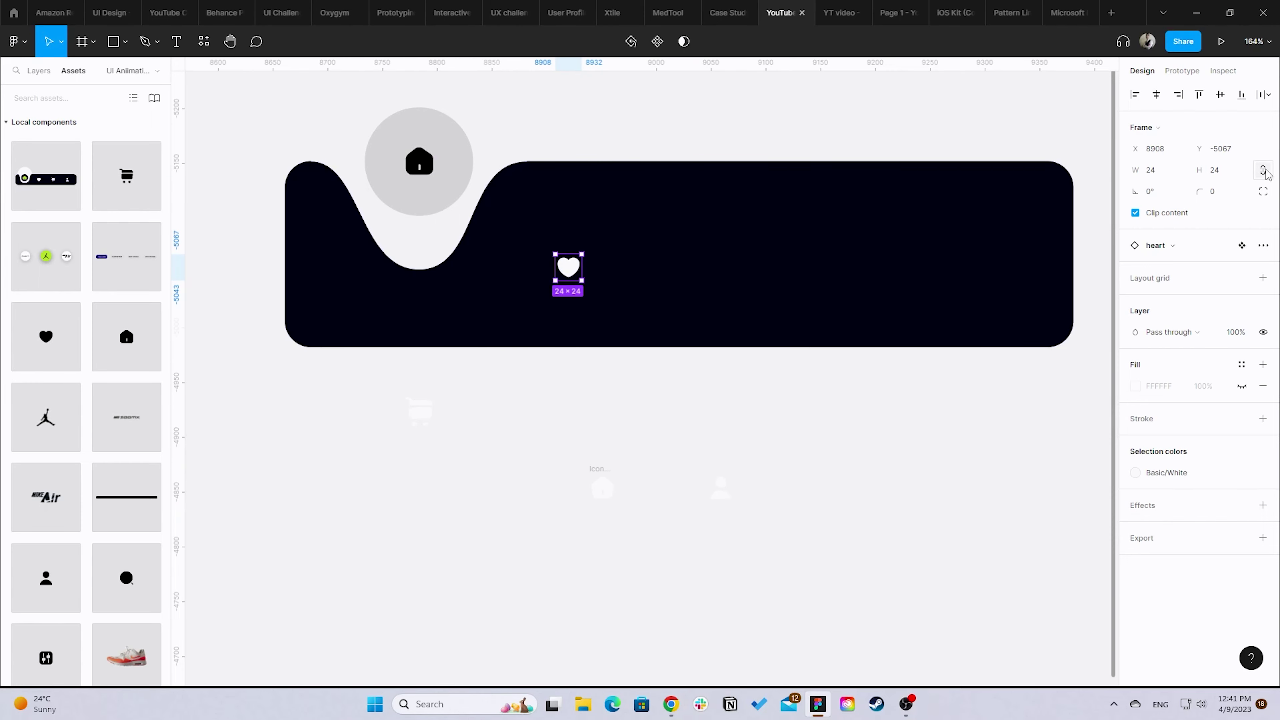
click(1162, 175)
text(30)
key(Return)
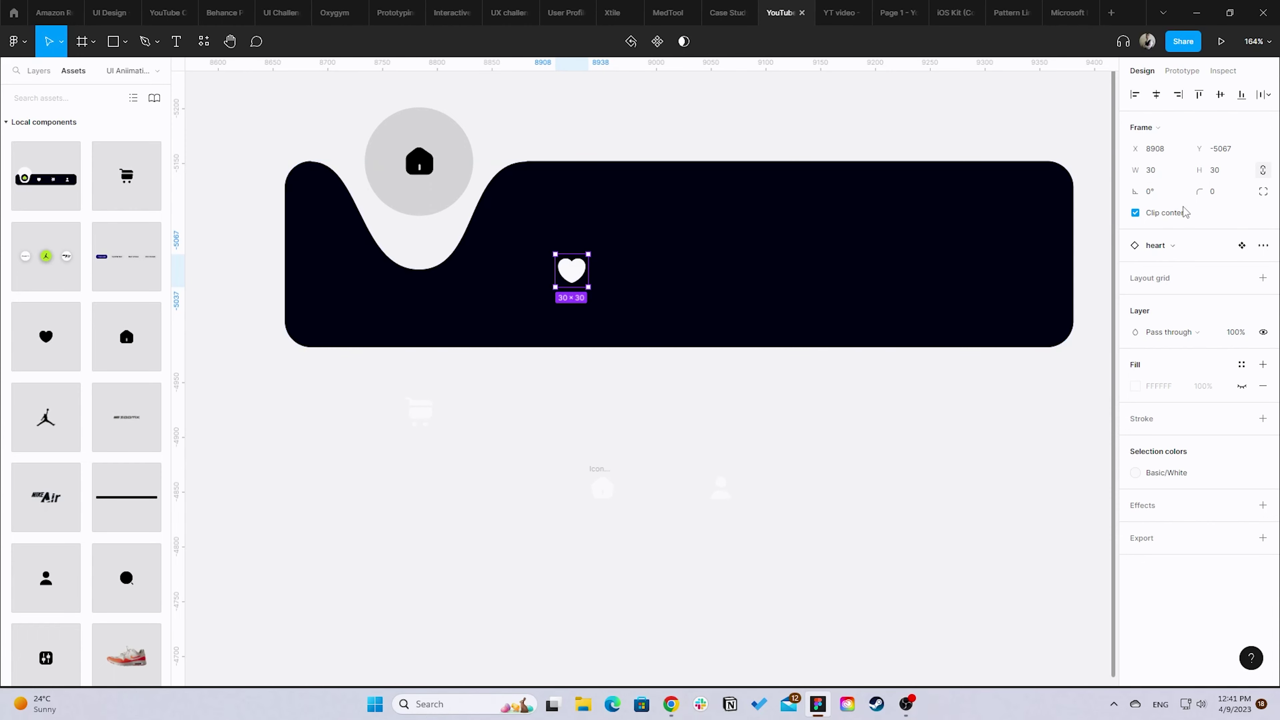
click(1167, 182)
text(0)
key(Return)
- Enlarge the home icon to 50 × 50, recentre it, and centre the heart vertically
click(419, 161)
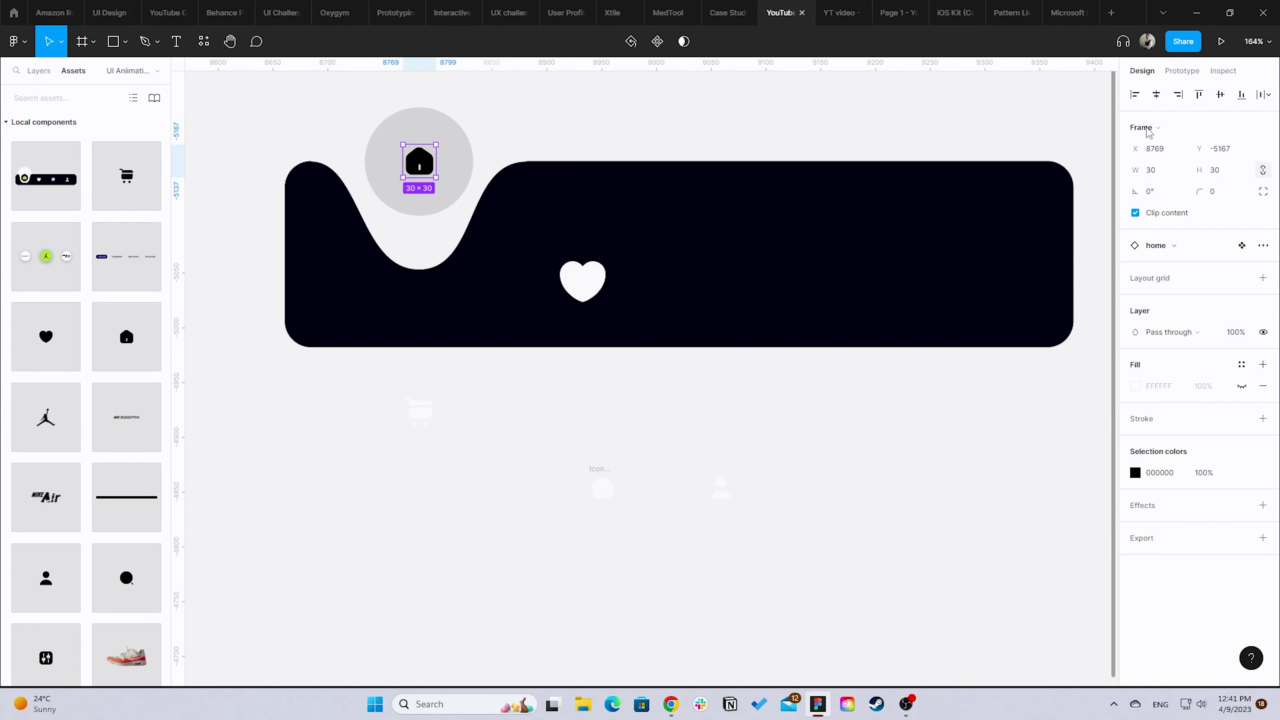
click(1177, 174)
text(0)
key(Return)
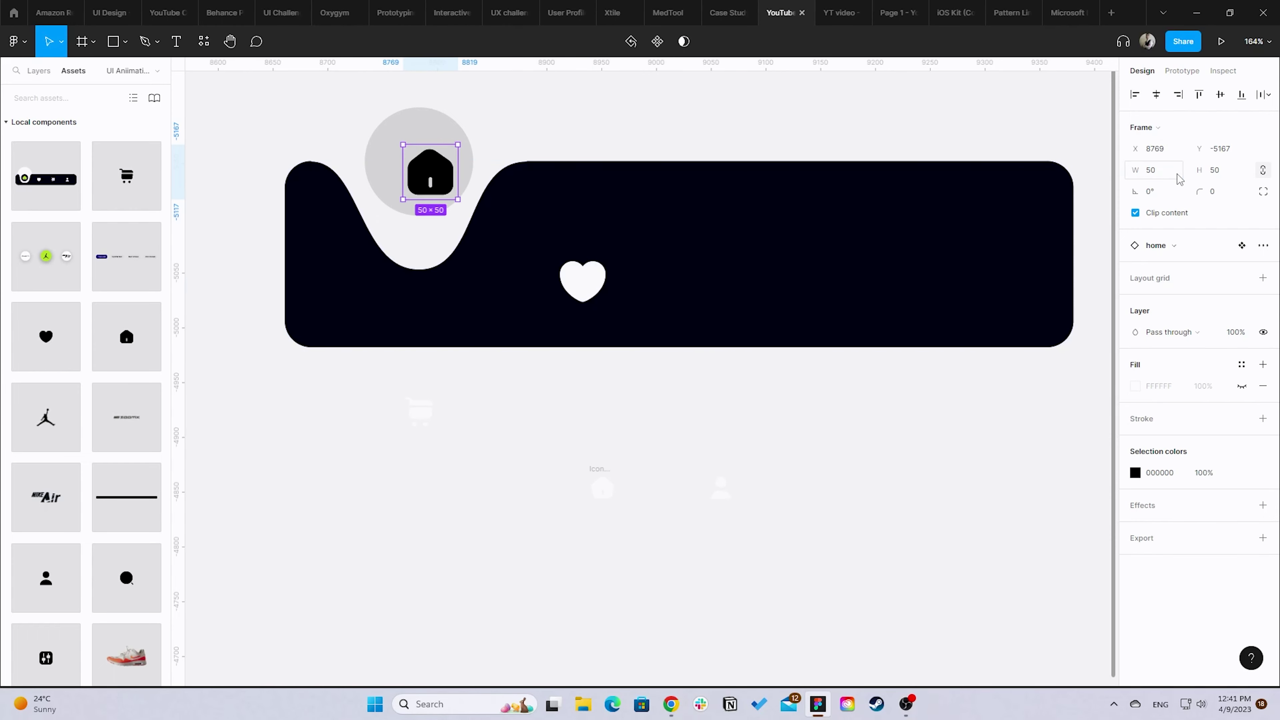
drag(428, 180, 418, 169)
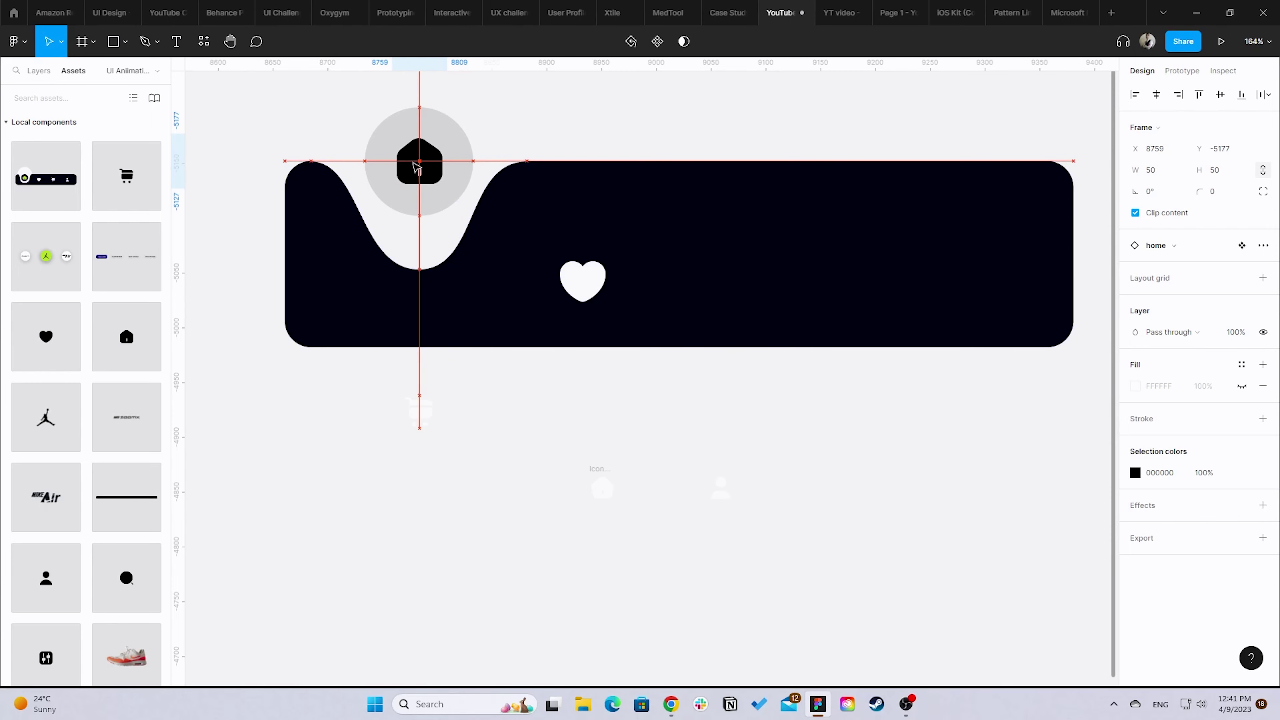
click(580, 287)
drag(580, 287, 581, 275)
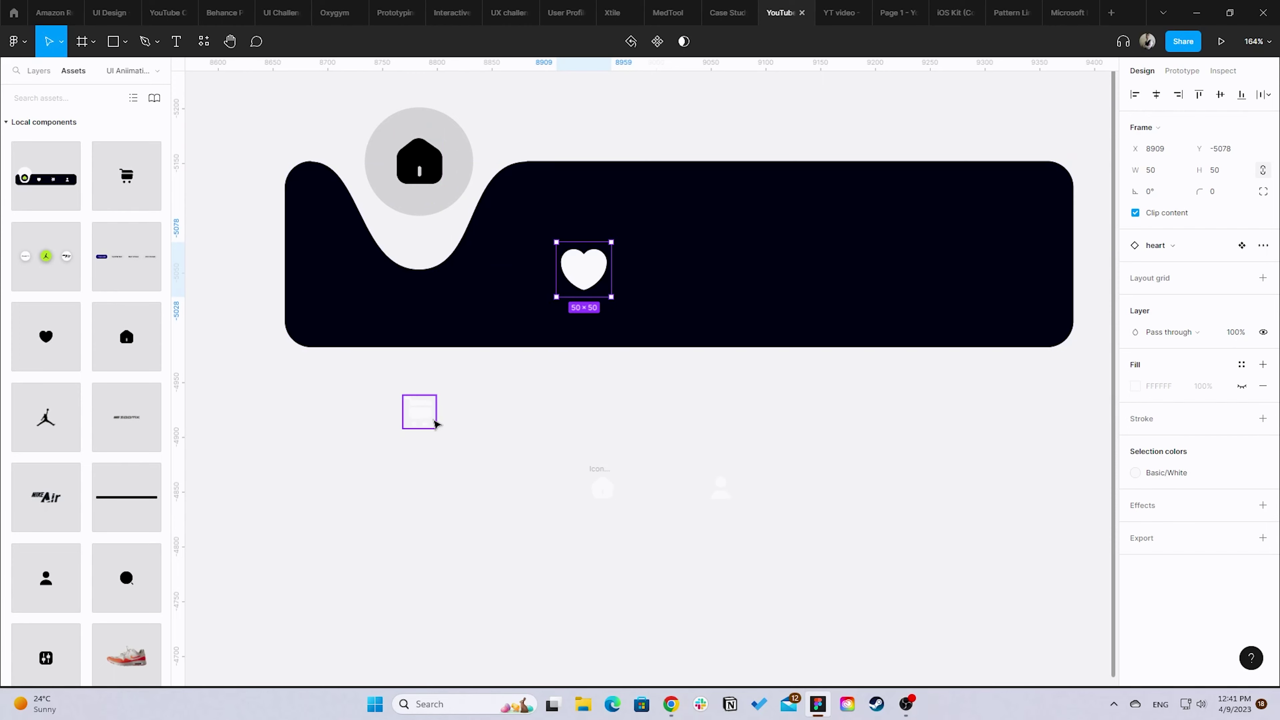
- Place the cart icon at 50 × 50 in the bar, level with the heart
click(422, 410)
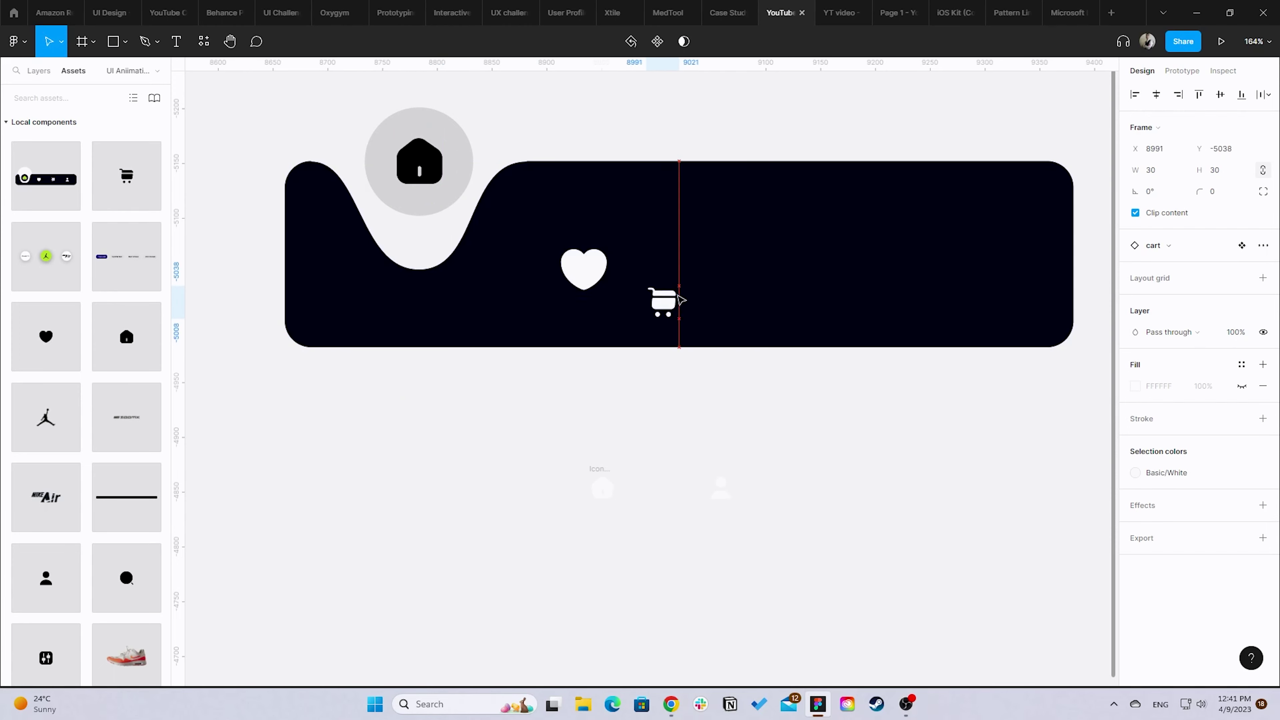
drag(431, 413, 691, 271)
click(1220, 171)
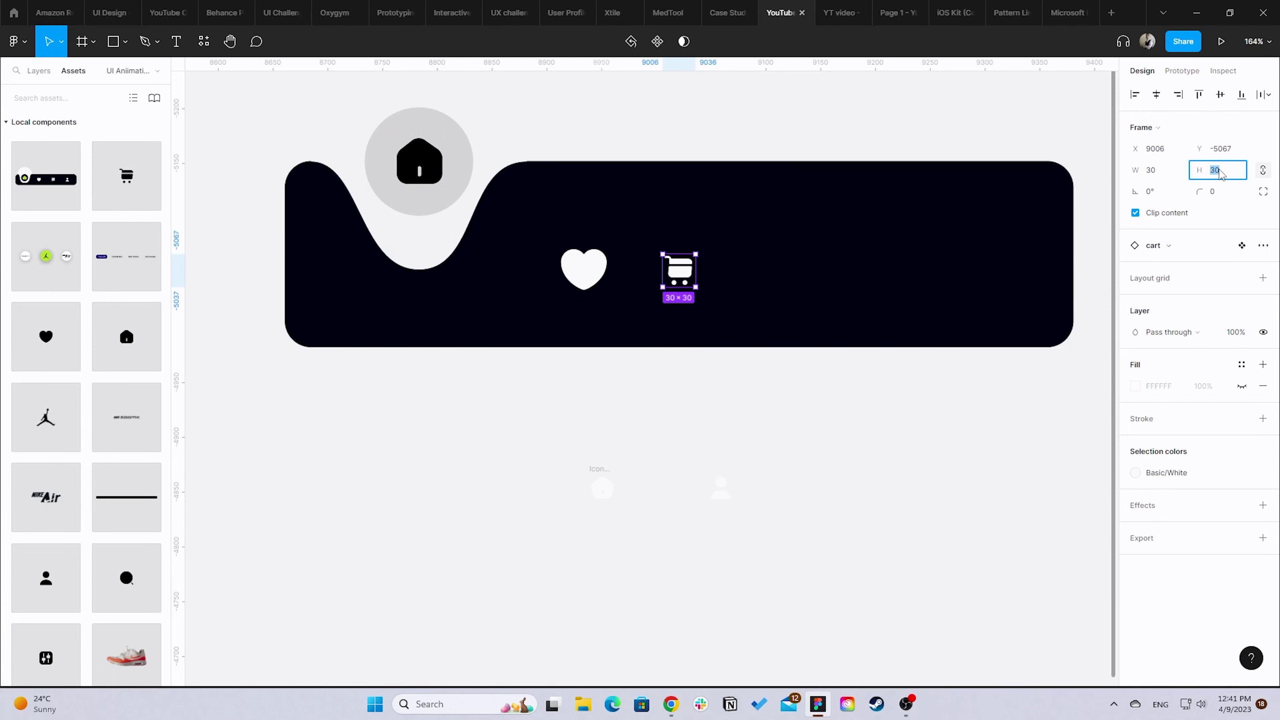
text(50)
key(Return)
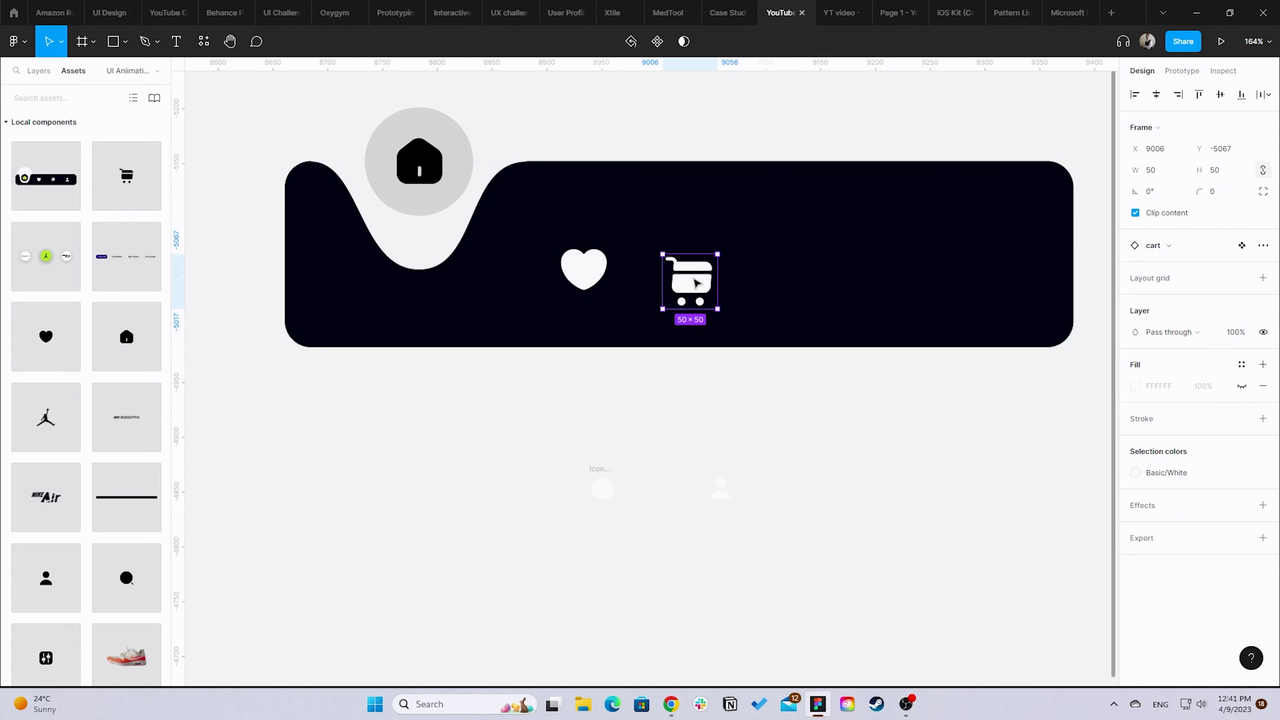
drag(691, 283, 739, 270)
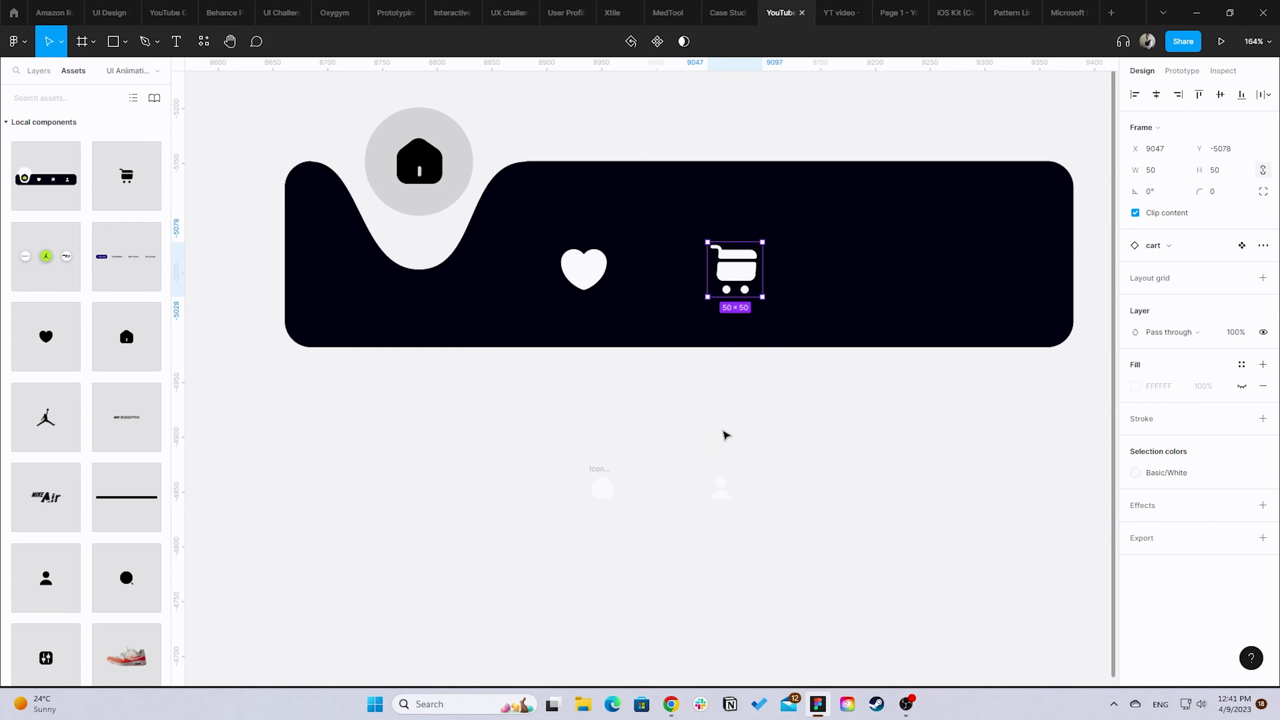
- Place the profile icon at 50 × 50 near the bar's right end and space the three icons evenly
drag(721, 489, 839, 274)
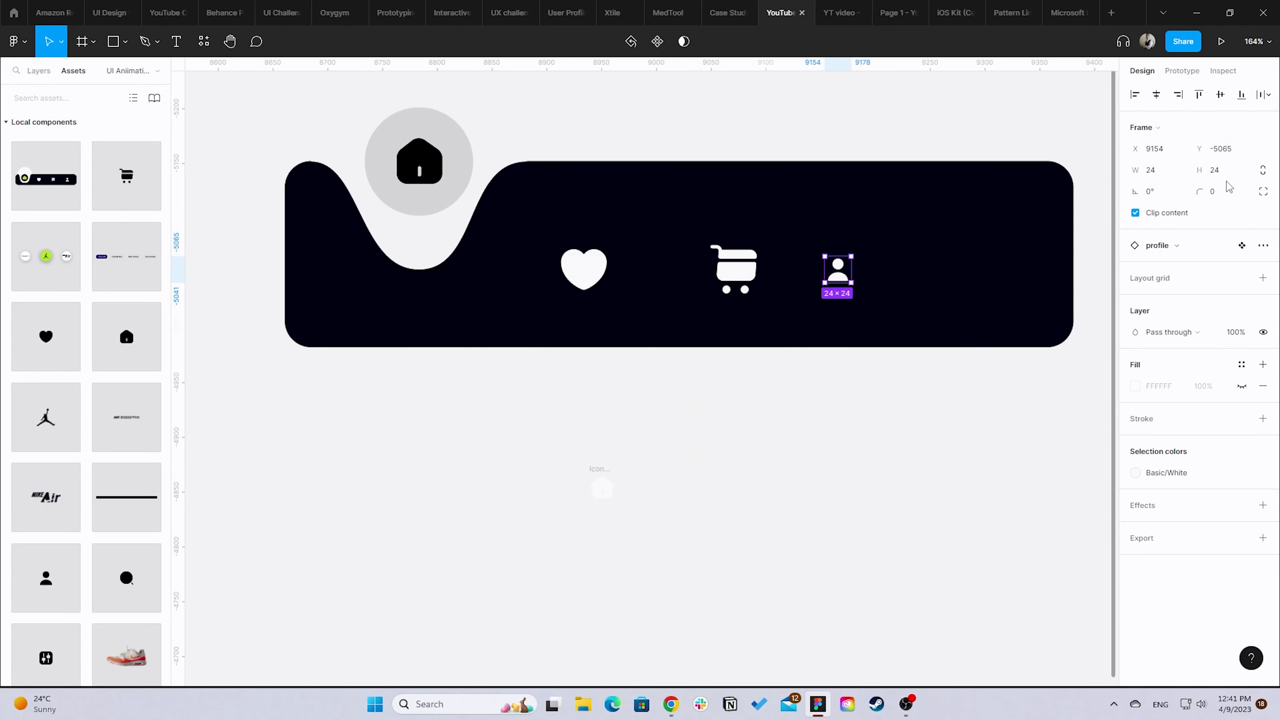
click(1221, 177)
text(50)
key(Return)
mouse_move(852, 296)
mouse_down()
mouse_move(908, 274)
mouse_move(969, 276)
mouse_up()
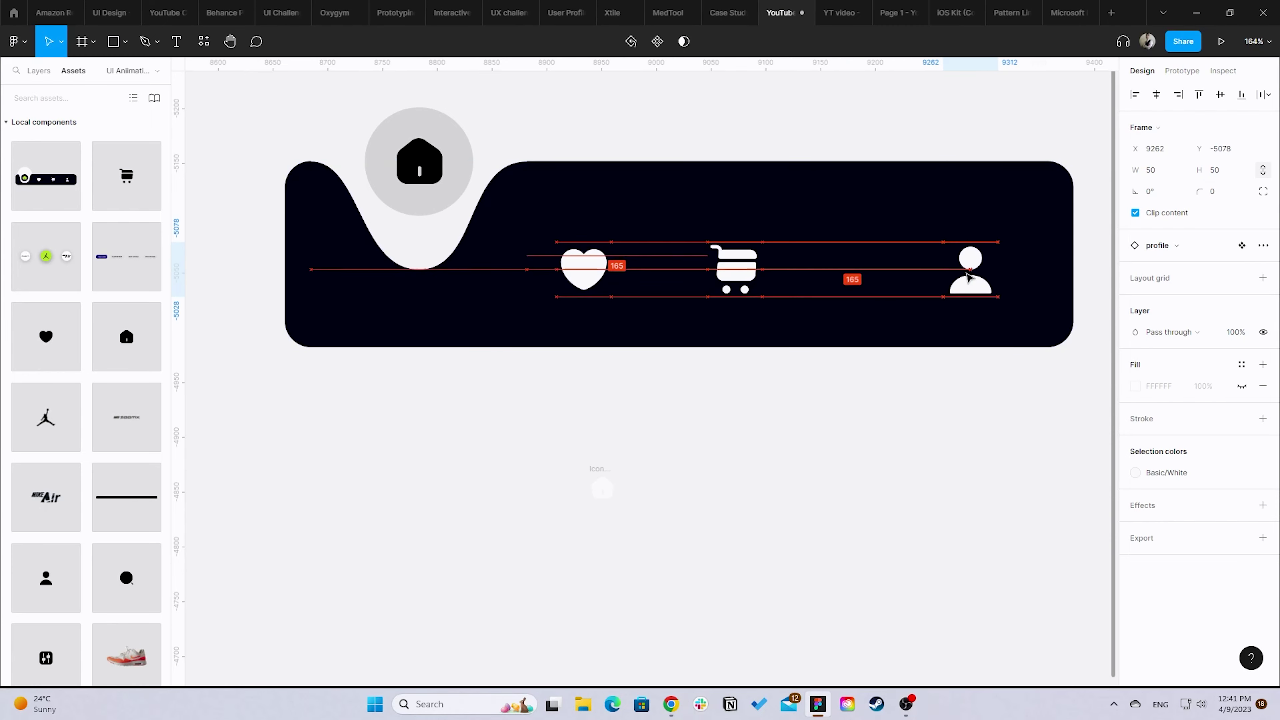
shift+click(734, 270)
shift+click(584, 270)
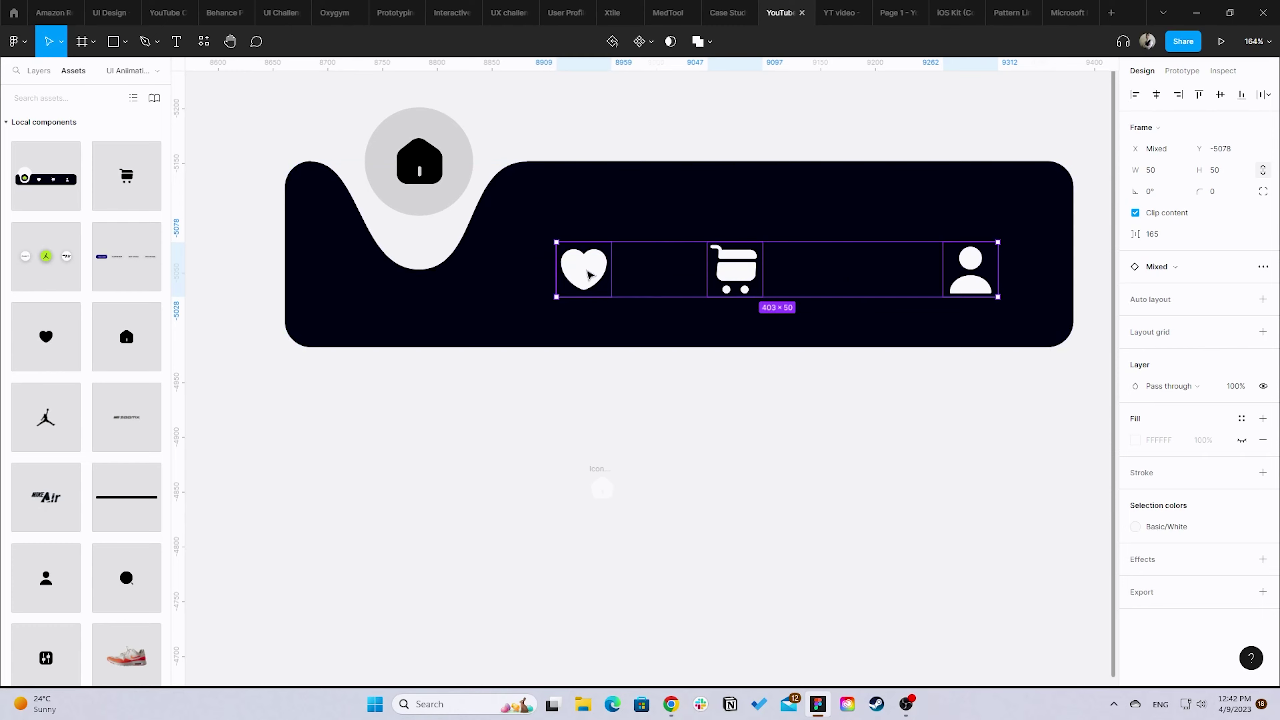
click(986, 286)
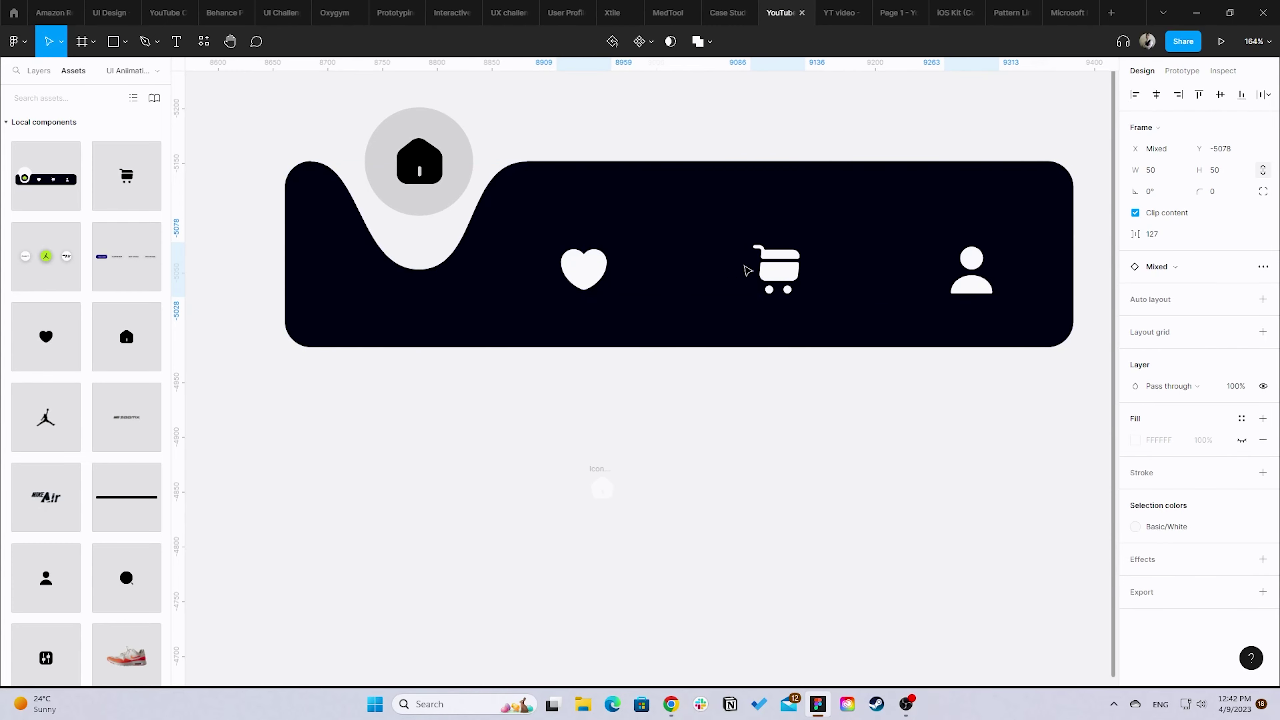
- Fill the home circle with the dark Text/Primary colour style
click(806, 401)
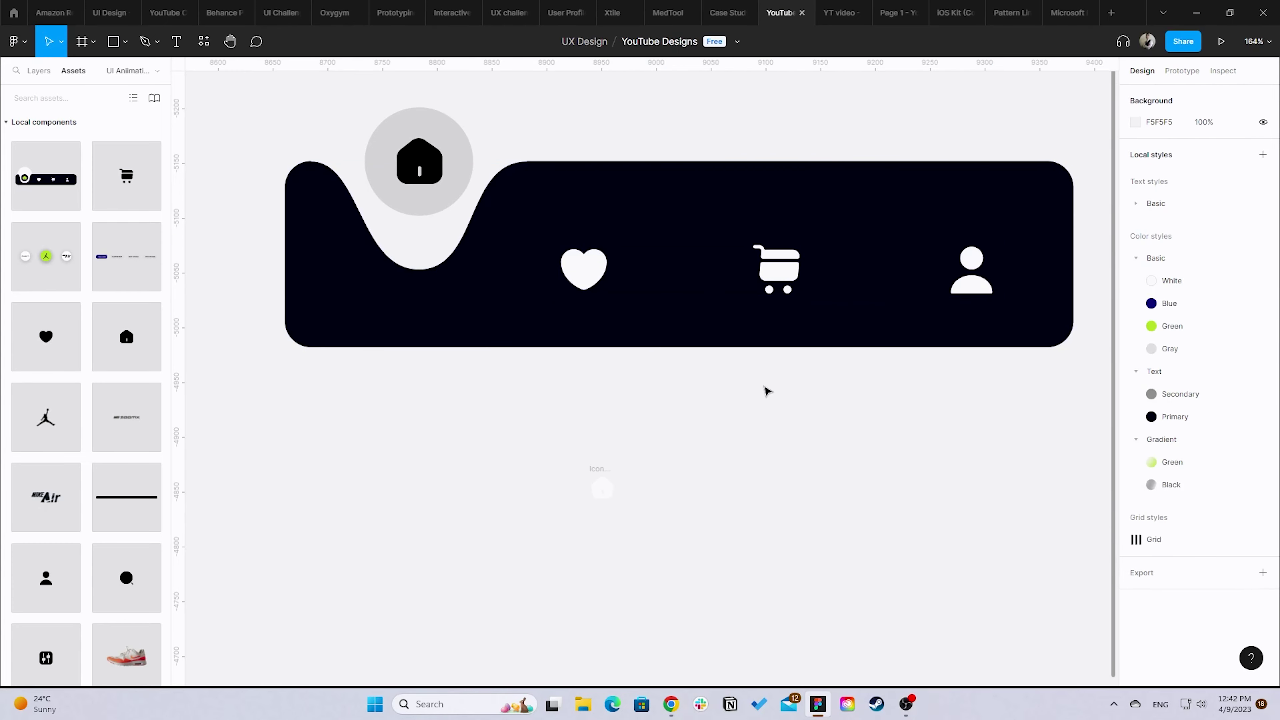
scroll(618, 394, down, 2)
scroll(526, 457, up, 2)
scroll(532, 481, up, 1)
scroll(532, 482, up, 2)
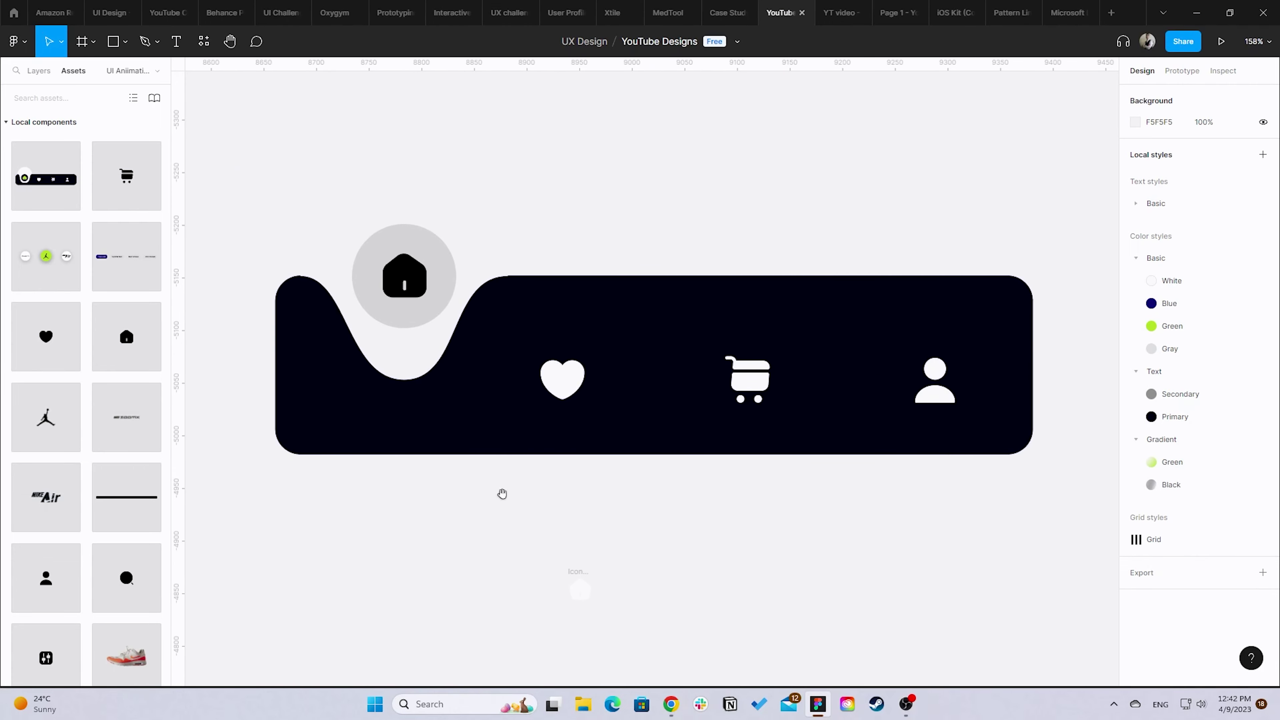
click(446, 258)
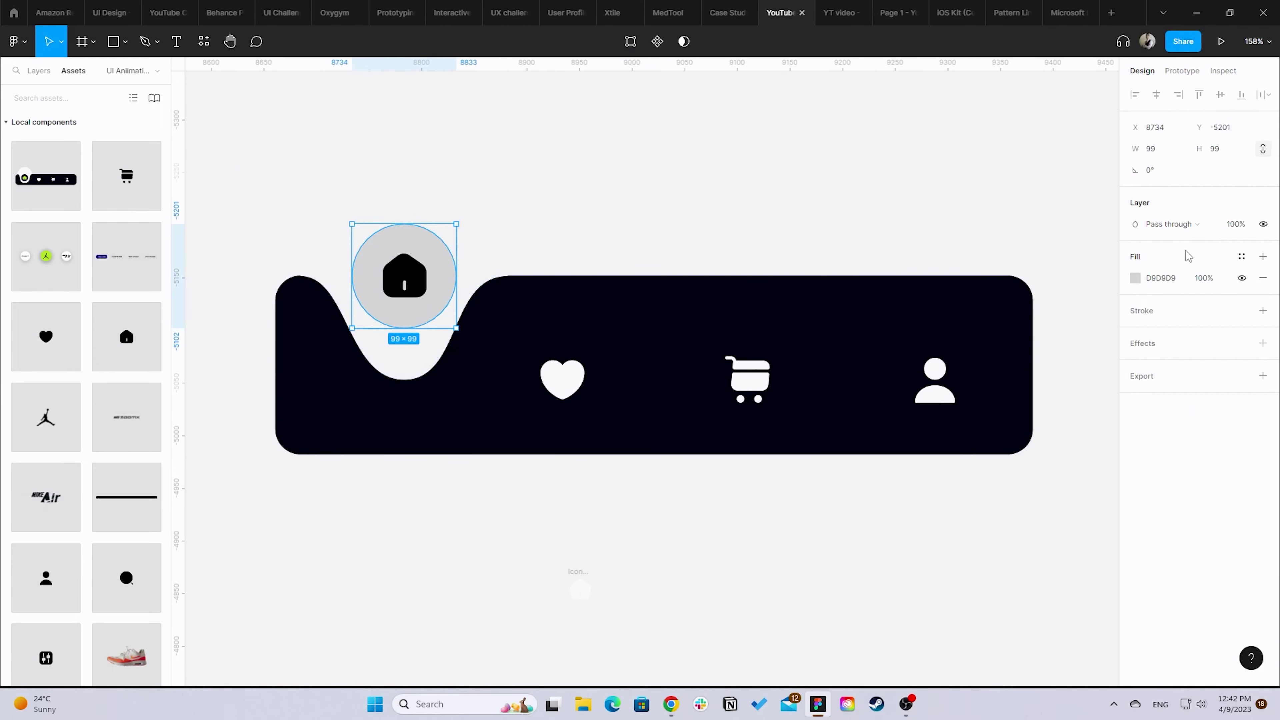
click(1242, 256)
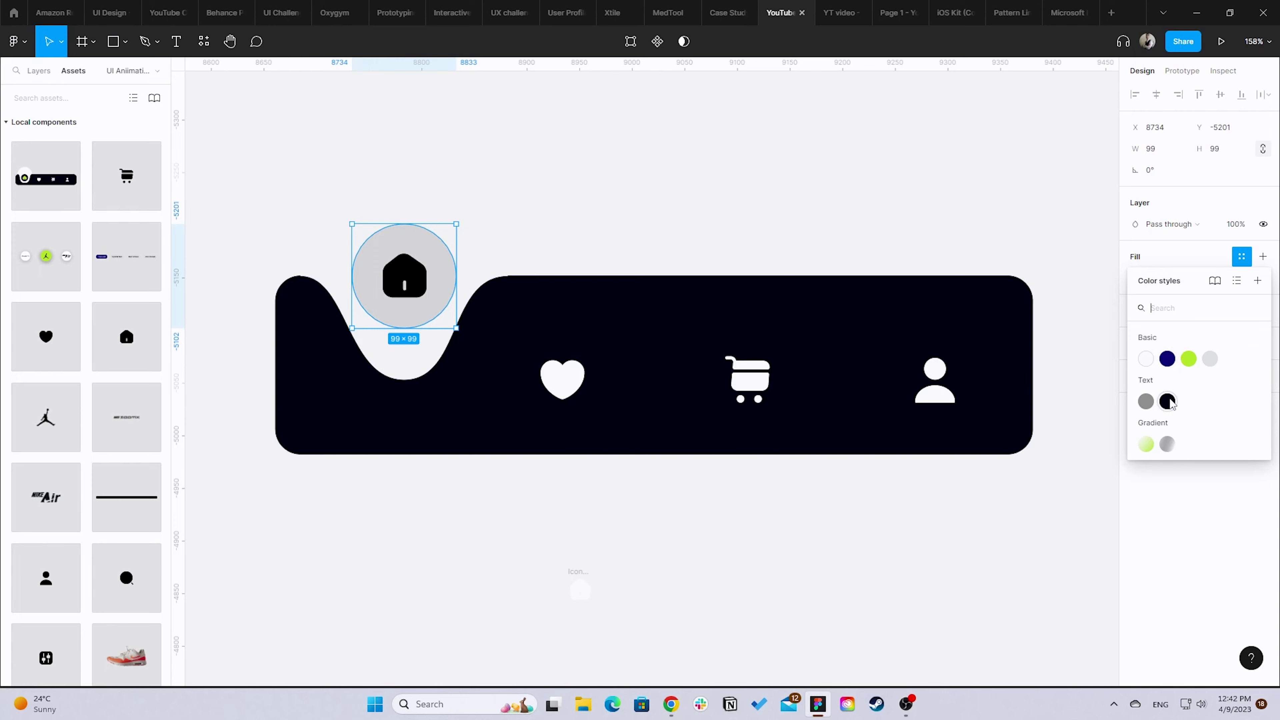
click(1168, 401)
- Set the home icon to the Basic/White colour style
click(402, 276)
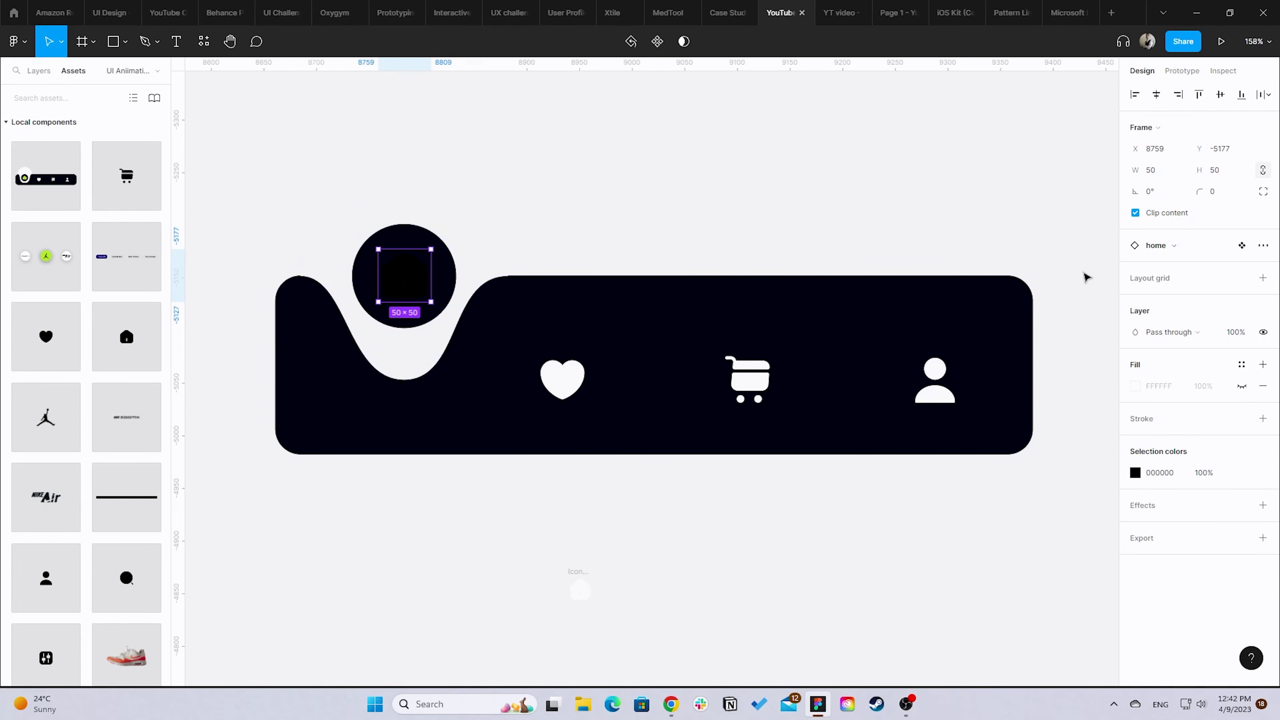
click(1242, 364)
click(1242, 472)
click(994, 553)
click(640, 512)
- Change the home icon to the Basic/Green colour style
scroll(626, 380, down, 3)
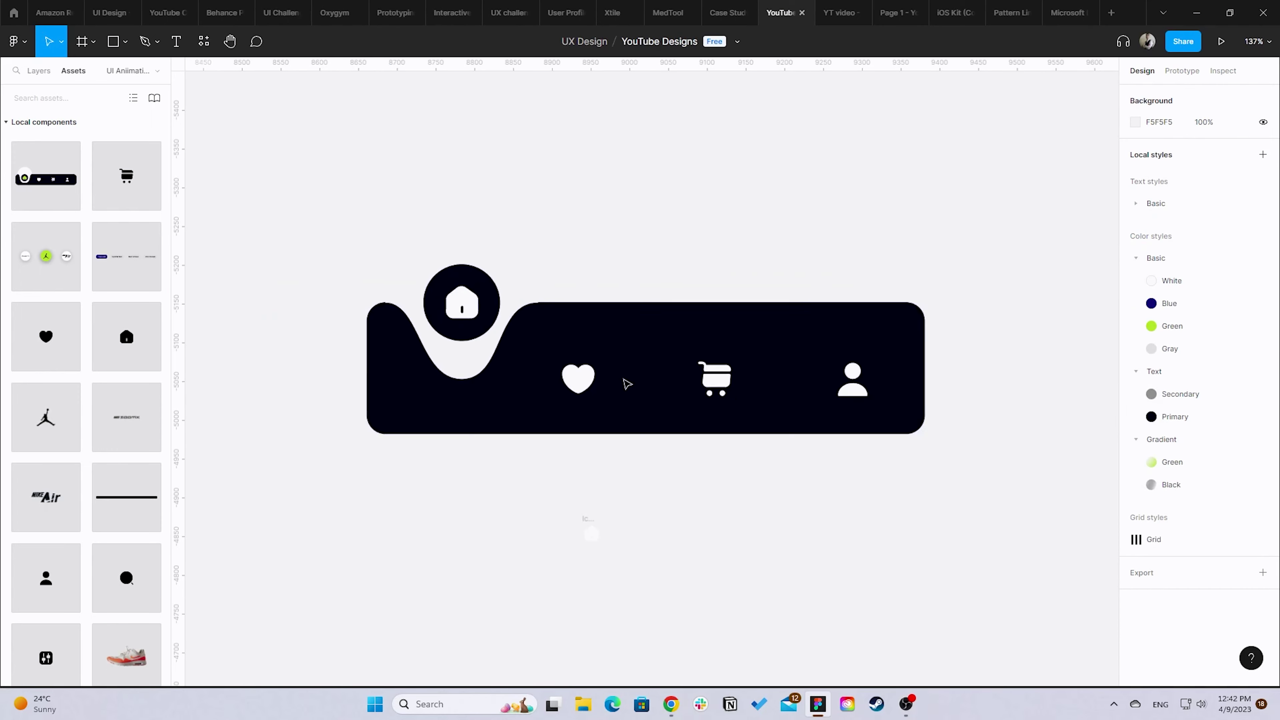
drag(754, 313, 644, 310)
click(319, 292)
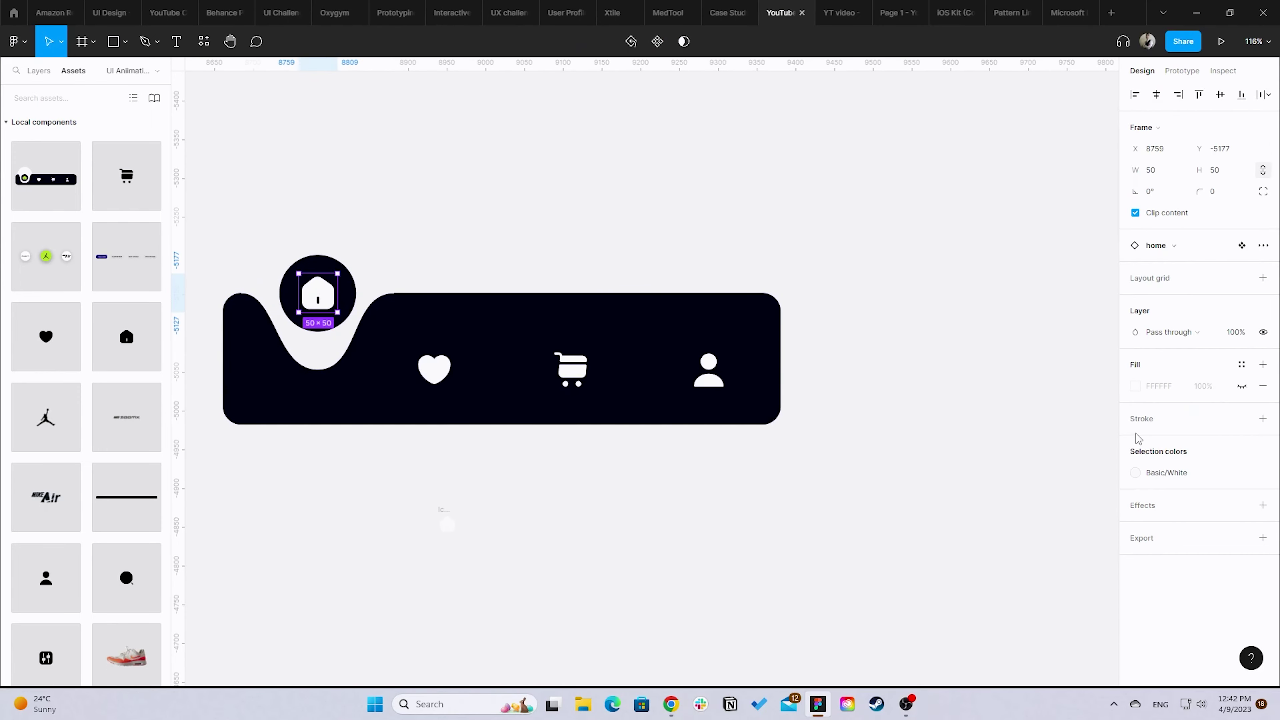
click(1197, 476)
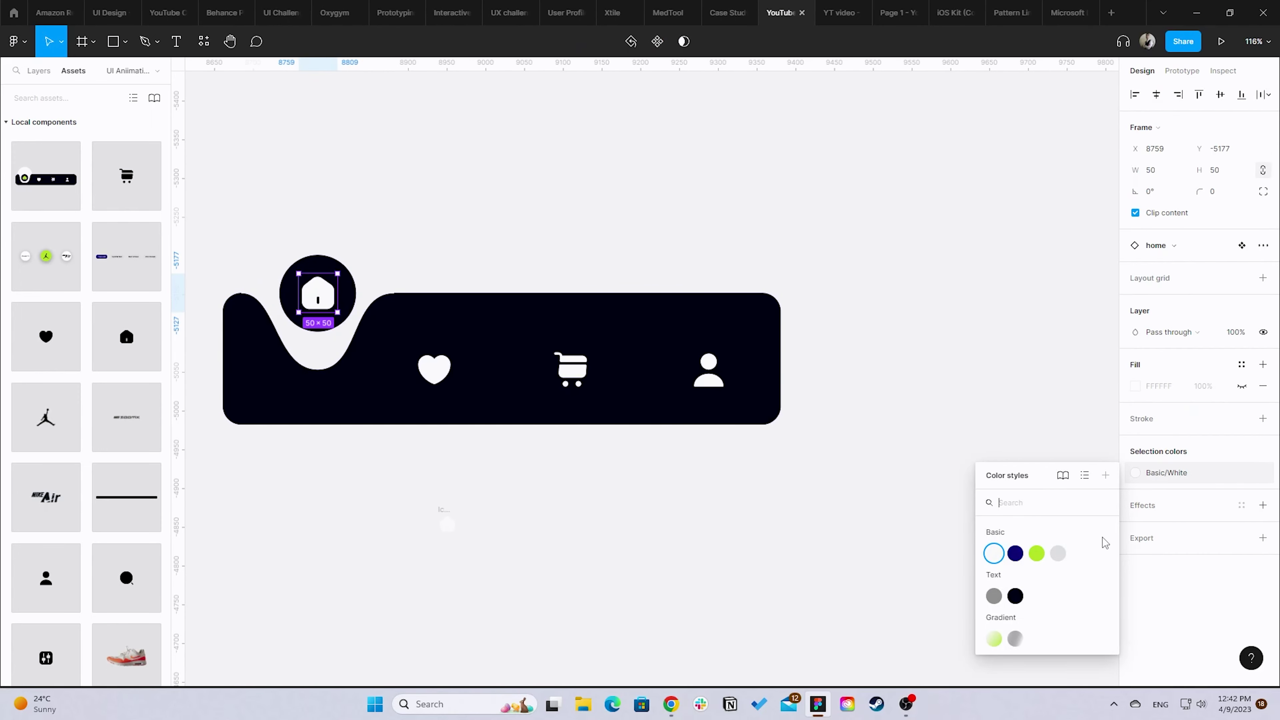
click(1041, 553)
click(677, 489)
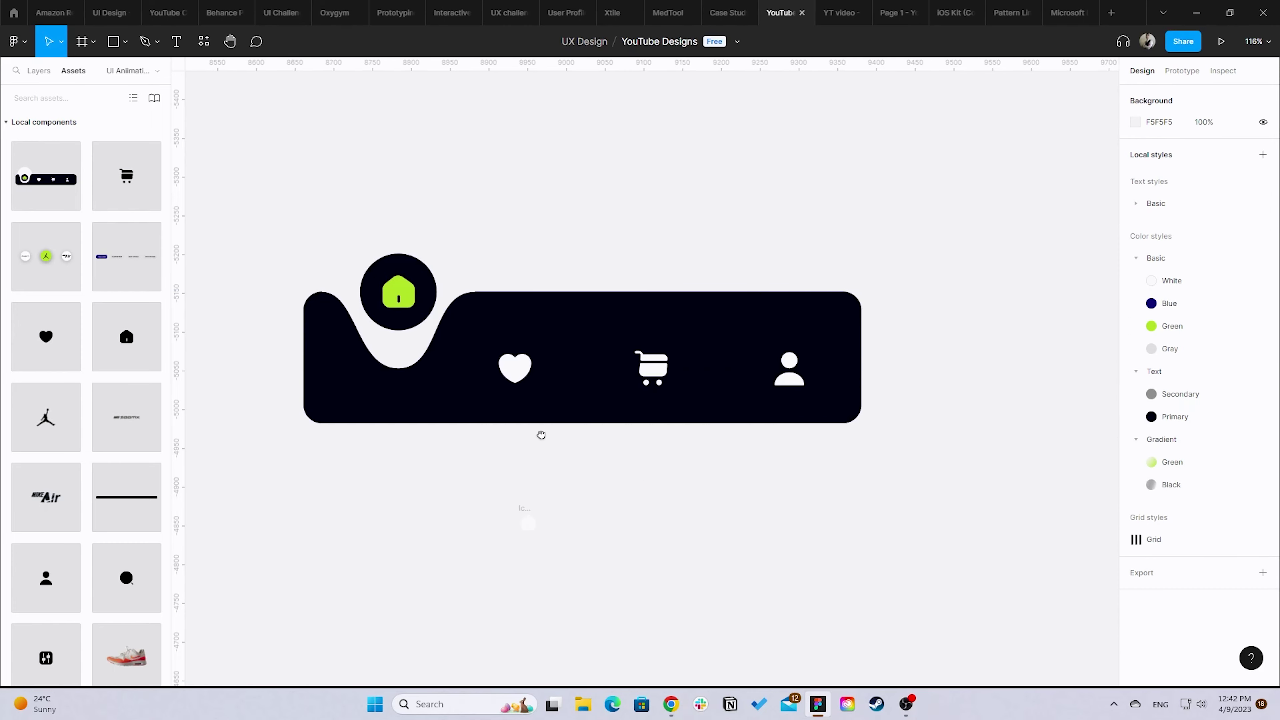
- Delete the stray 24 × 24 Icon frame below the bar
scroll(540, 434, left, 5)
scroll(989, 422, down, 2)
scroll(628, 398, right, 4)
scroll(389, 357, up, 2)
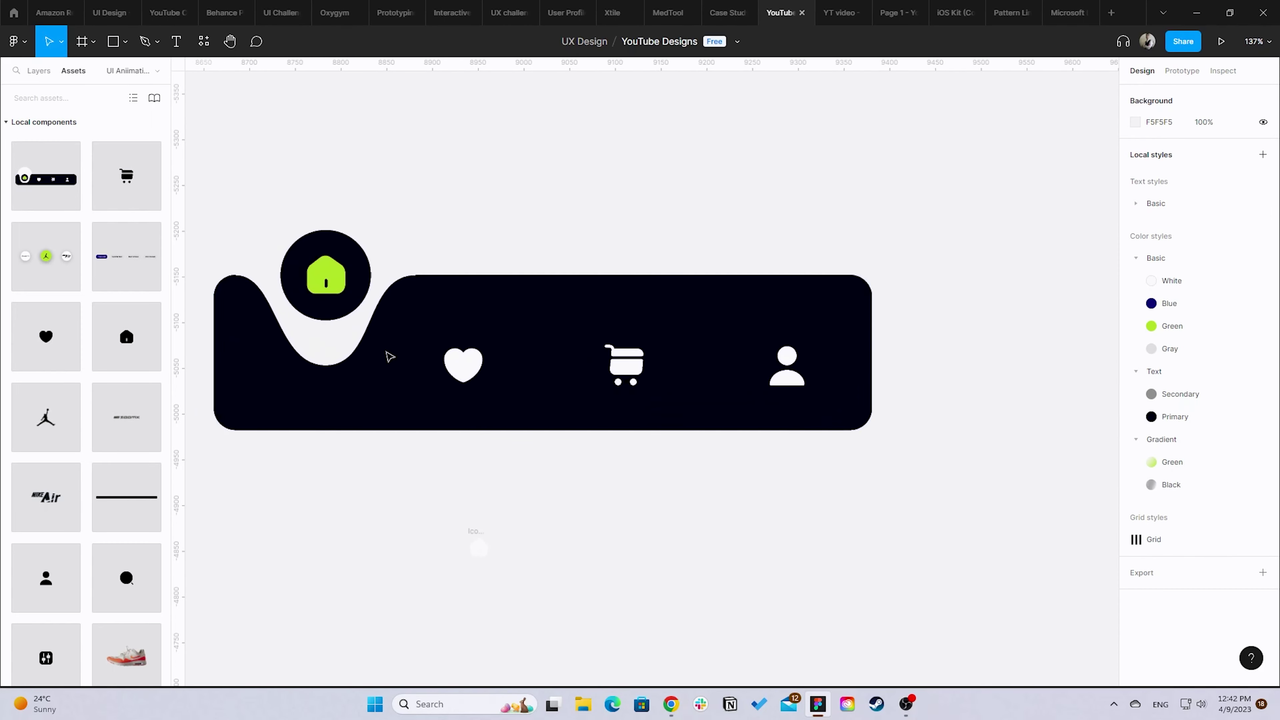
scroll(402, 358, up, 1)
ctrl+scroll(482, 358, down, 1)
scroll(476, 459, down, 2)
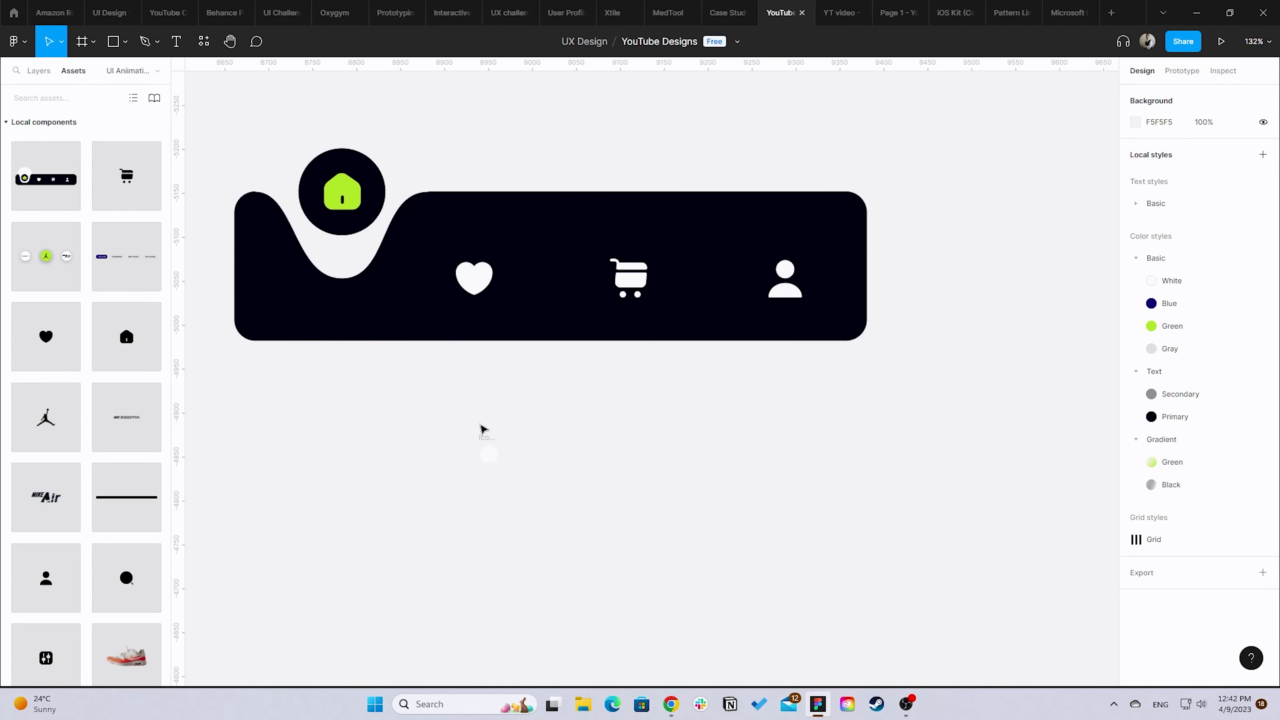
click(485, 443)
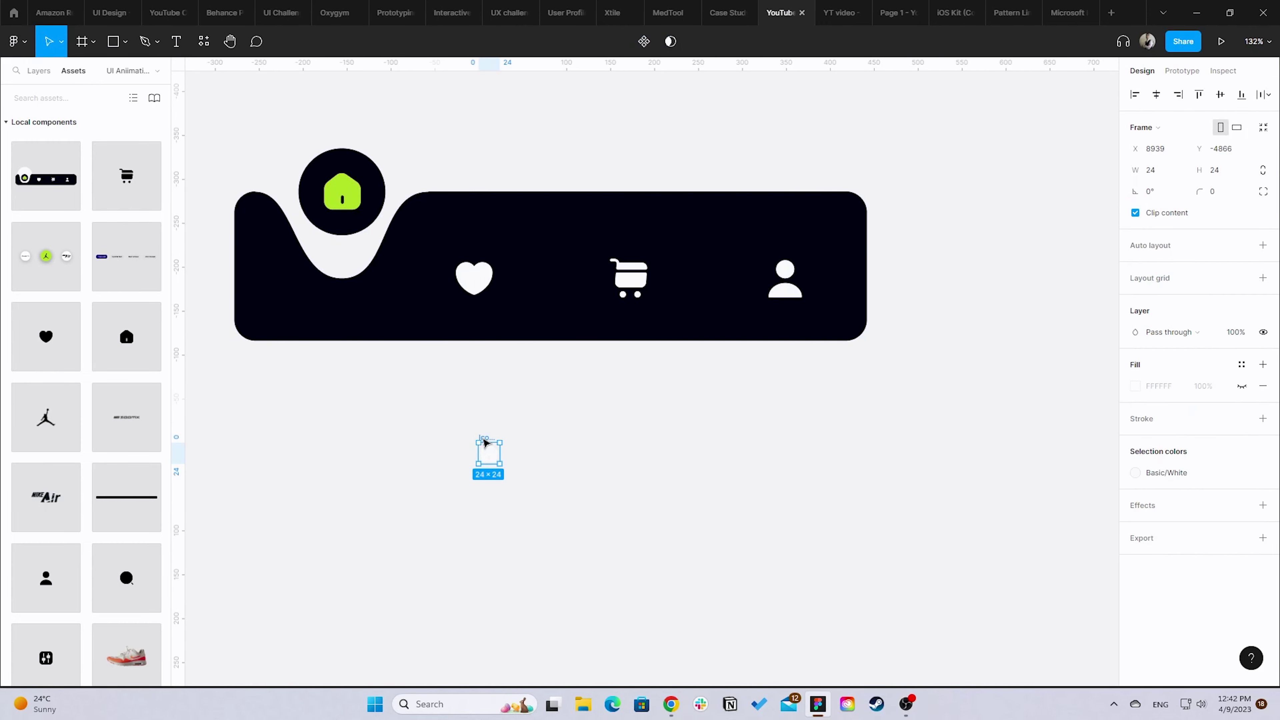
key(Delete)
scroll(609, 458, down, 3)
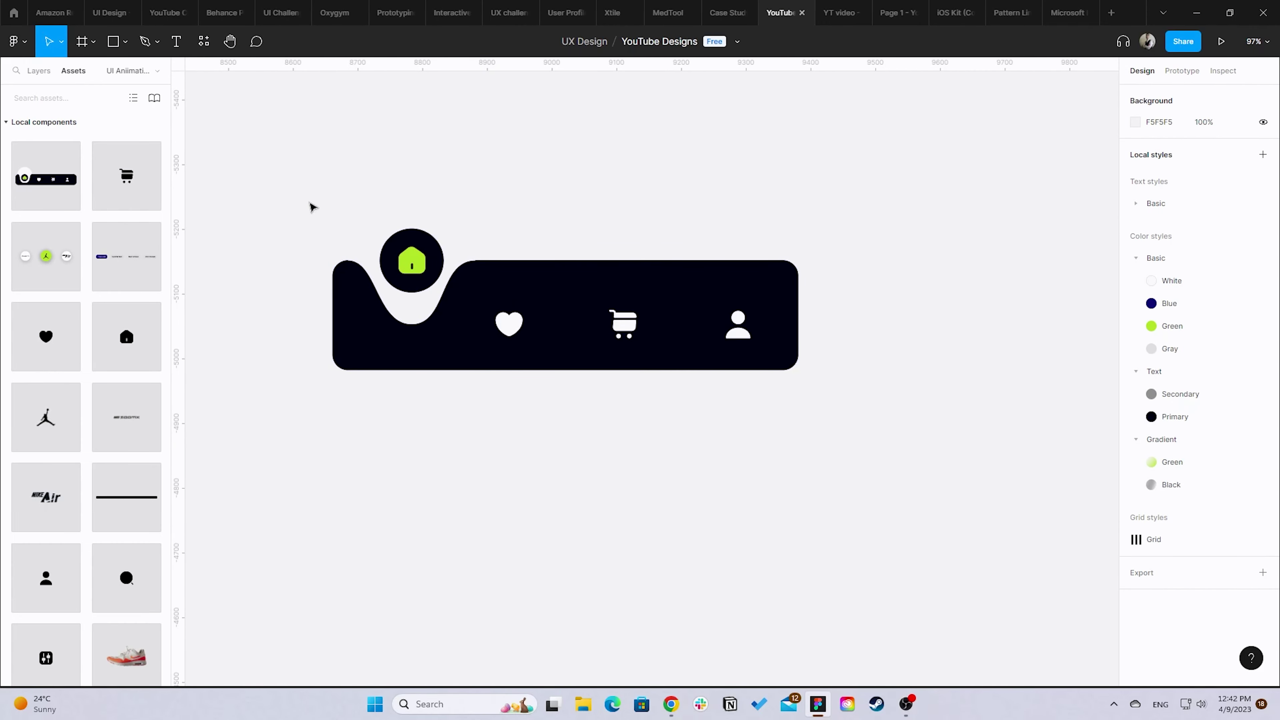
- Wrap all nav bar parts in a new frame, Frame 1
drag(278, 205, 988, 464)
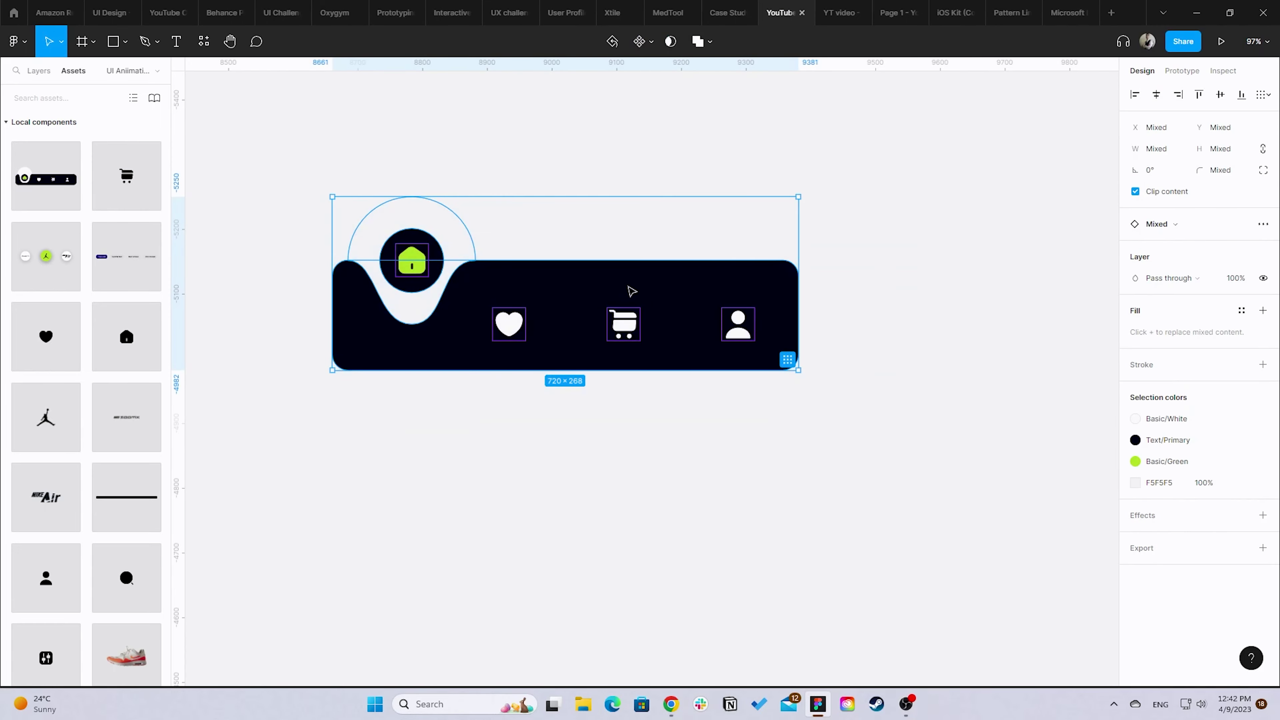
right_click(628, 282)
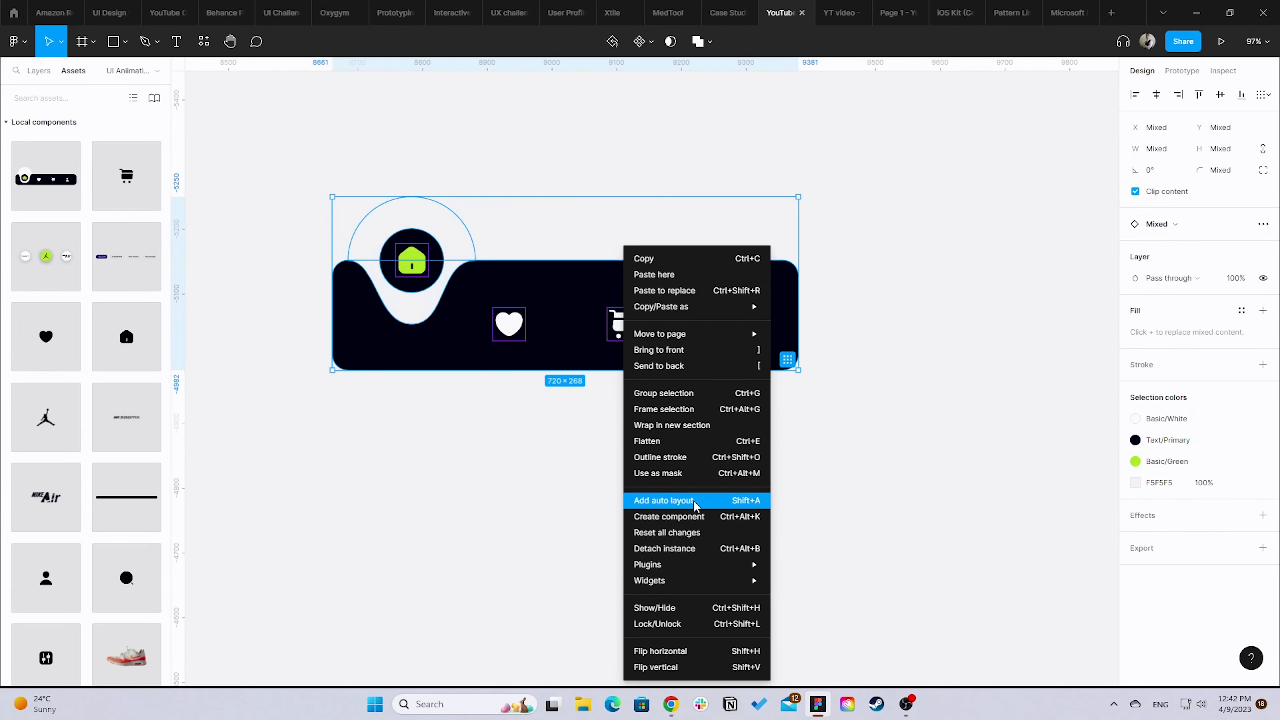
mouse_move(647, 564)
click(686, 409)
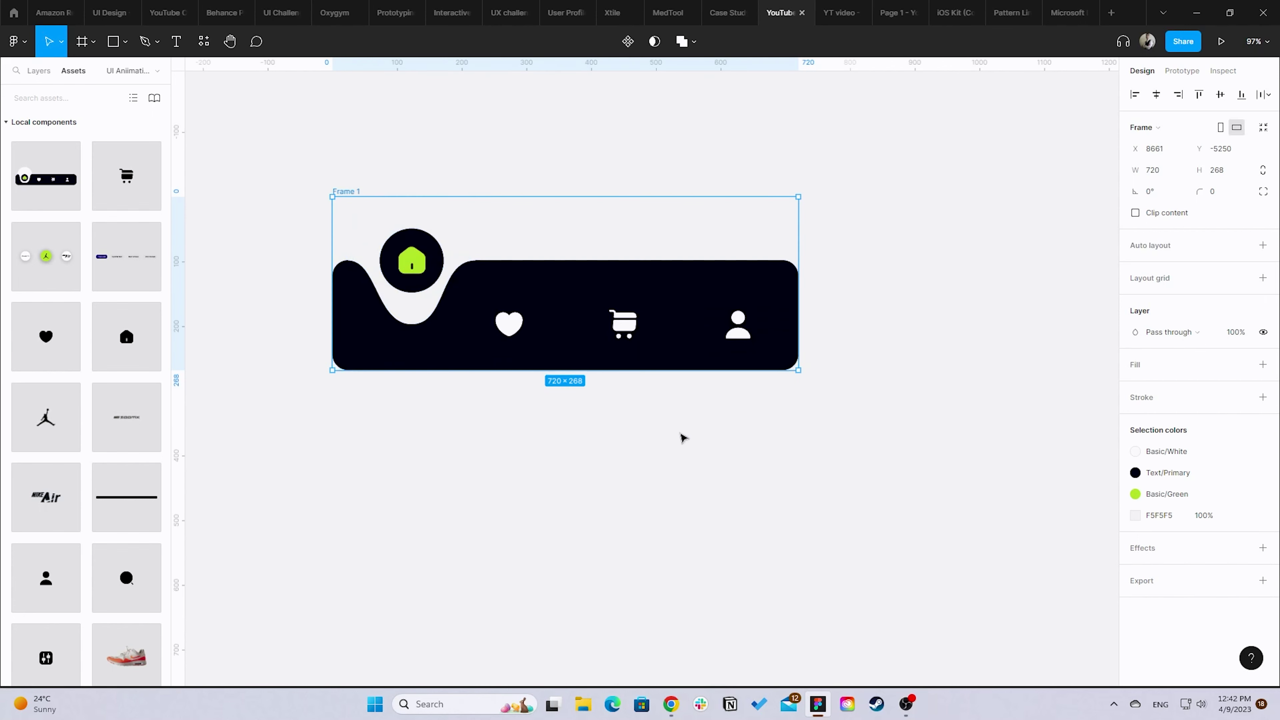
scroll(711, 570, right, 3)
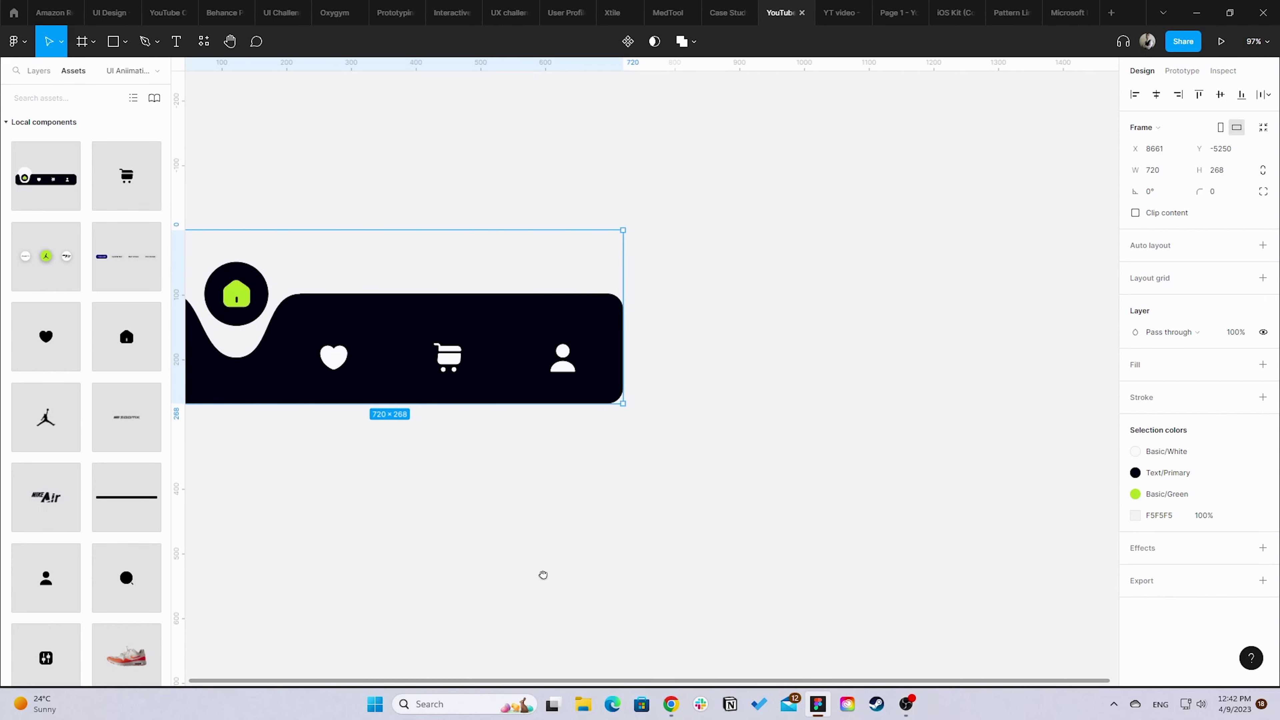
scroll(543, 574, down, 3)
scroll(623, 532, down, 3)
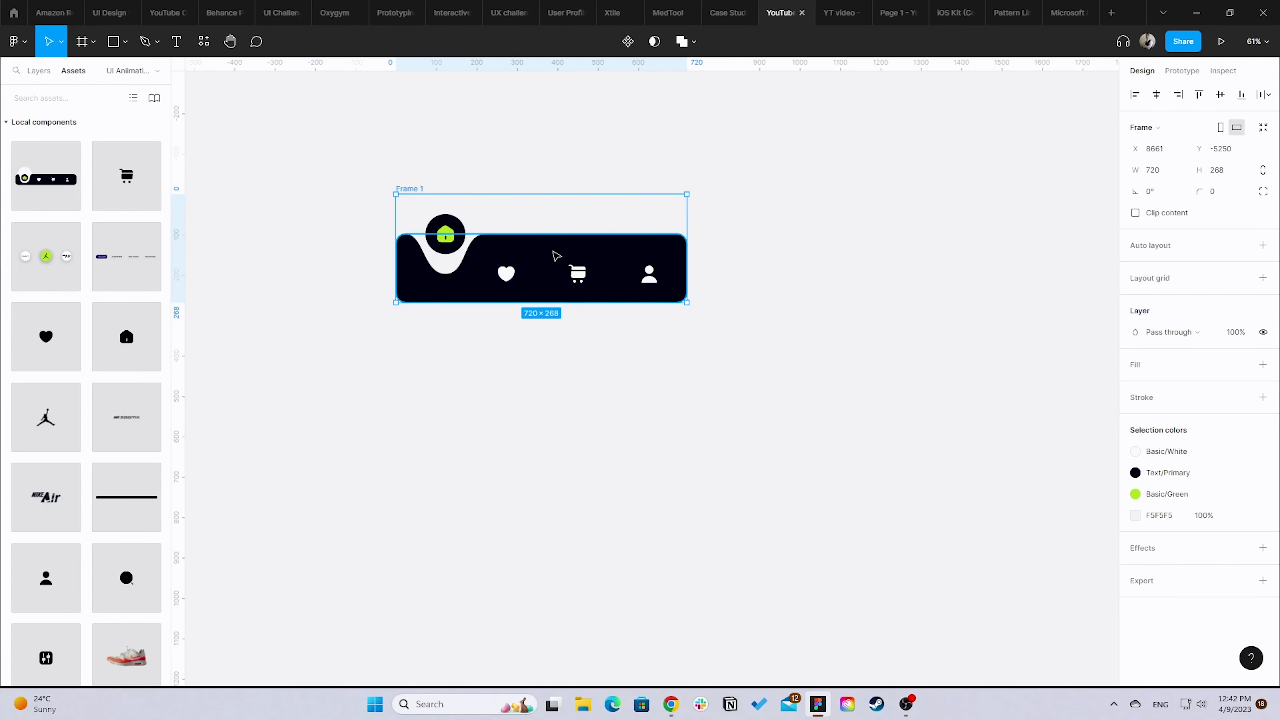
- Duplicate it as Frame 2 below and combine both frames into a component set
drag(556, 256, 554, 381)
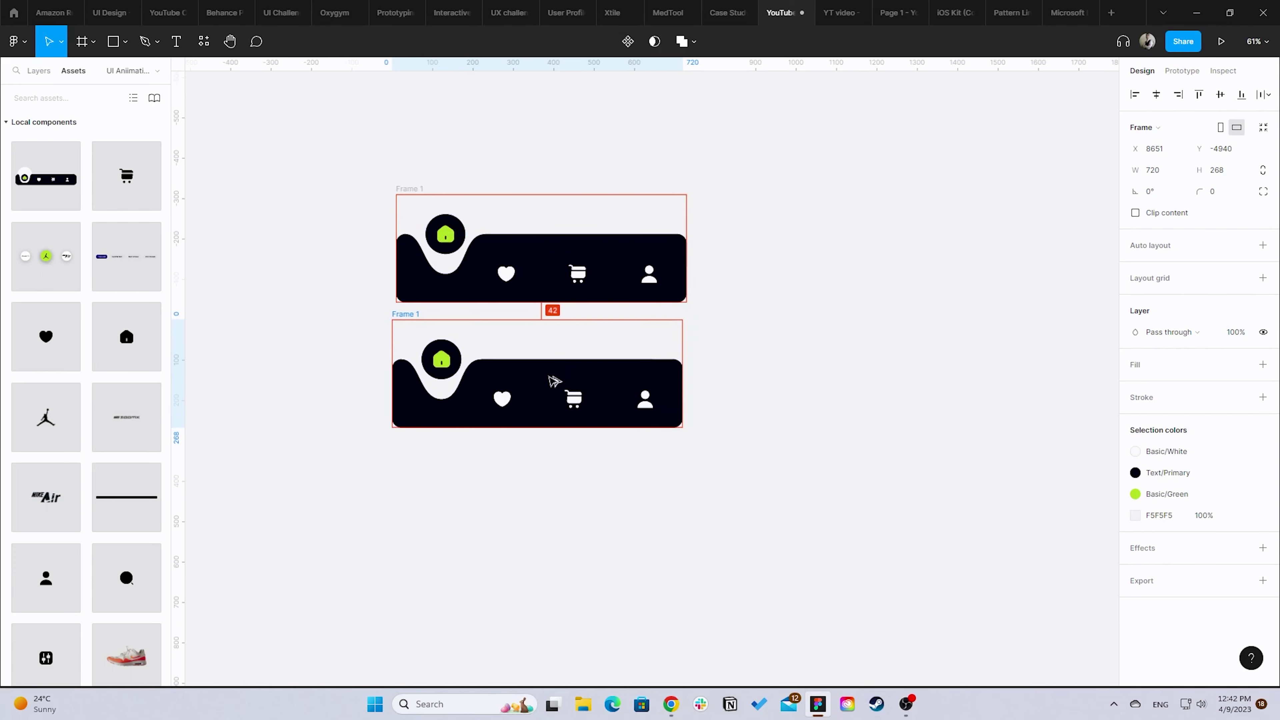
drag(554, 381, 555, 379)
scroll(557, 363, up, 4)
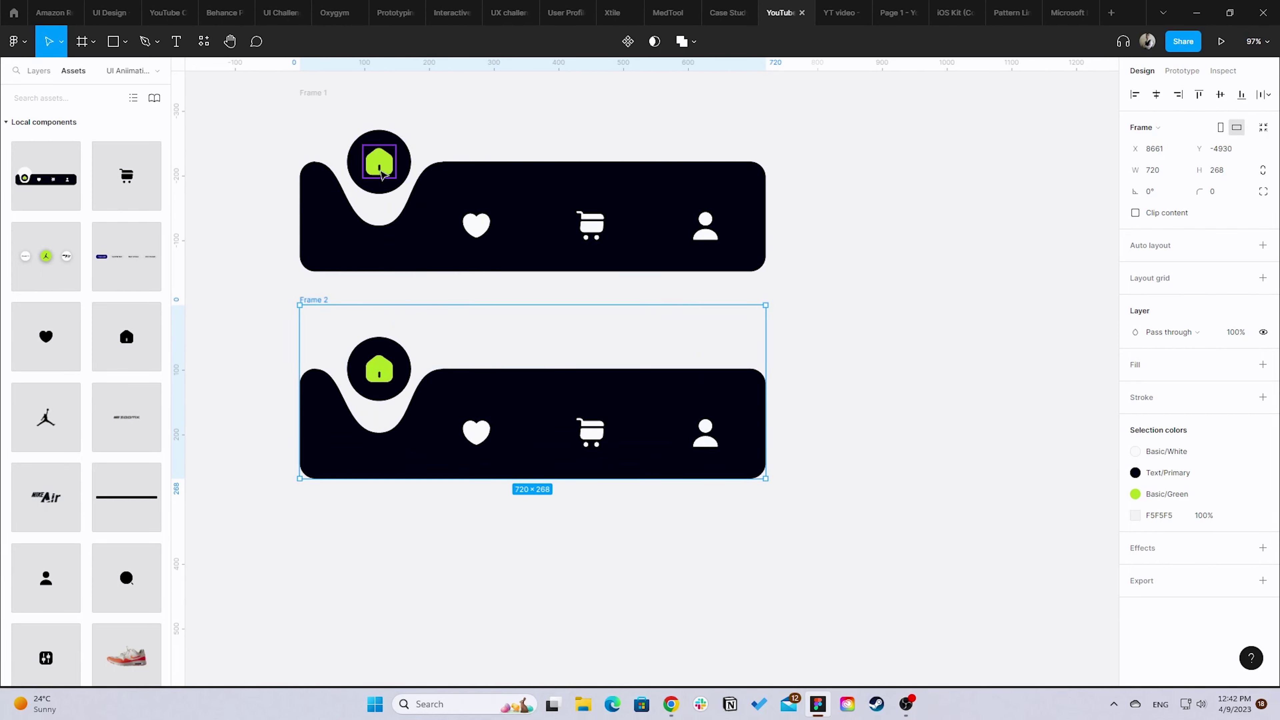
shift+click(315, 94)
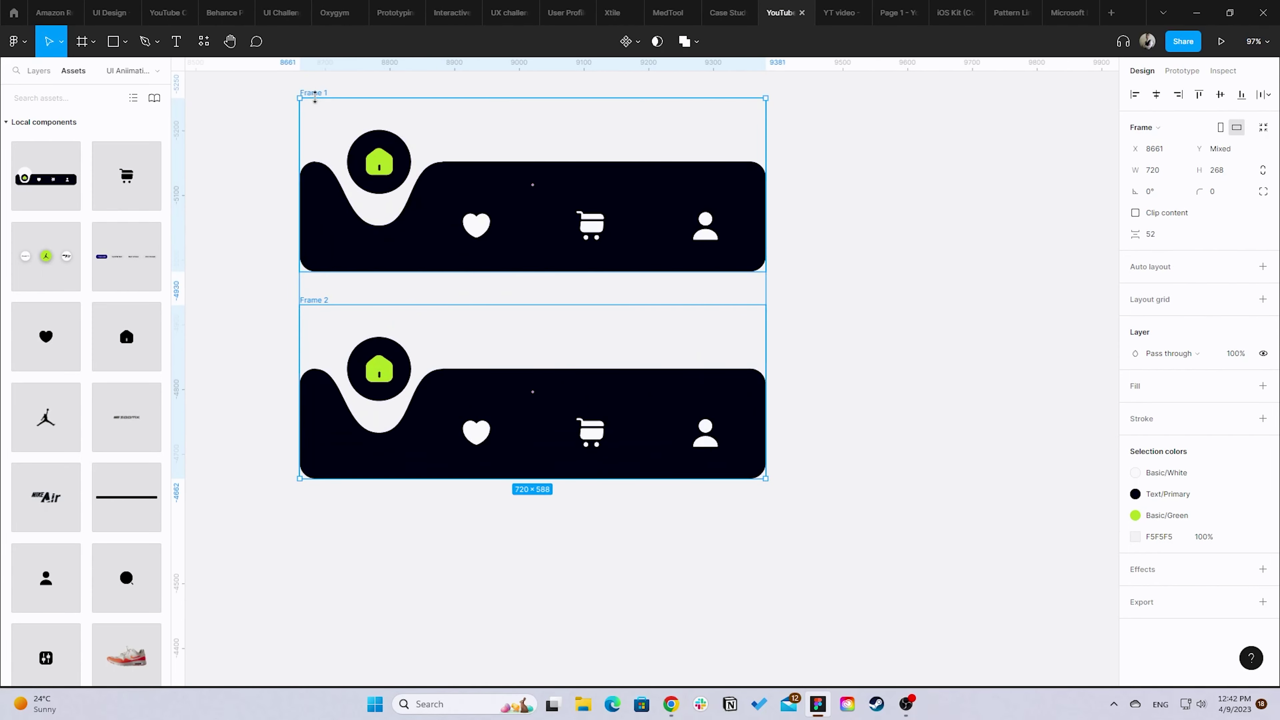
click(636, 42)
- Combine the frames into a component set and group the lower variant's circle with its cutout
click(628, 106)
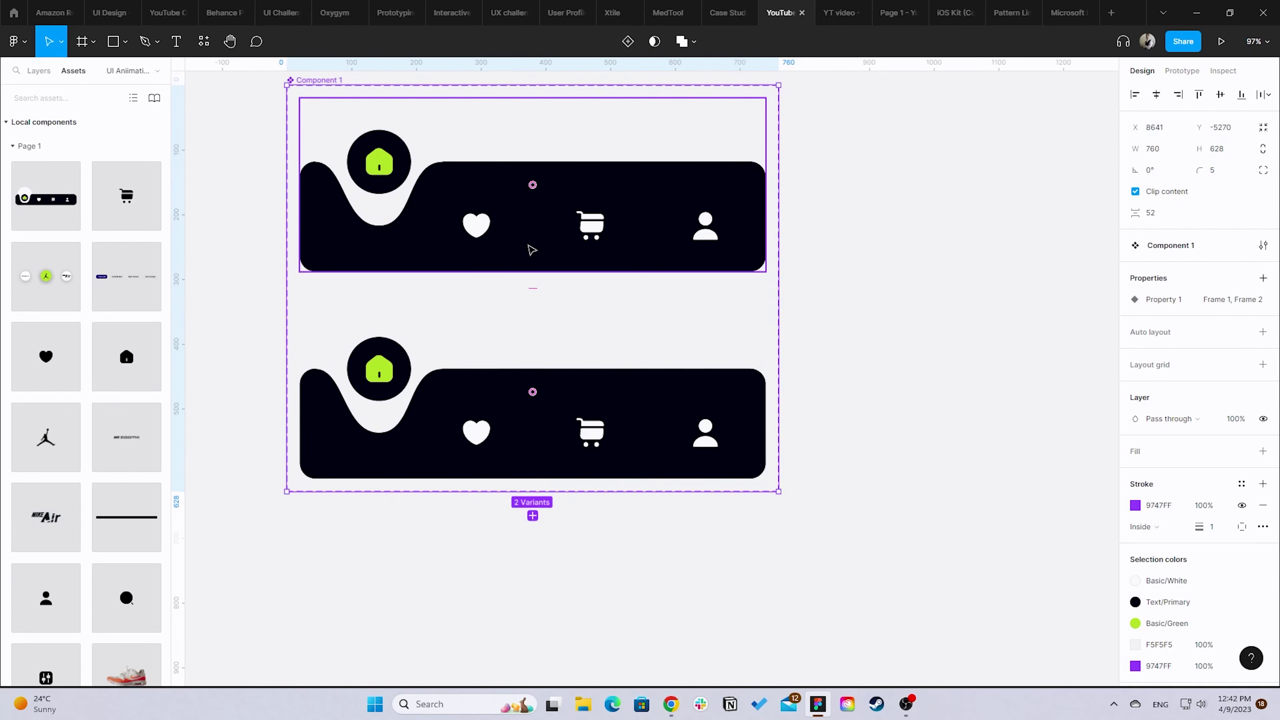
click(380, 322)
scroll(444, 409, up, 3)
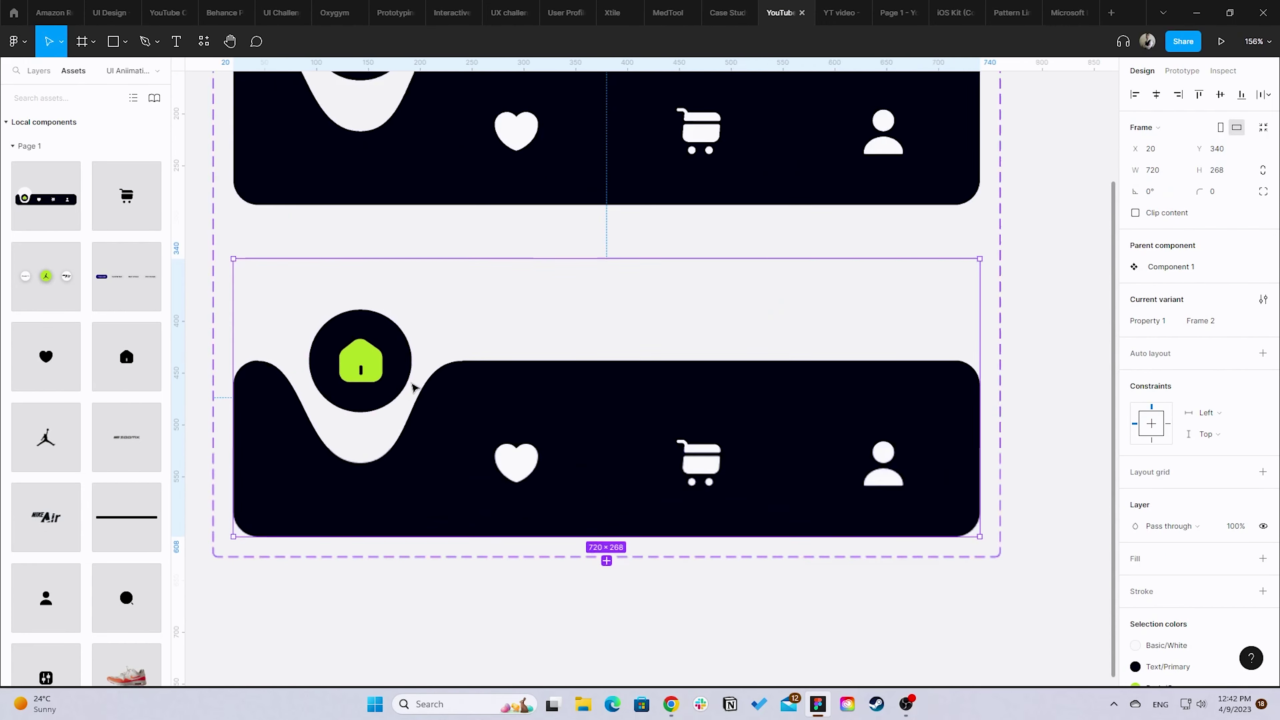
scroll(415, 380, up, 2)
scroll(496, 392, down, 3)
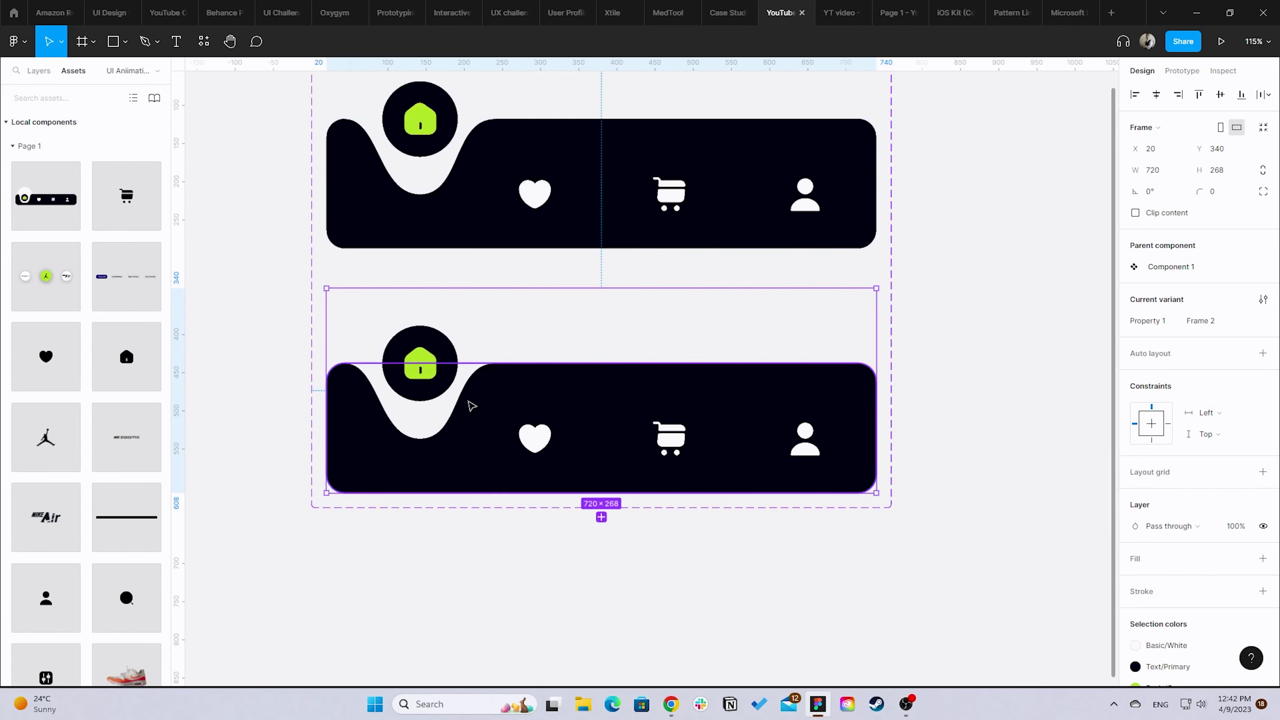
scroll(471, 406, down, 1)
scroll(477, 249, up, 2)
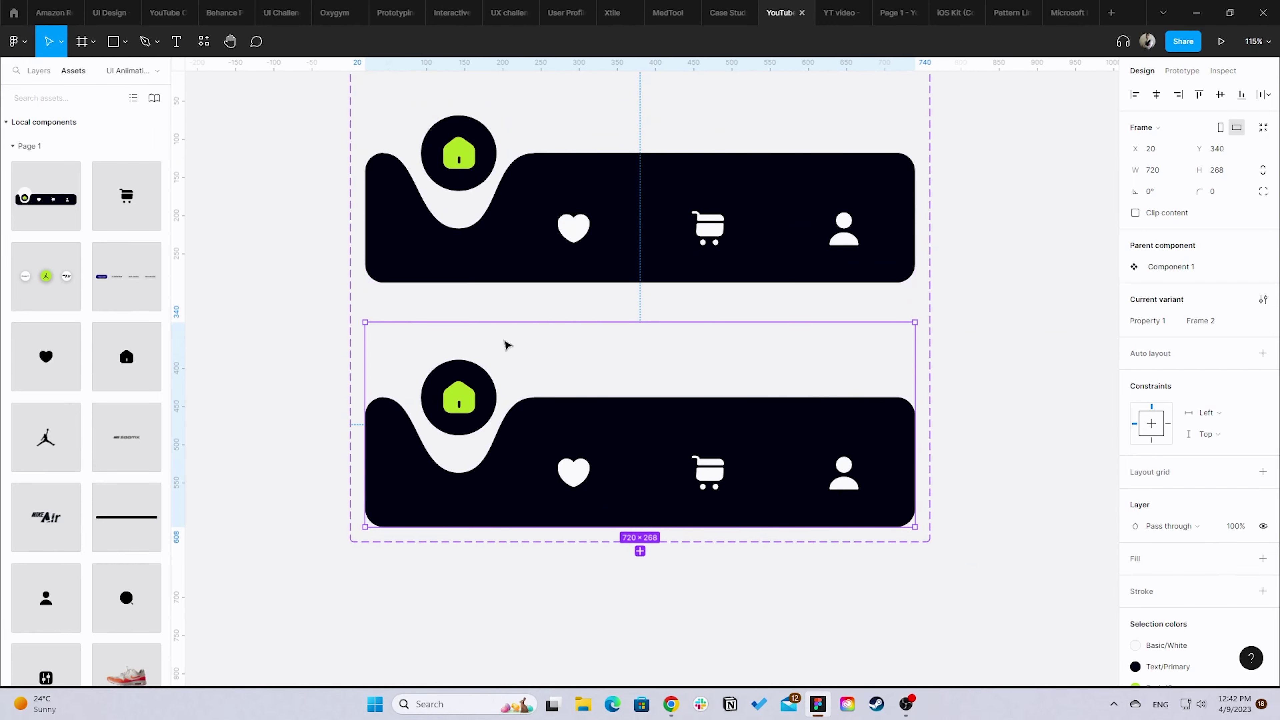
double_click(473, 429)
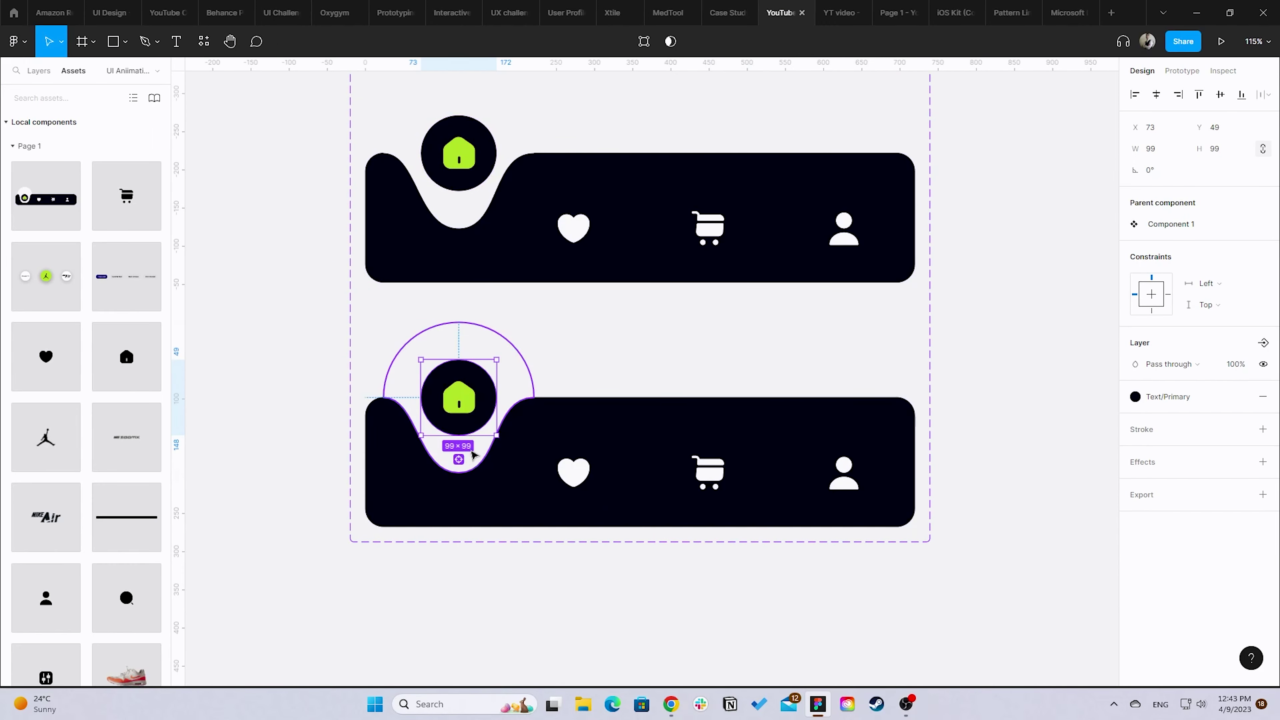
shift+click(474, 467)
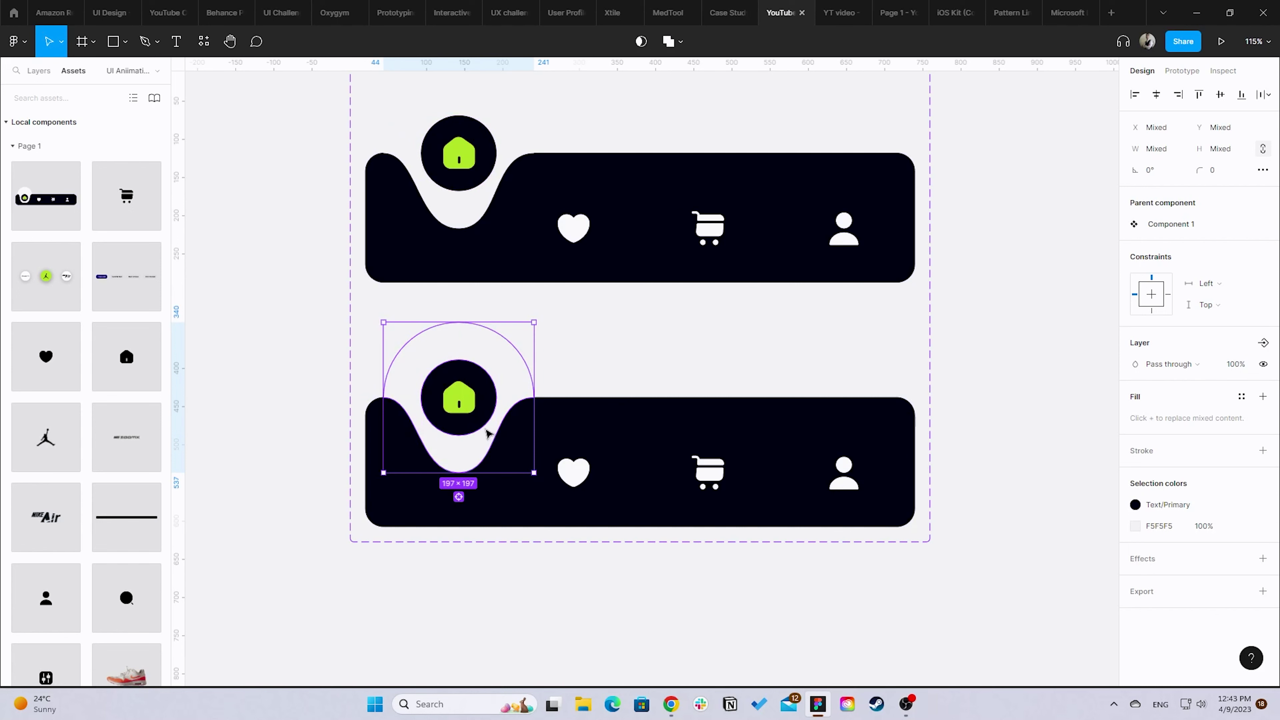
right_click(469, 455)
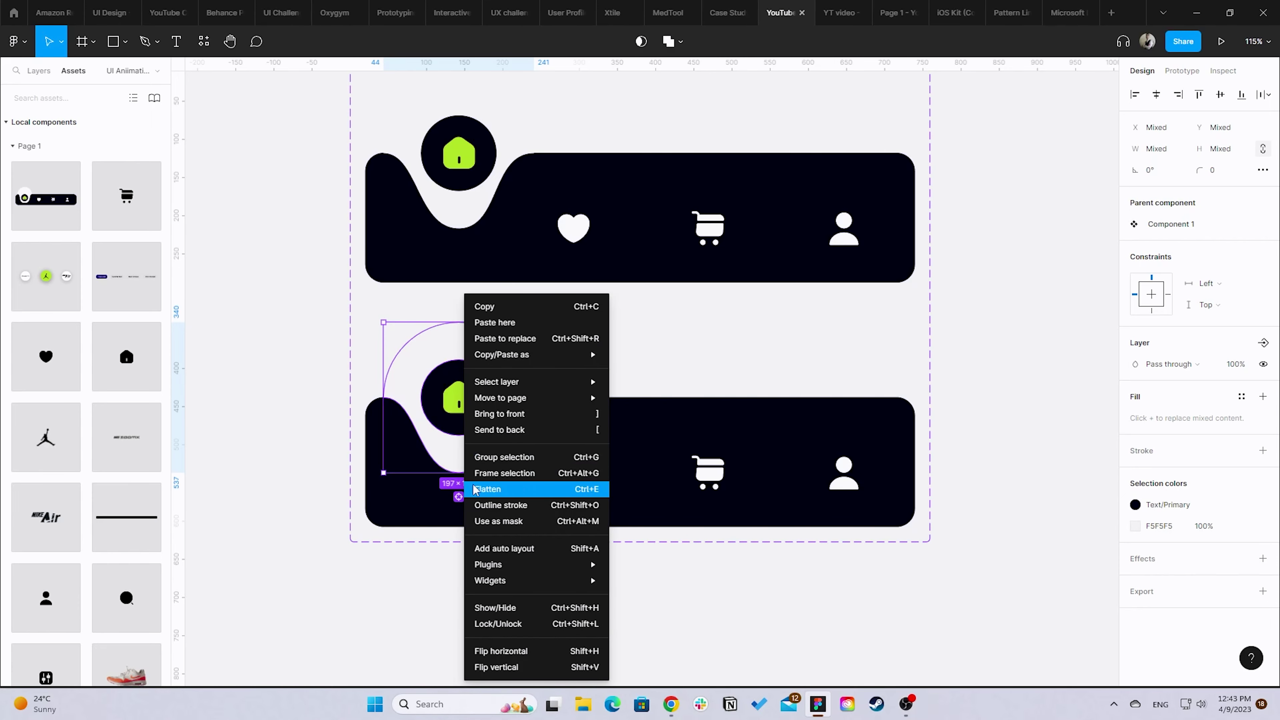
click(504, 457)
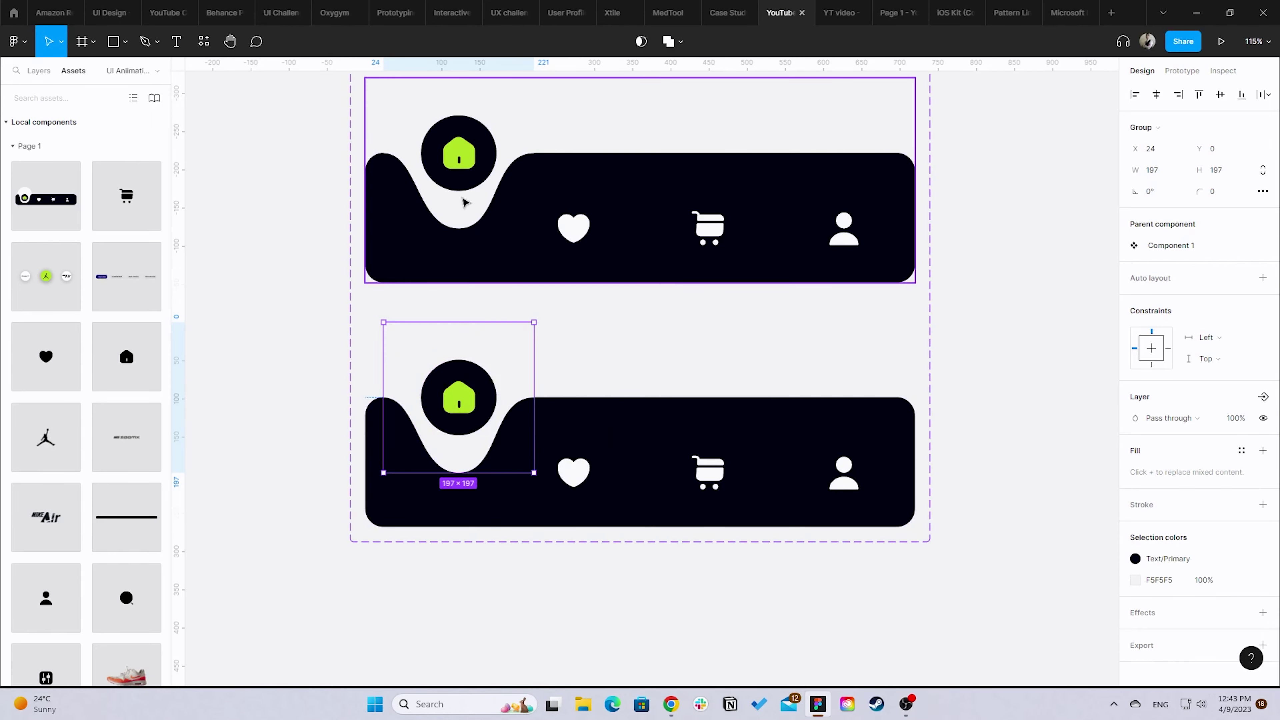
- Group the top variant's home circle with its curved cutout
click(471, 192)
click(474, 181)
click(476, 221)
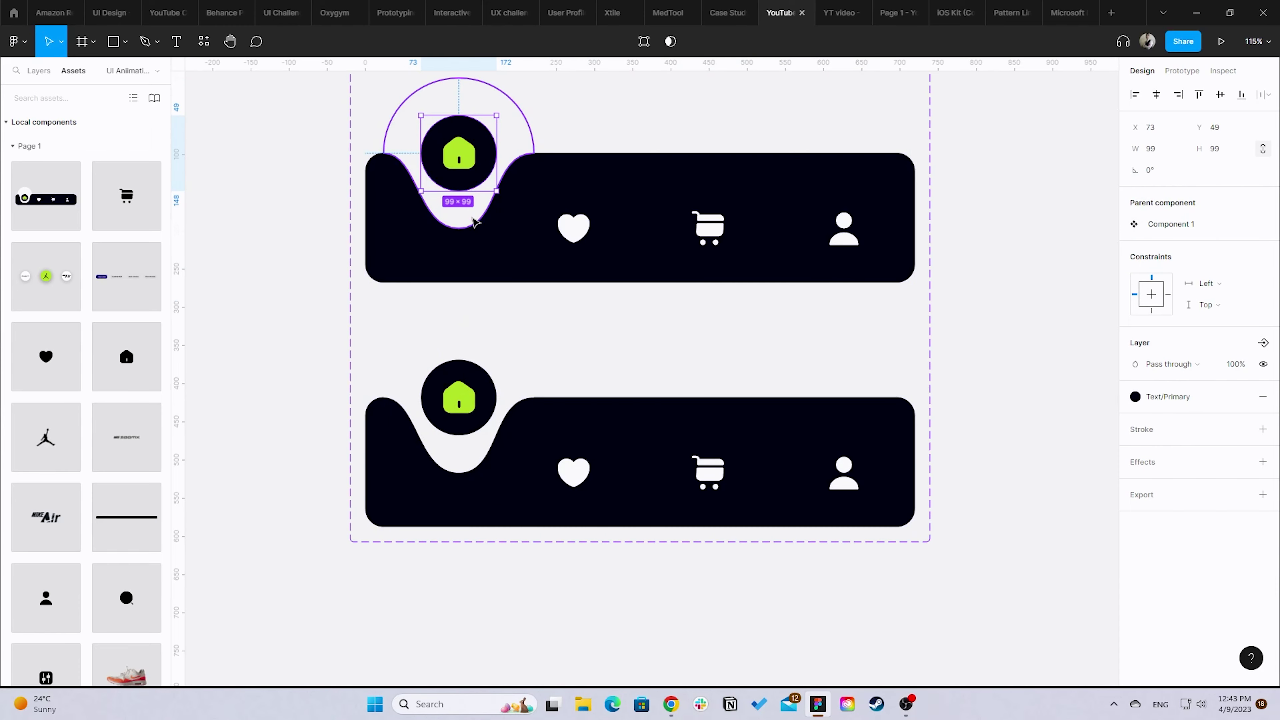
right_click(464, 207)
key(Escape)
shift+click(464, 187)
right_click(464, 192)
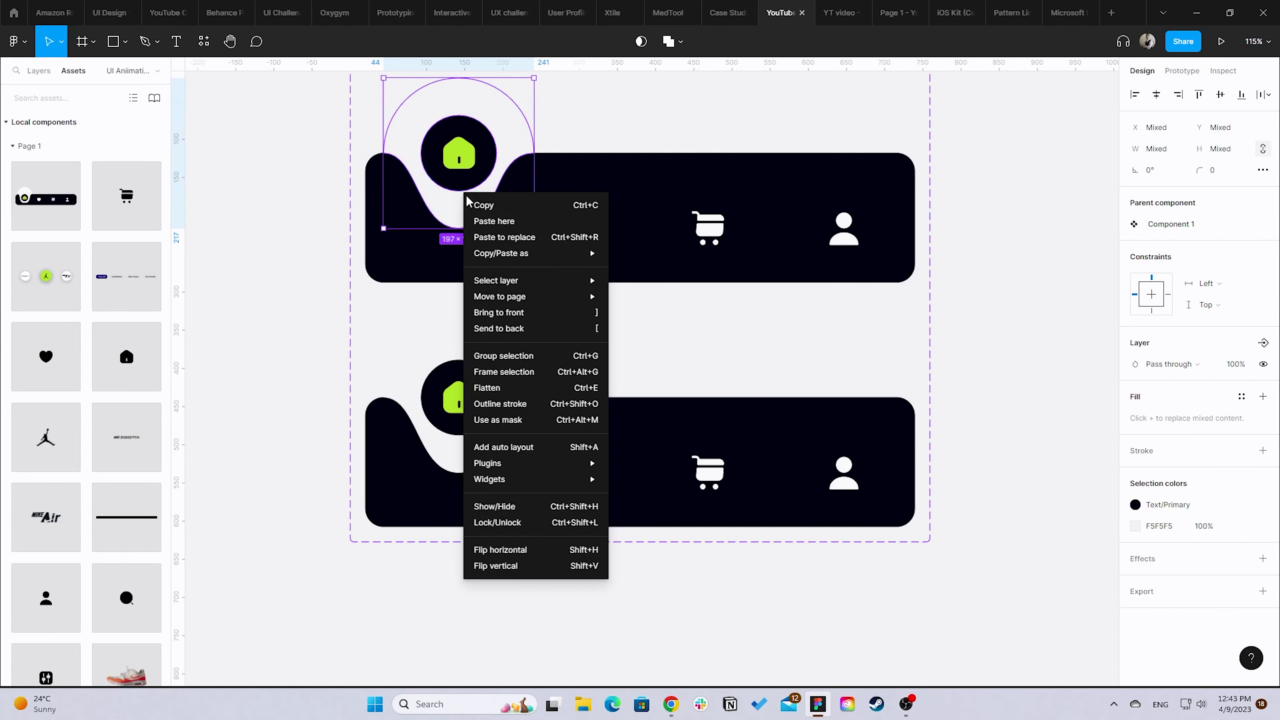
click(504, 355)
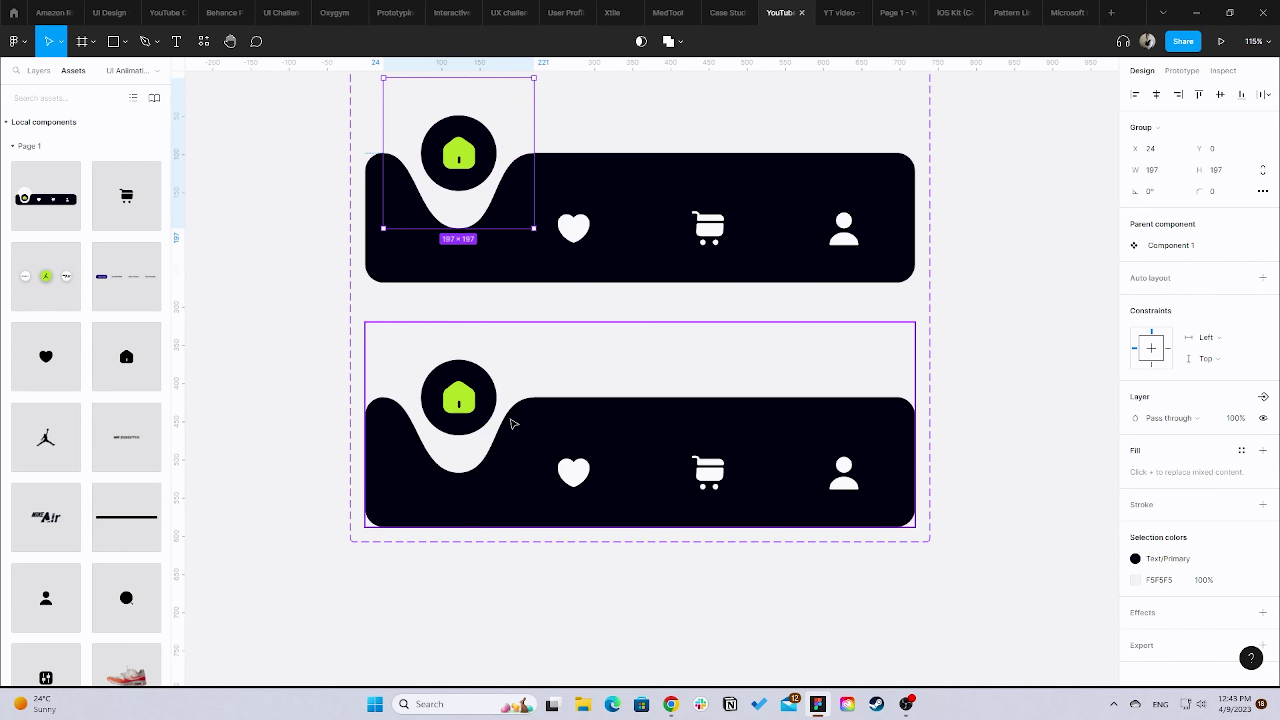
- In the second variant, lower the home icon into the bar and slide the notch group toward the heart
click(479, 442)
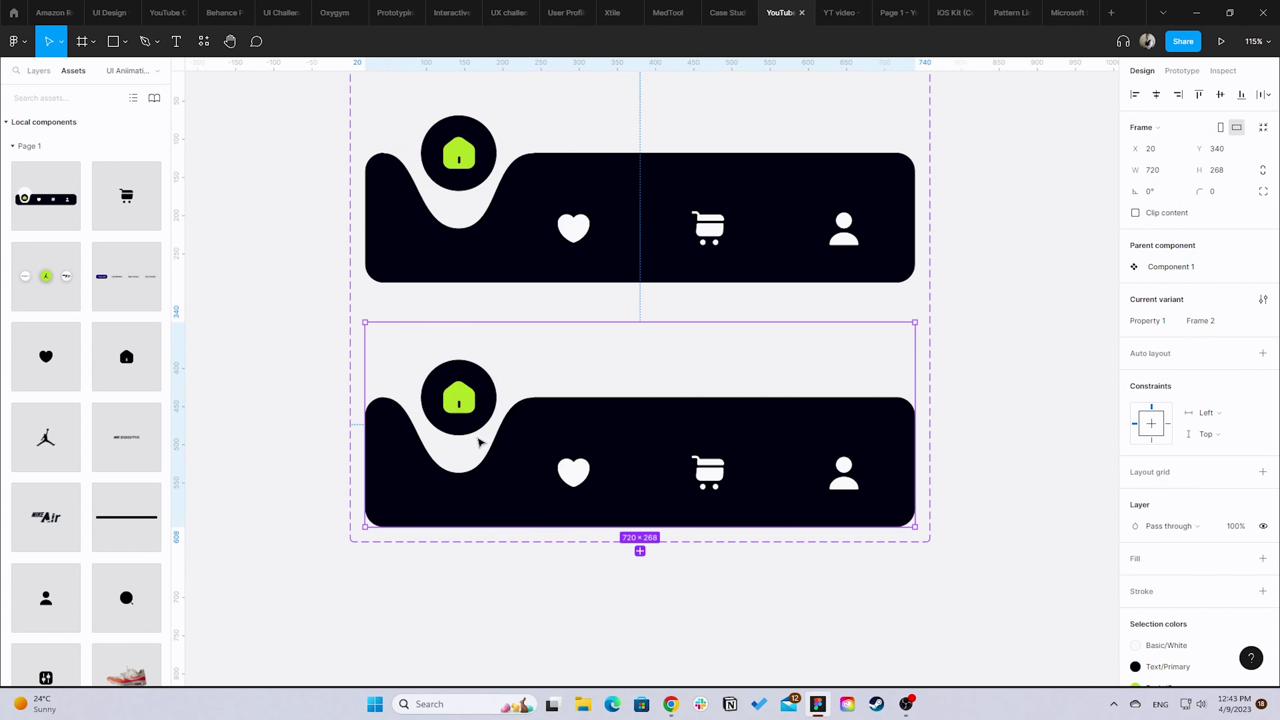
click(477, 449)
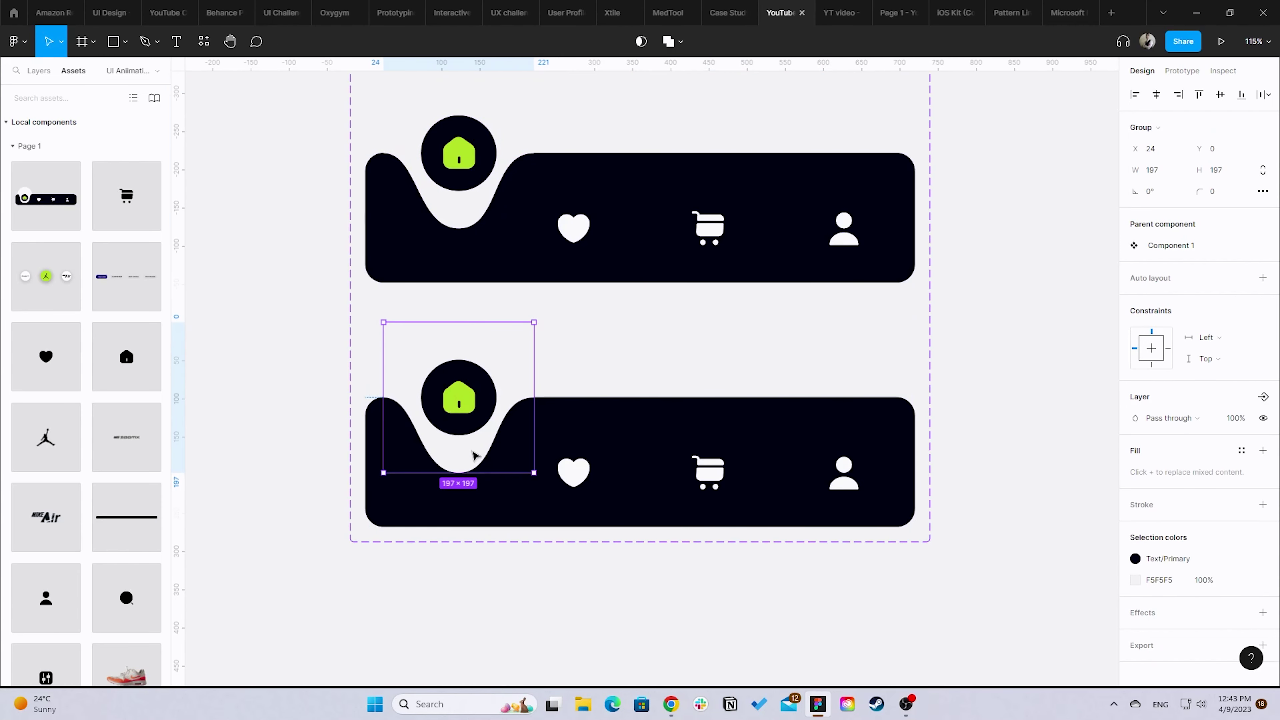
click(466, 405)
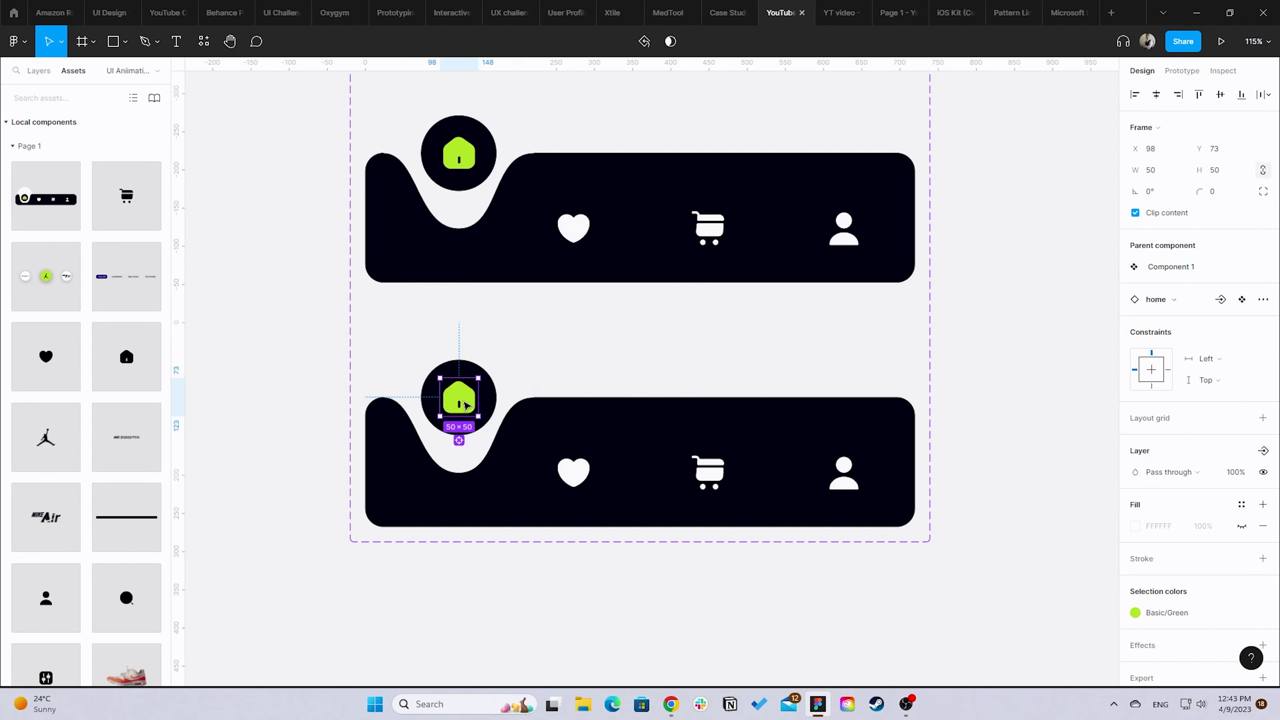
key(shift+Down)
key(shift+Down)
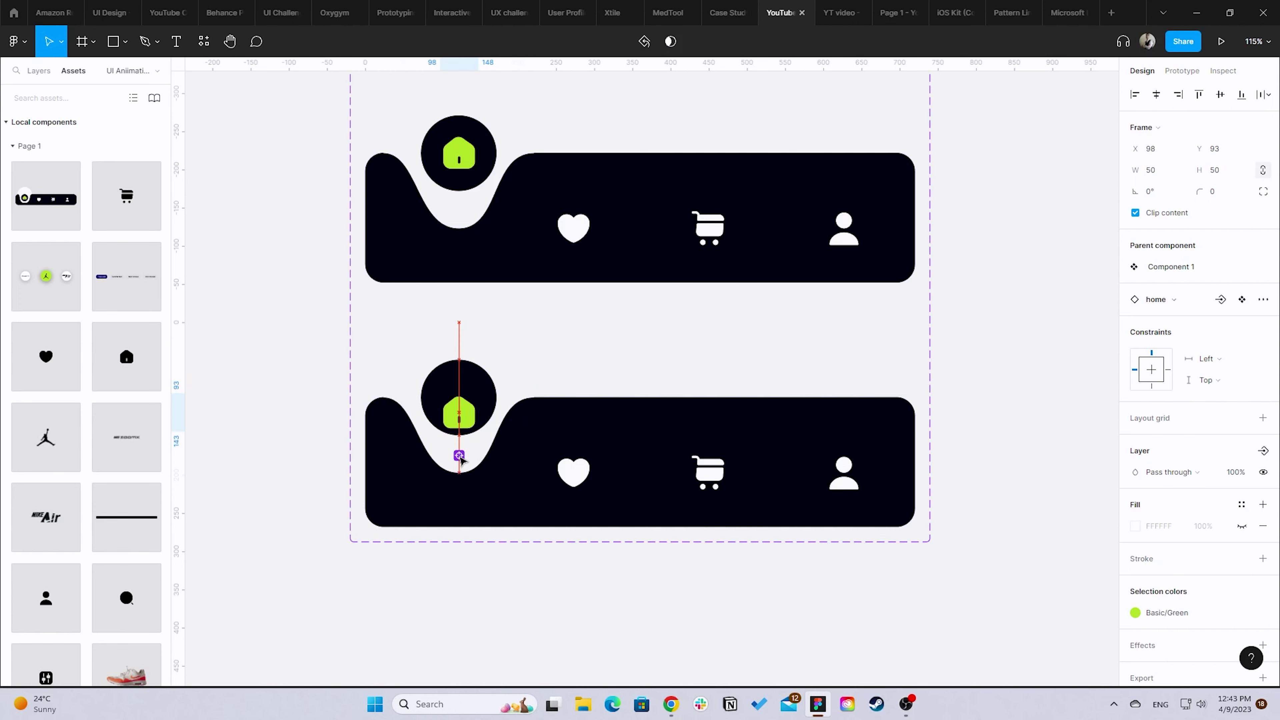
key(shift+Down)
key(shift+Down)
key(shift+Down)
key(shift+Down)
key(shift+Down)
key(shift+Down)
key(shift+Down)
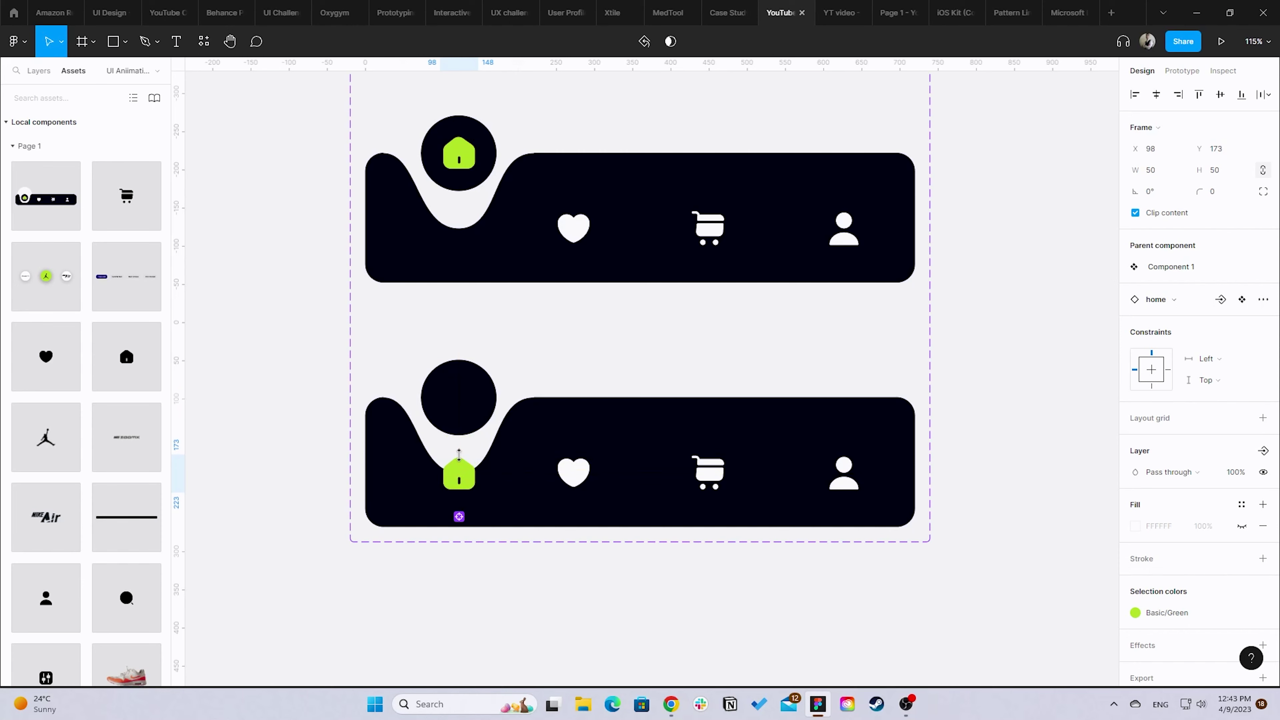
click(465, 447)
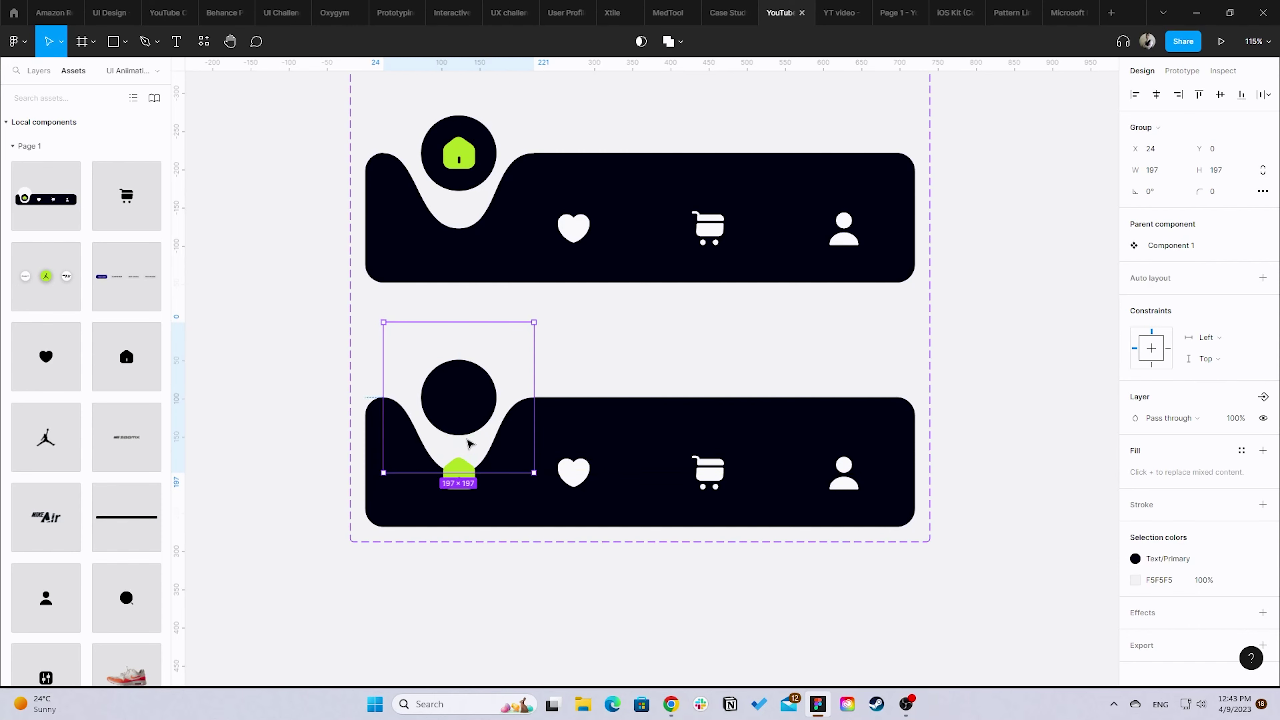
key(shift+Right)
key(shift+Right)
key(shift+Right)
key(shift+Right)
key(shift+Right)
key(shift+Right)
key(shift+Right)
key(shift+Right)
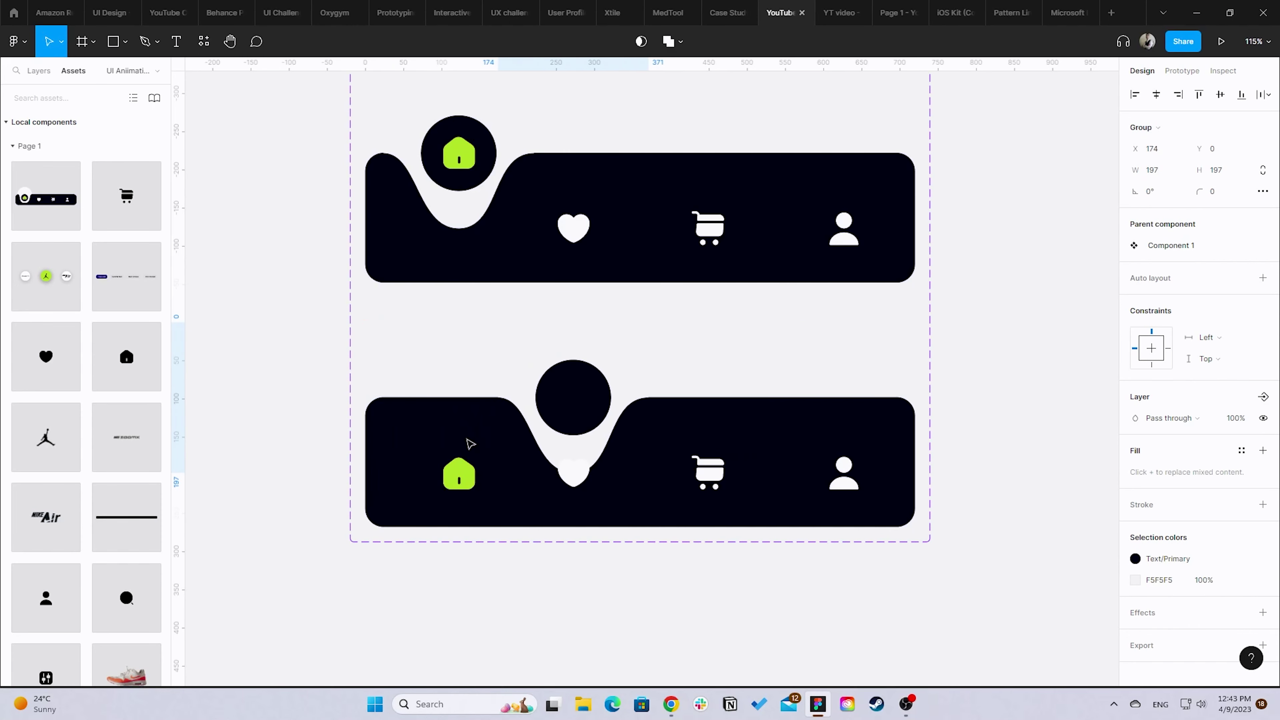
key(Right)
key(Right)
key(Right)
key(Right)
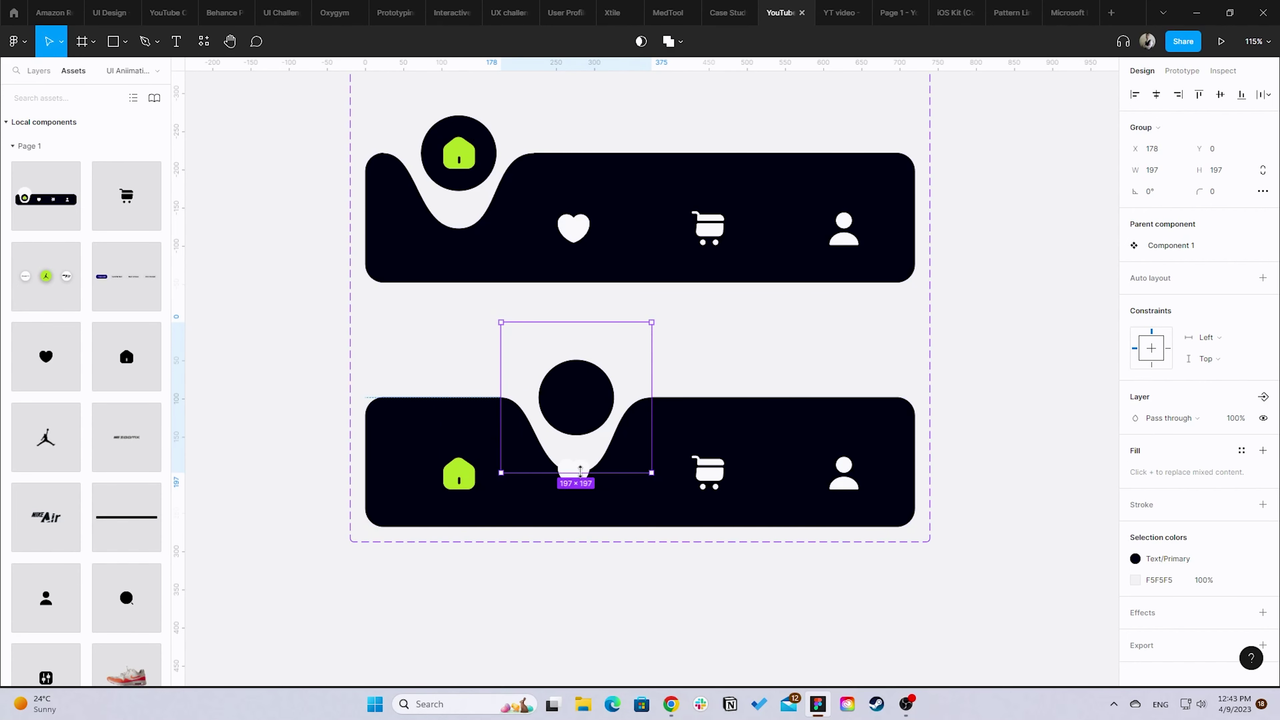
- Raise the heart into the circle and nudge the notch and heart into alignment
double_click(583, 485)
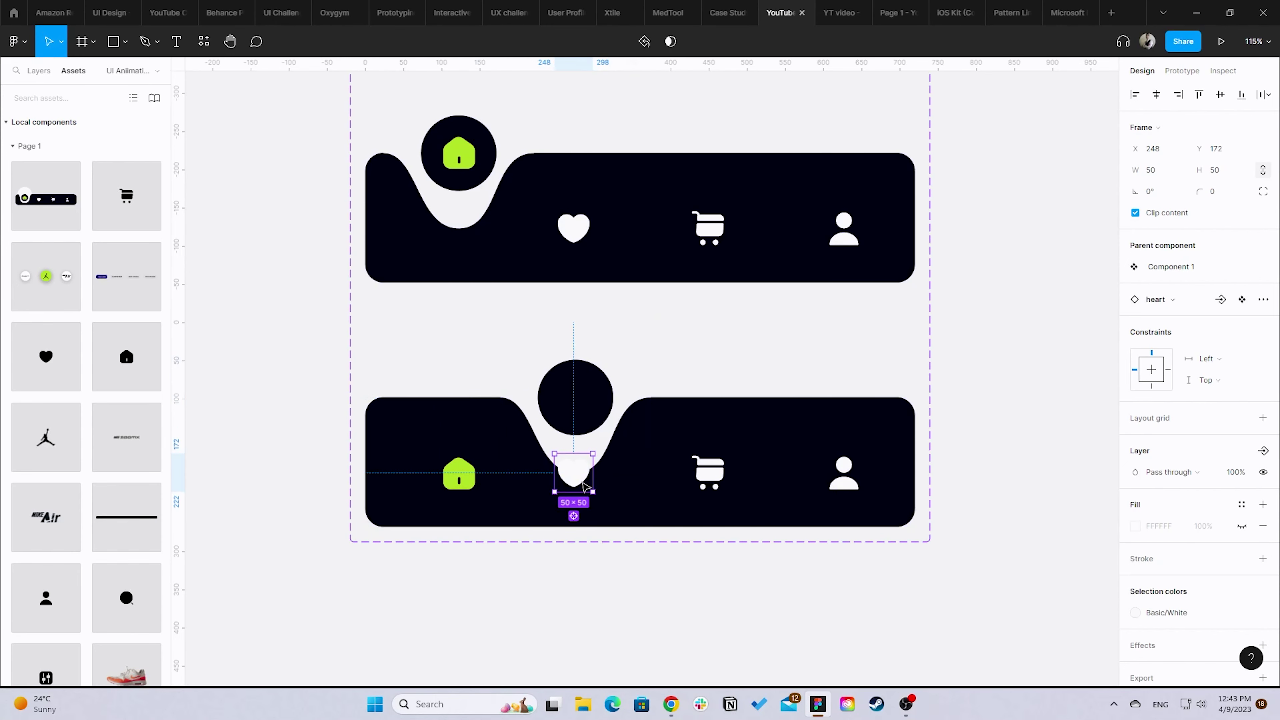
key(shift+Up)
key(shift+Up)
key(shift+Up)
key(shift+Up)
key(shift+Up)
key(shift+Up)
key(shift+Up)
key(shift+Up)
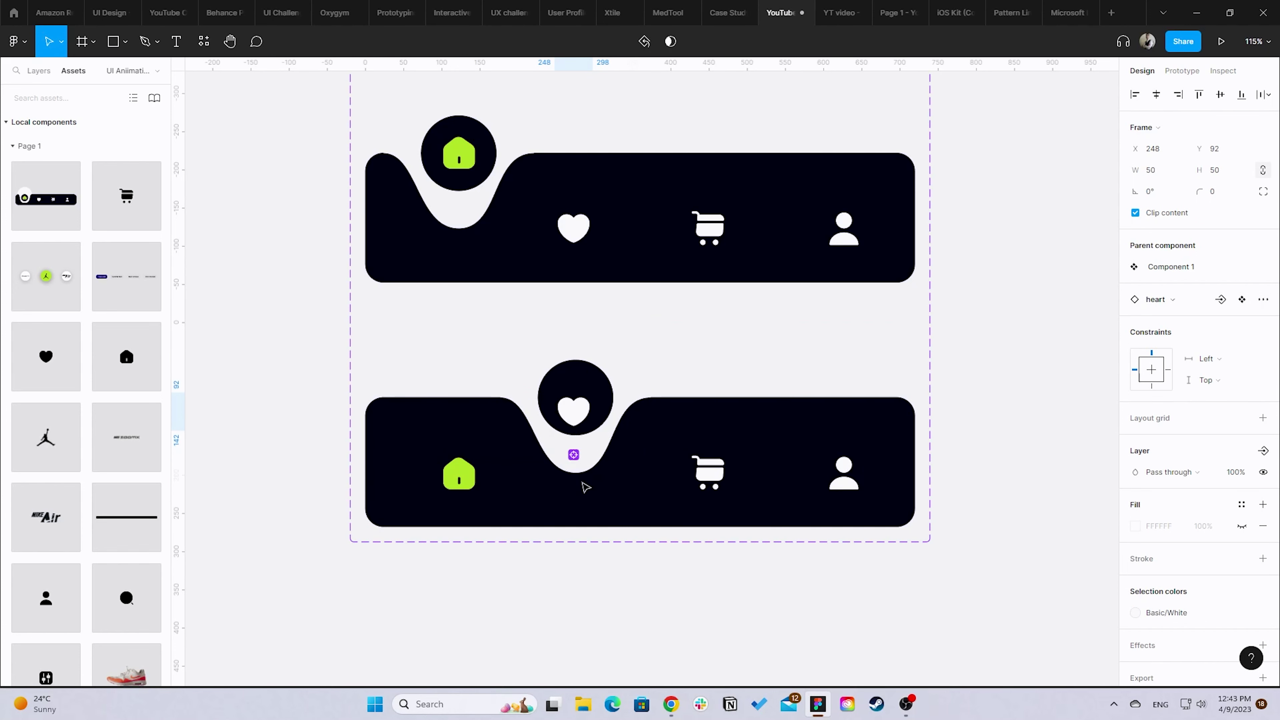
key(shift+Up)
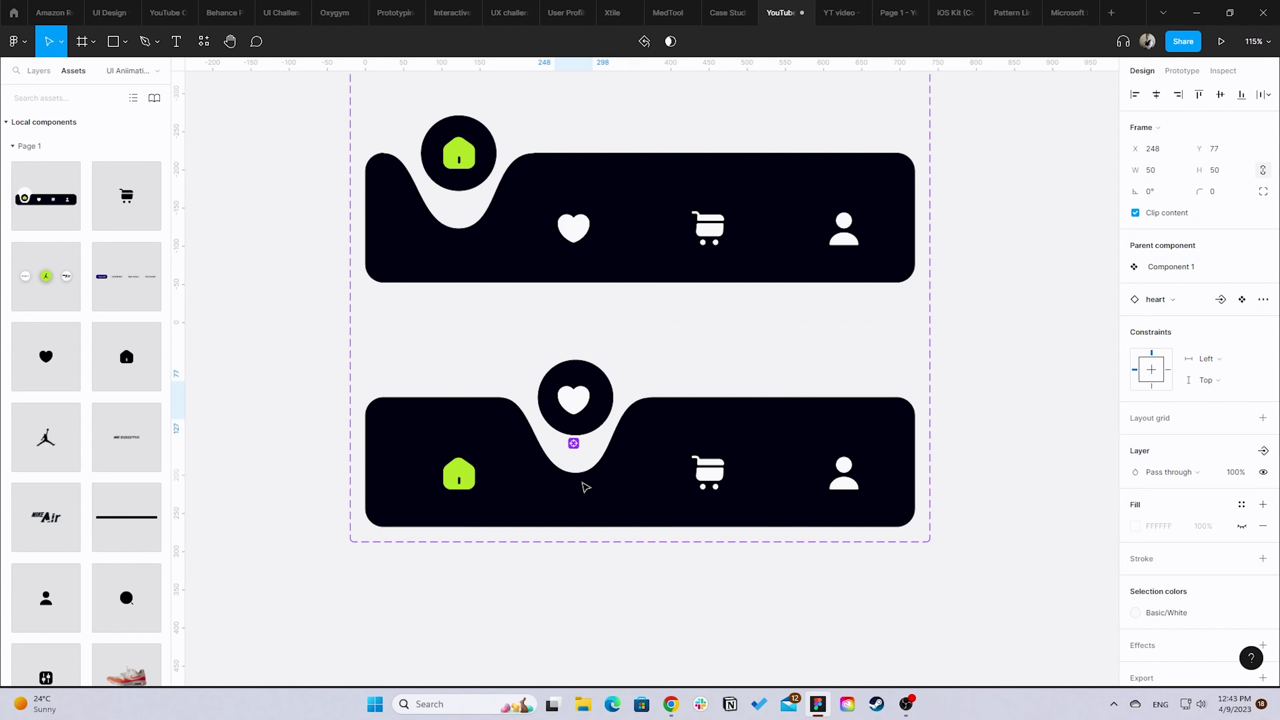
click(589, 473)
key(Left)
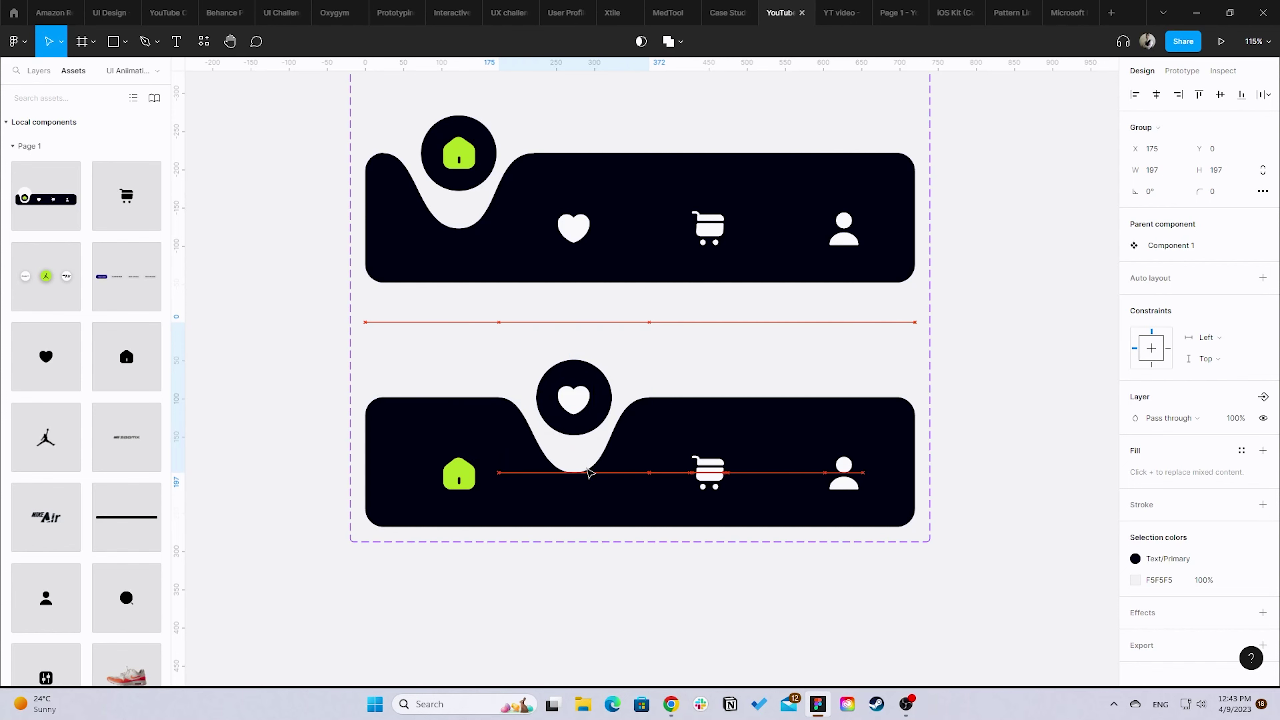
key(Left)
key(Left)
double_click(575, 386)
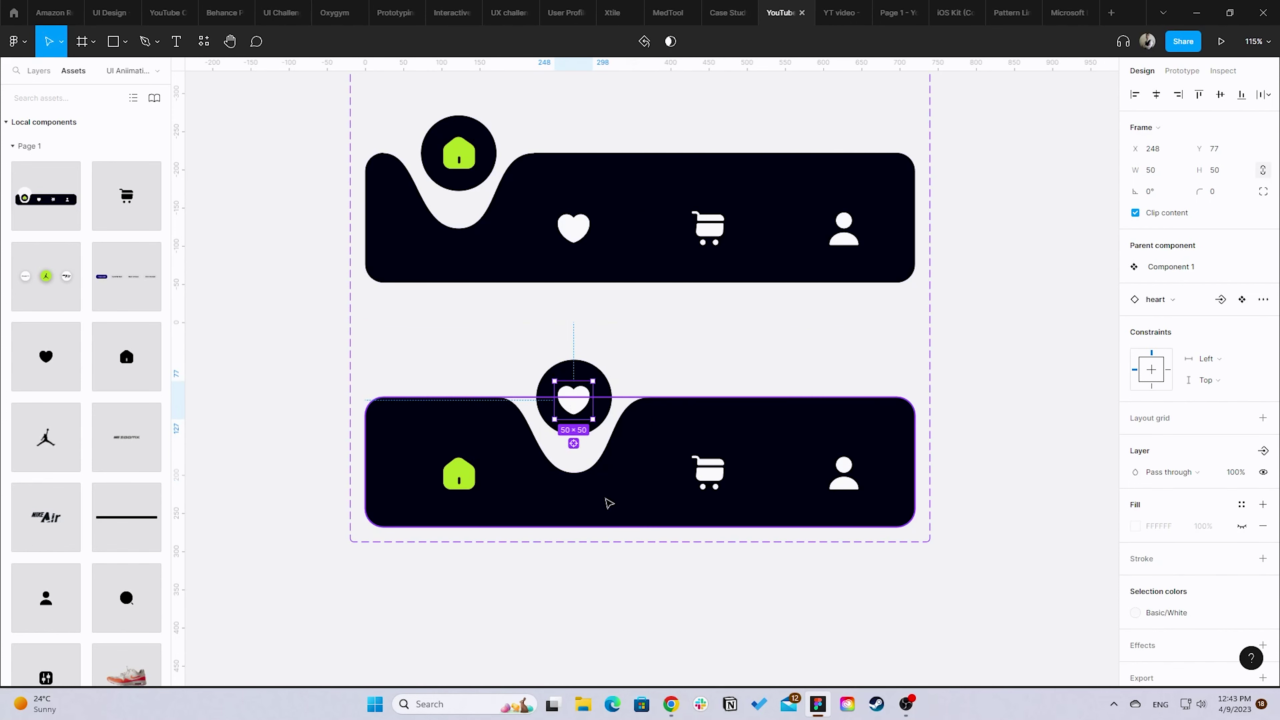
key(Right)
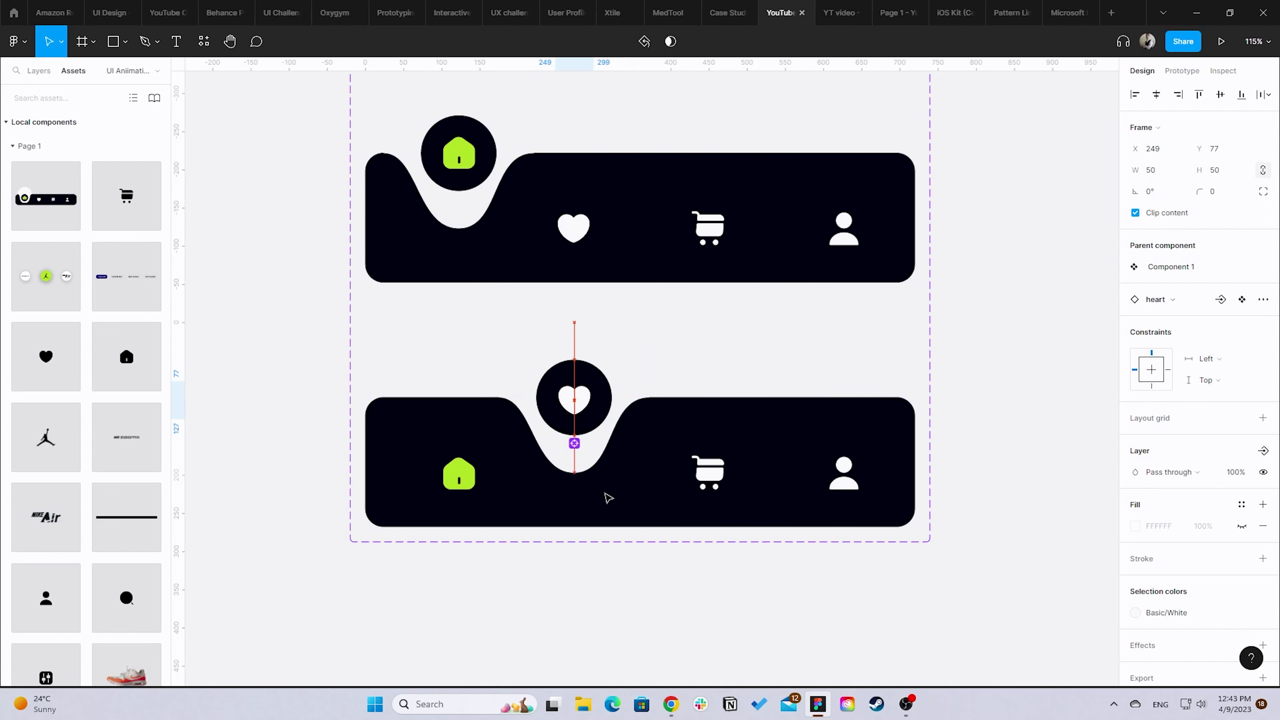
key(Up)
key(Up)
key(Up)
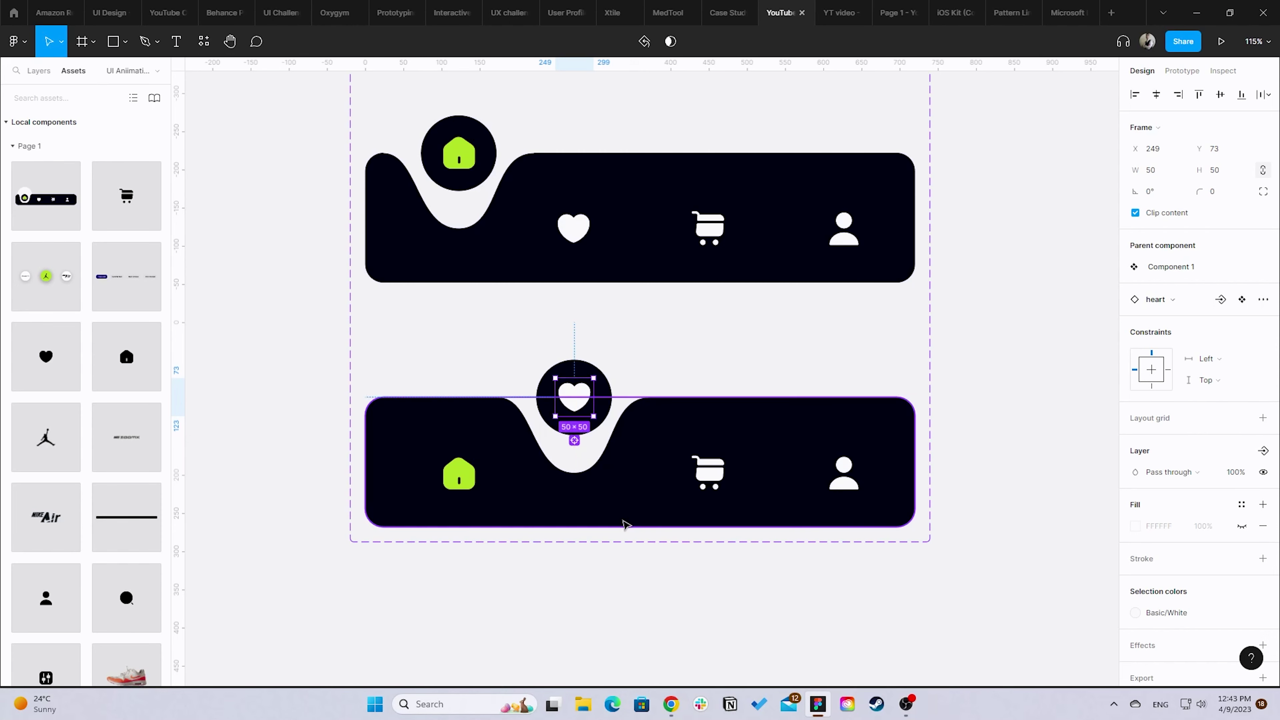
- Make the heart Basic/Green and the home icon Basic/White
scroll(1179, 603, down, 1)
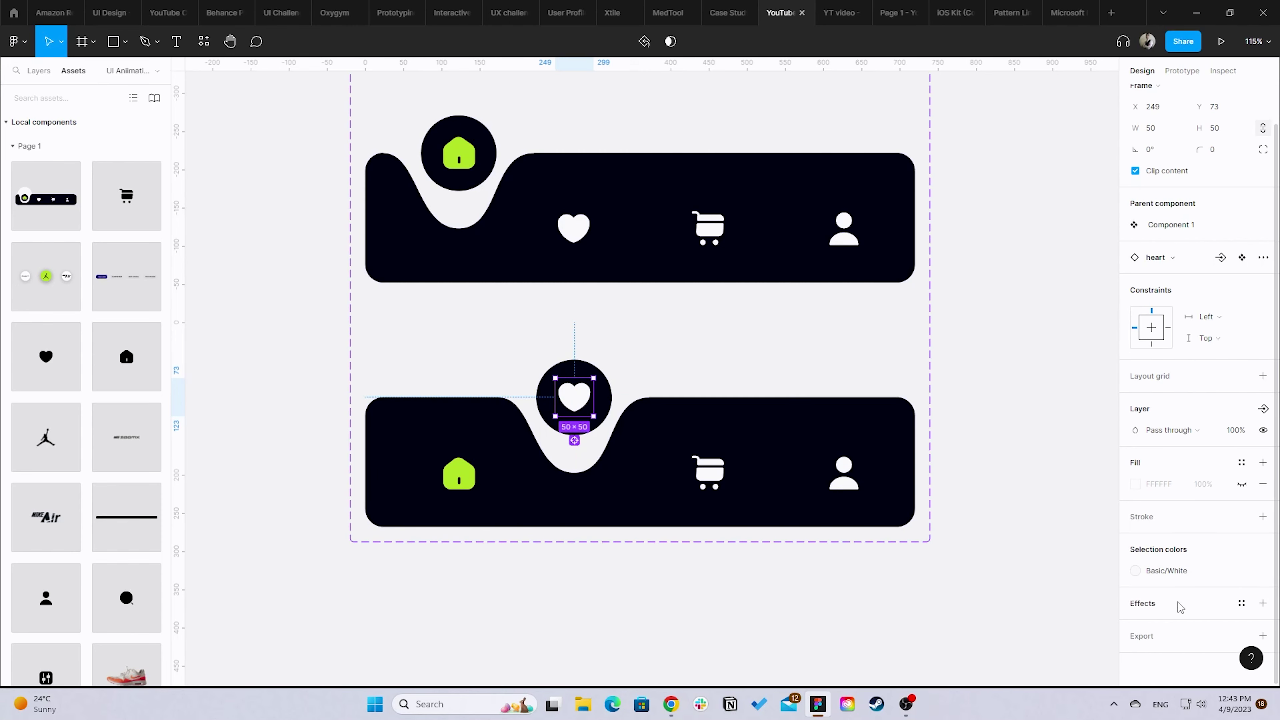
click(1197, 570)
click(1037, 573)
key(shift+Tab)
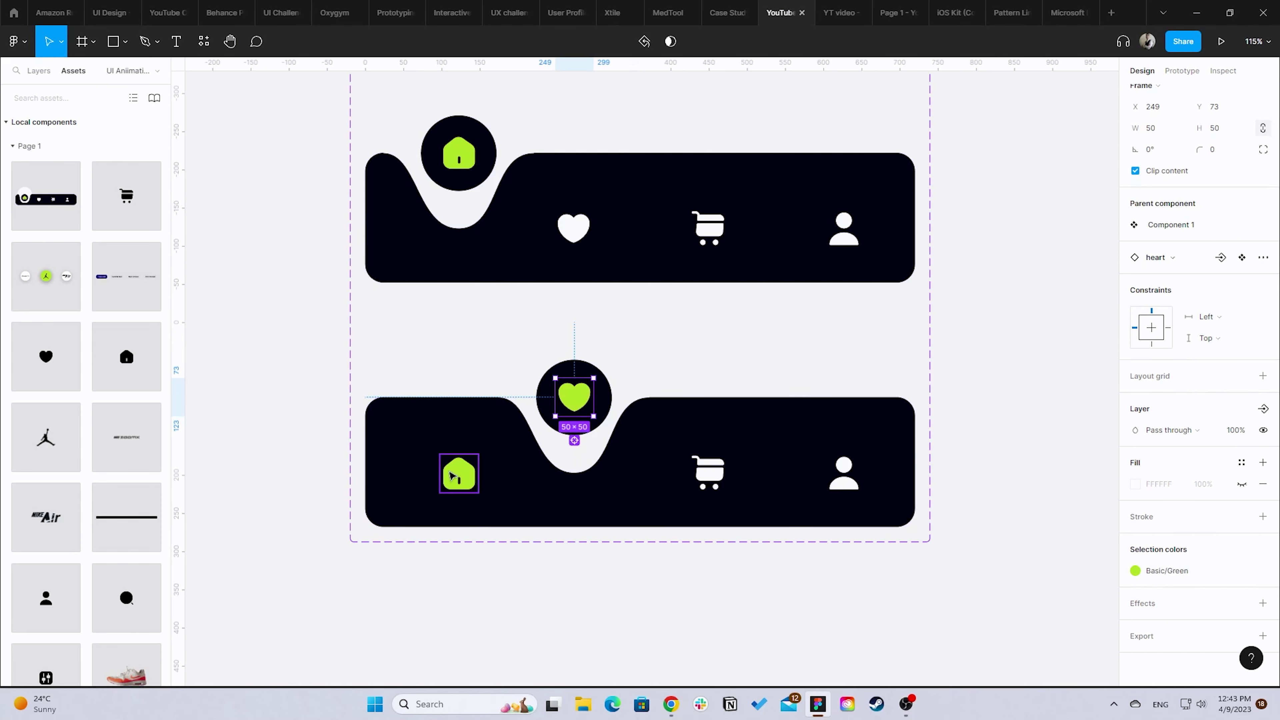
click(1136, 571)
click(1001, 575)
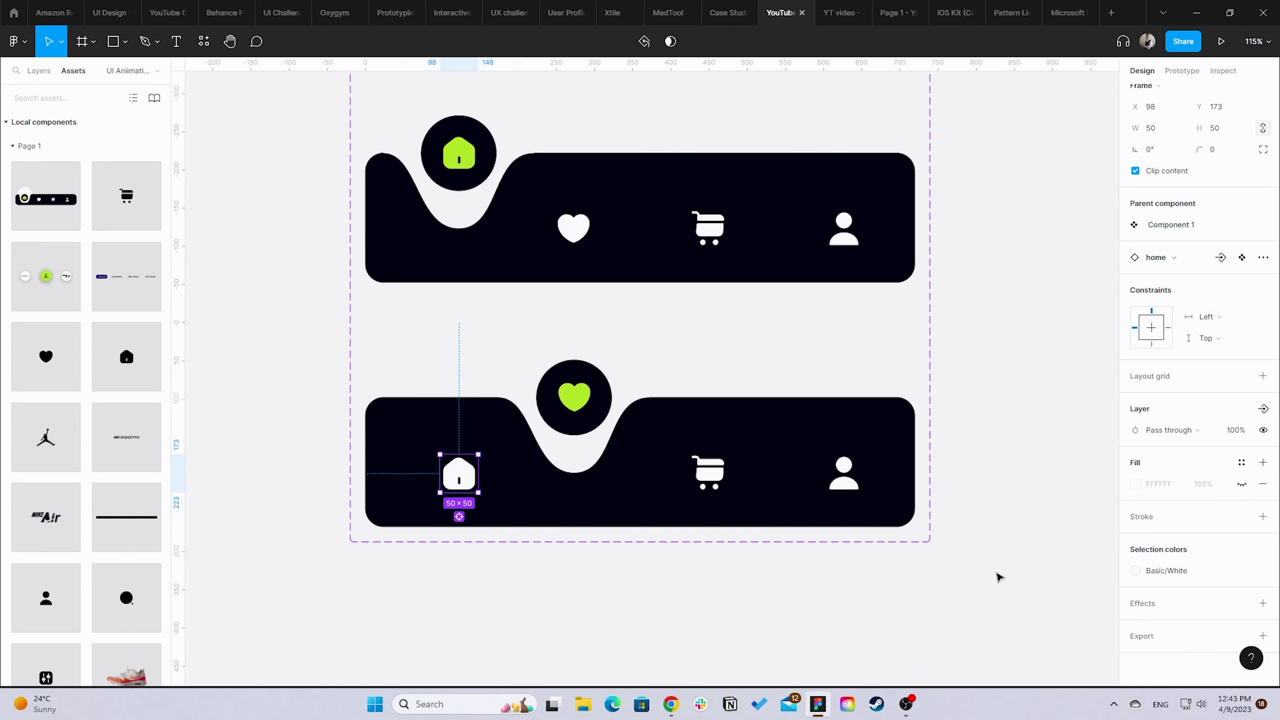
scroll(827, 593, down, 1)
click(821, 605)
scroll(756, 555, down, 3)
- Add a third variant, lower its heart into the bar and slide the notch toward the cart
click(623, 420)
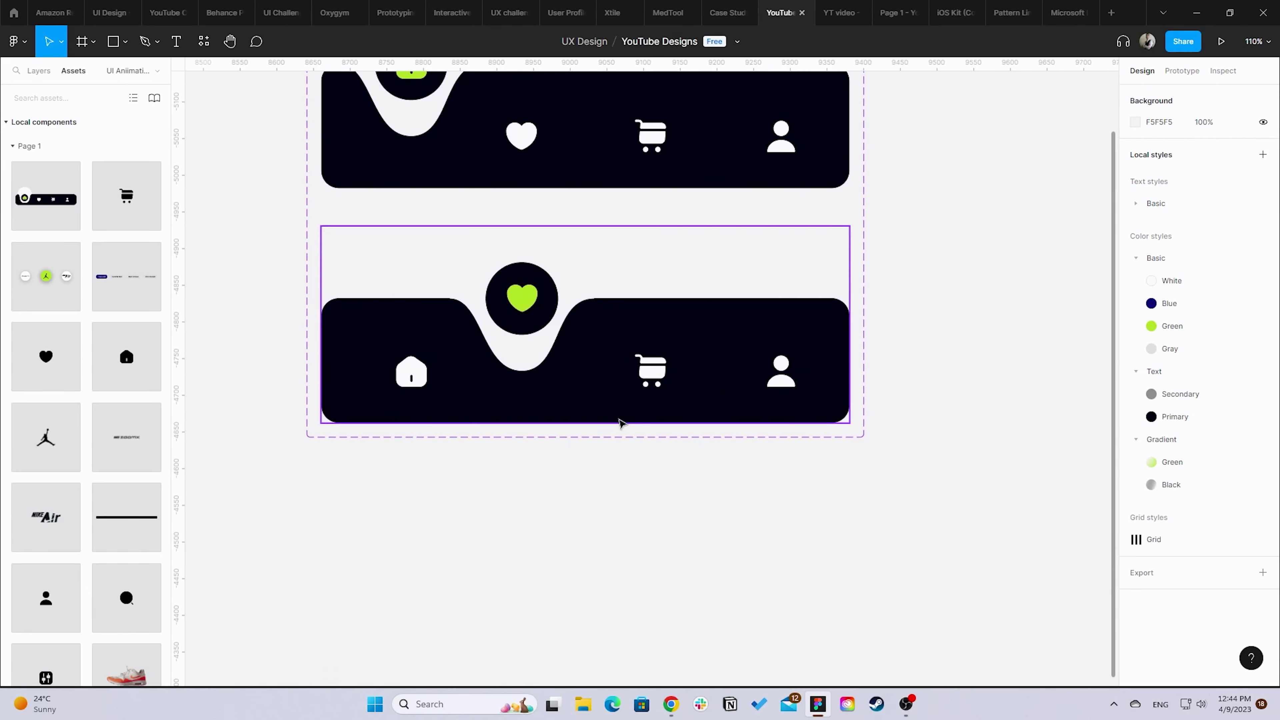
click(585, 448)
scroll(576, 512, down, 2)
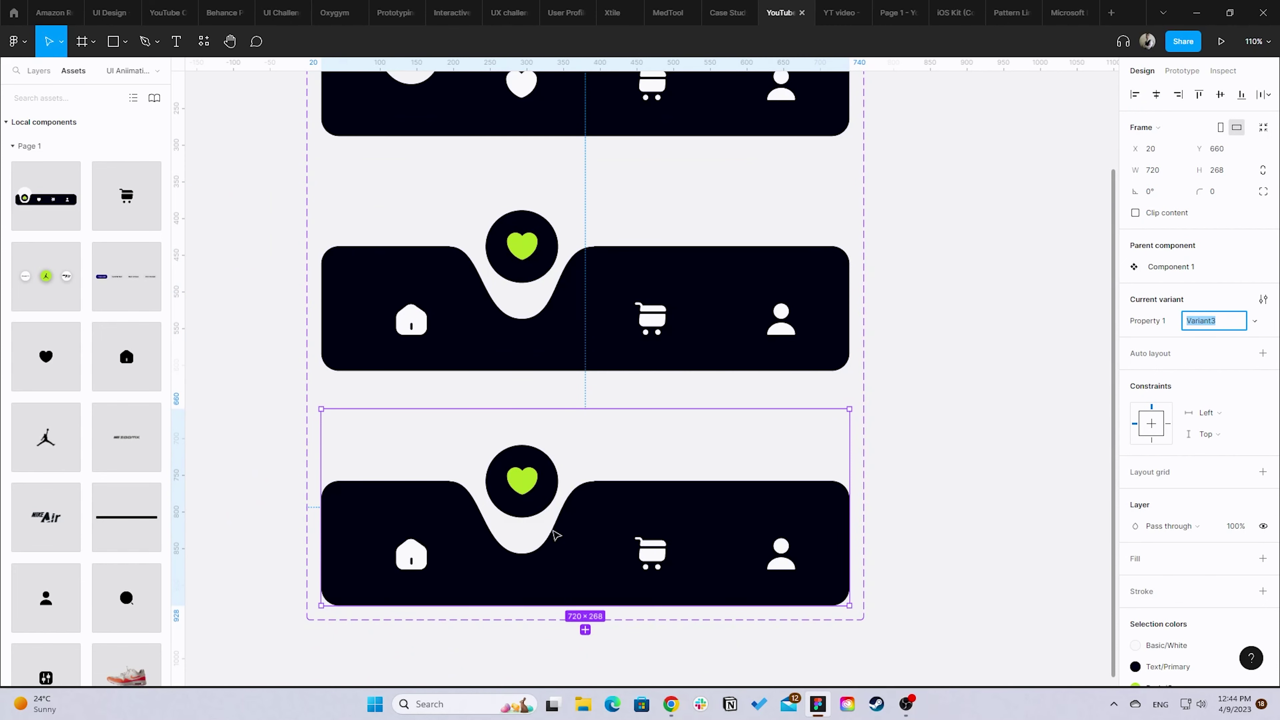
double_click(523, 487)
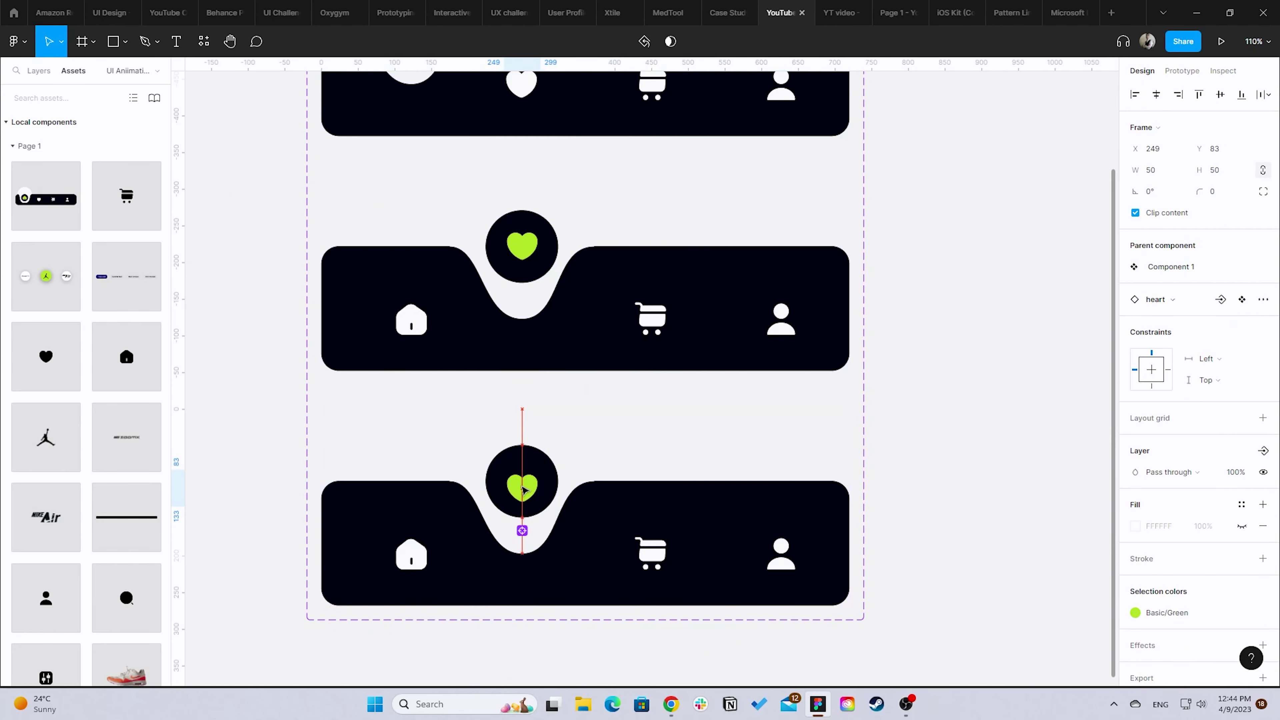
key(shift+Down)
key(shift+Down)
key(shift+Down)
key(shift+Down)
key(shift+Down)
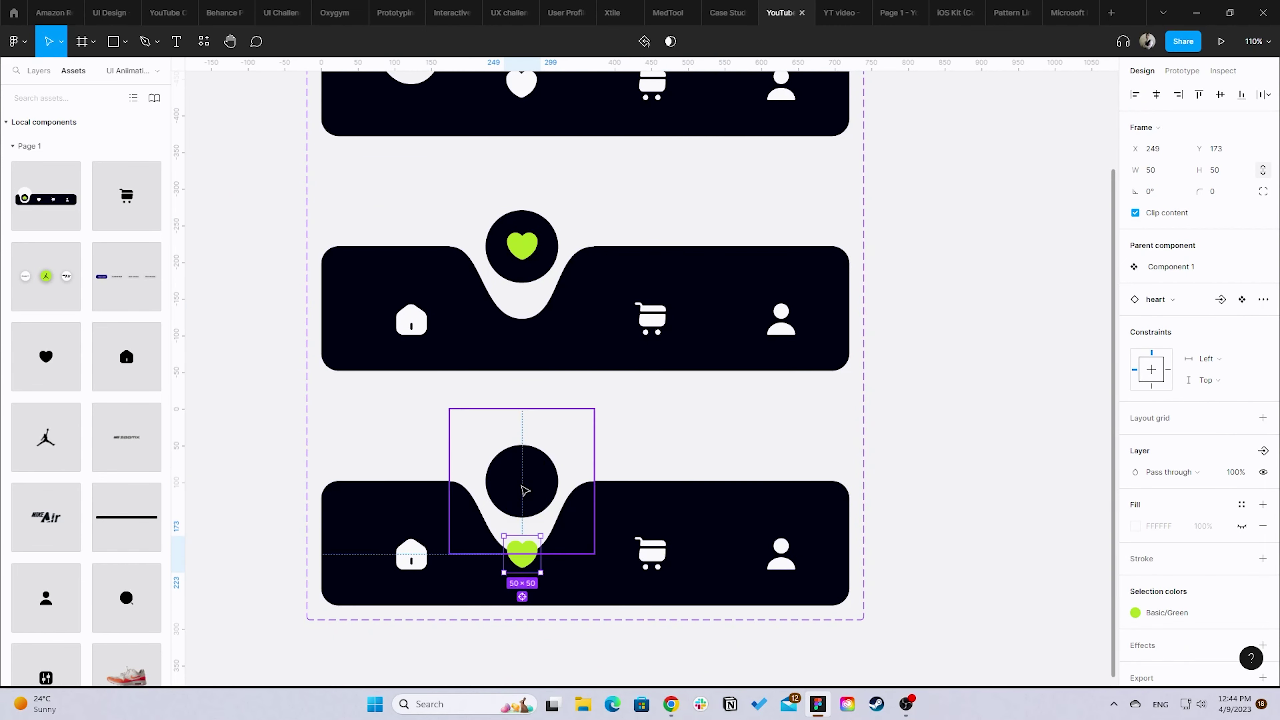
key(Tab)
key(shift+Right)
key(shift+Right)
key(shift+Right)
key(shift+Right)
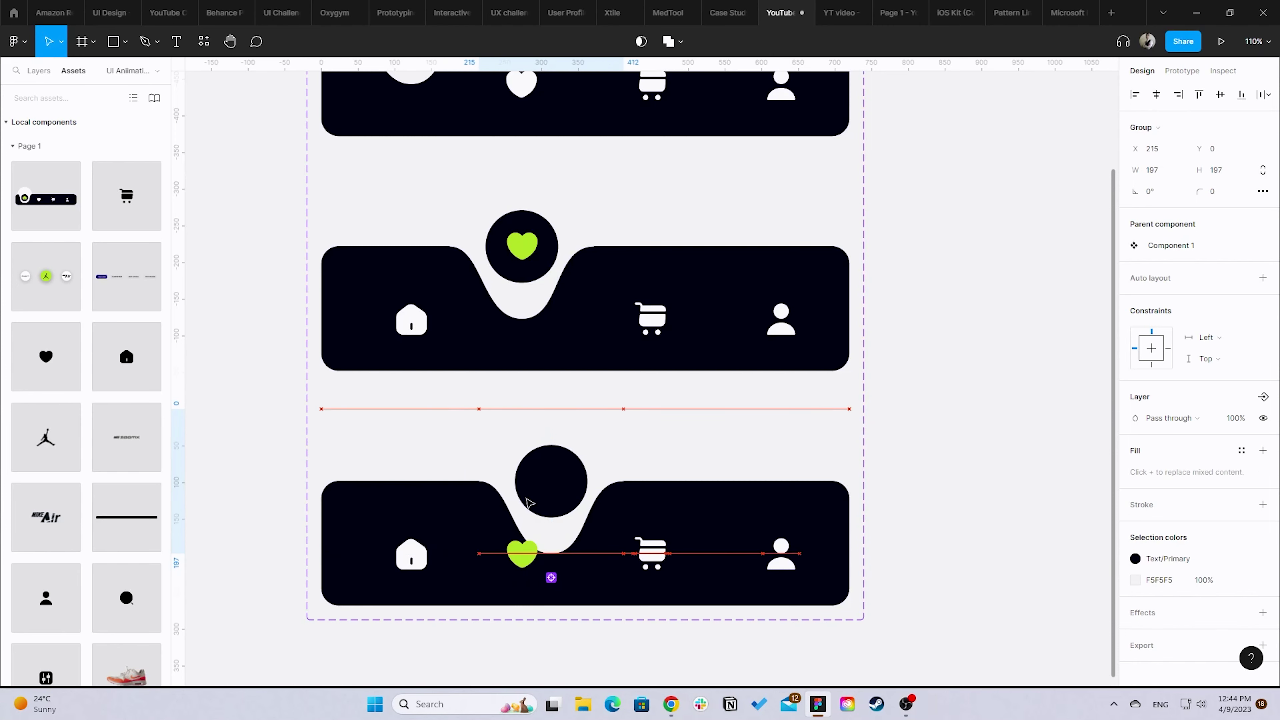
key(shift+Right)
key(shift+Right)
key(shift+Right)
key(Left)
key(Left)
key(Left)
key(Left)
key(Left)
key(Left)
key(Left)
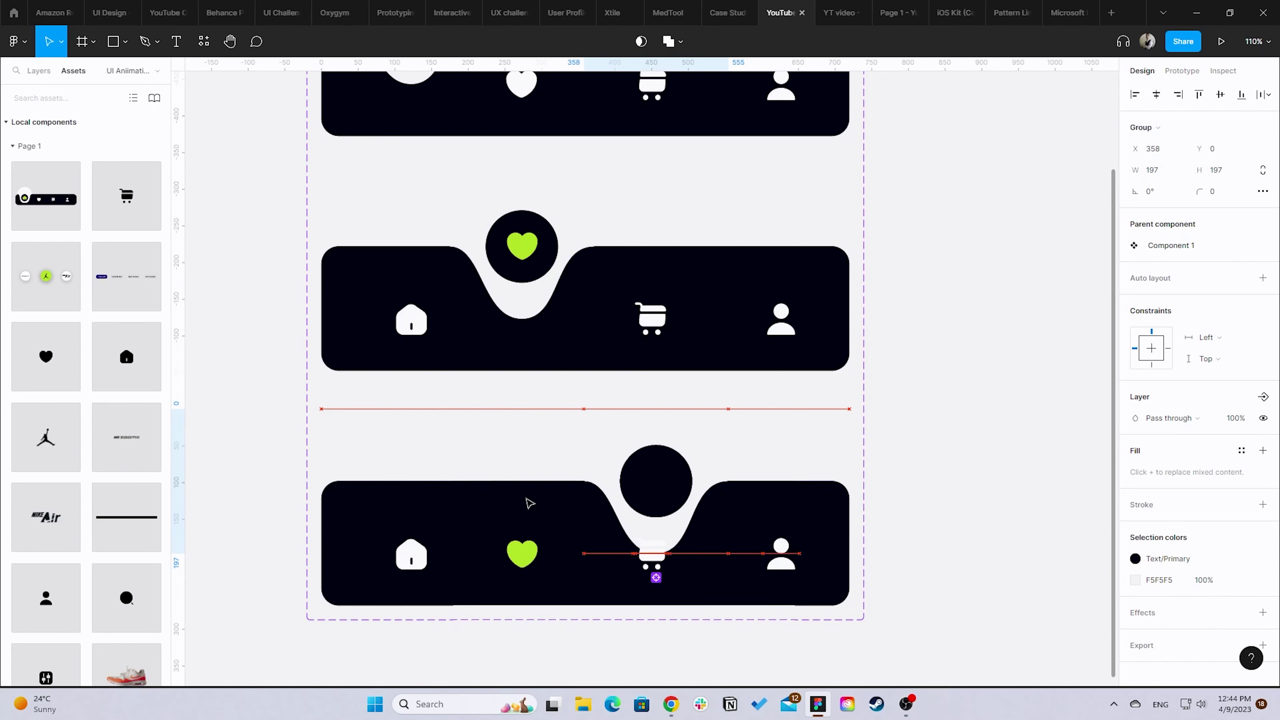
key(Left)
key(Left)
key(Left)
key(Left)
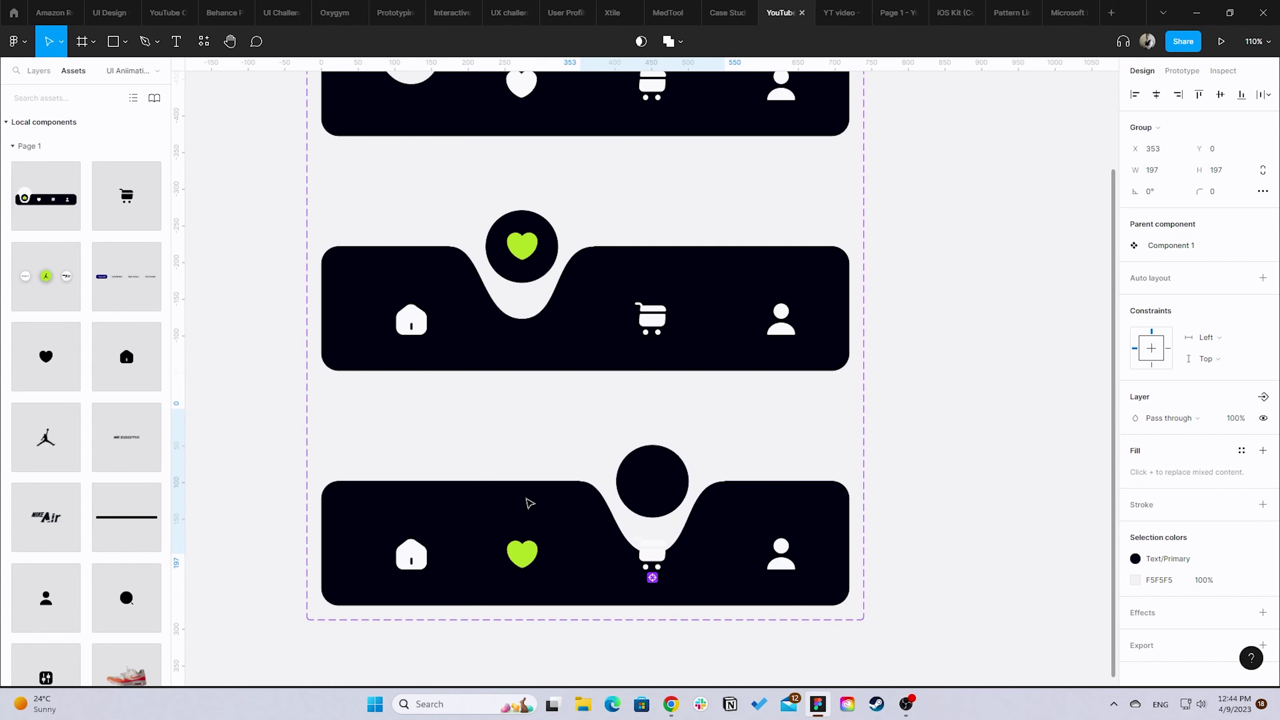
- Raise the cart into the circle and nudge the notch to center under it
click(652, 566)
key(shift+Up)
key(shift+Up)
key(shift+Up)
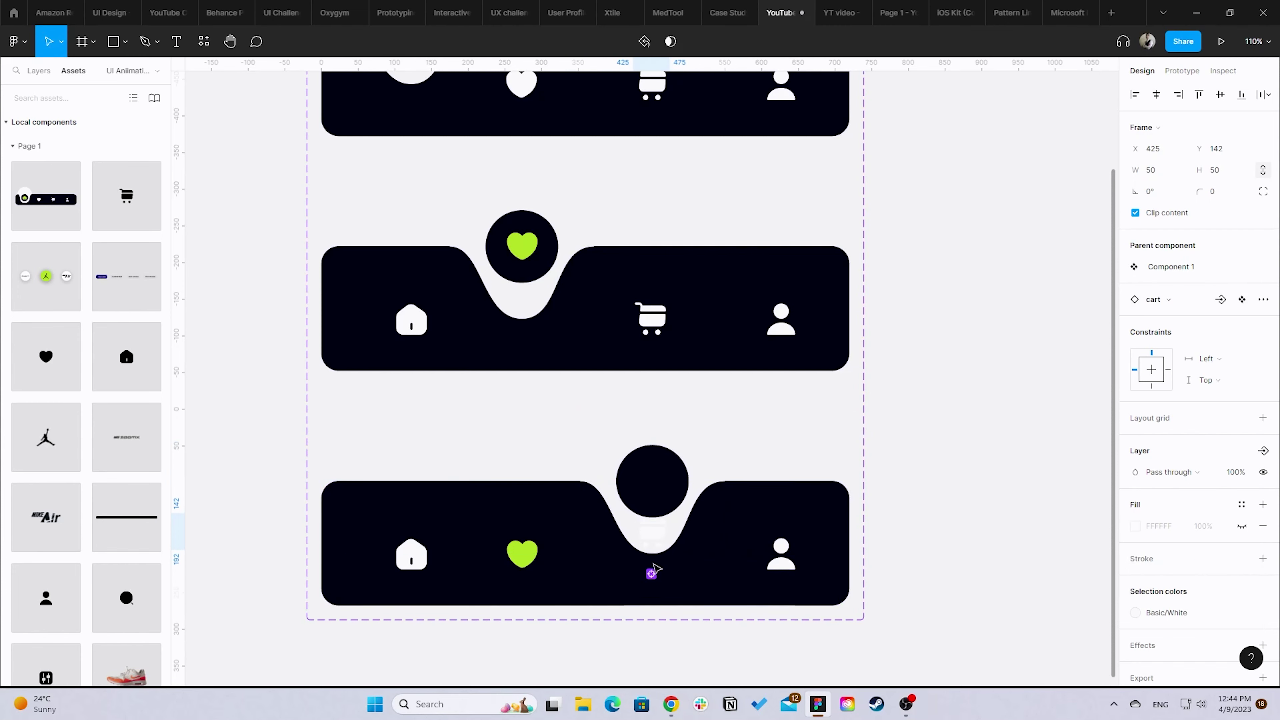
key(shift+Up)
key(shift+Up)
key(shift+Up)
key(Up)
key(Up)
key(Up)
key(Up)
key(Up)
key(Up)
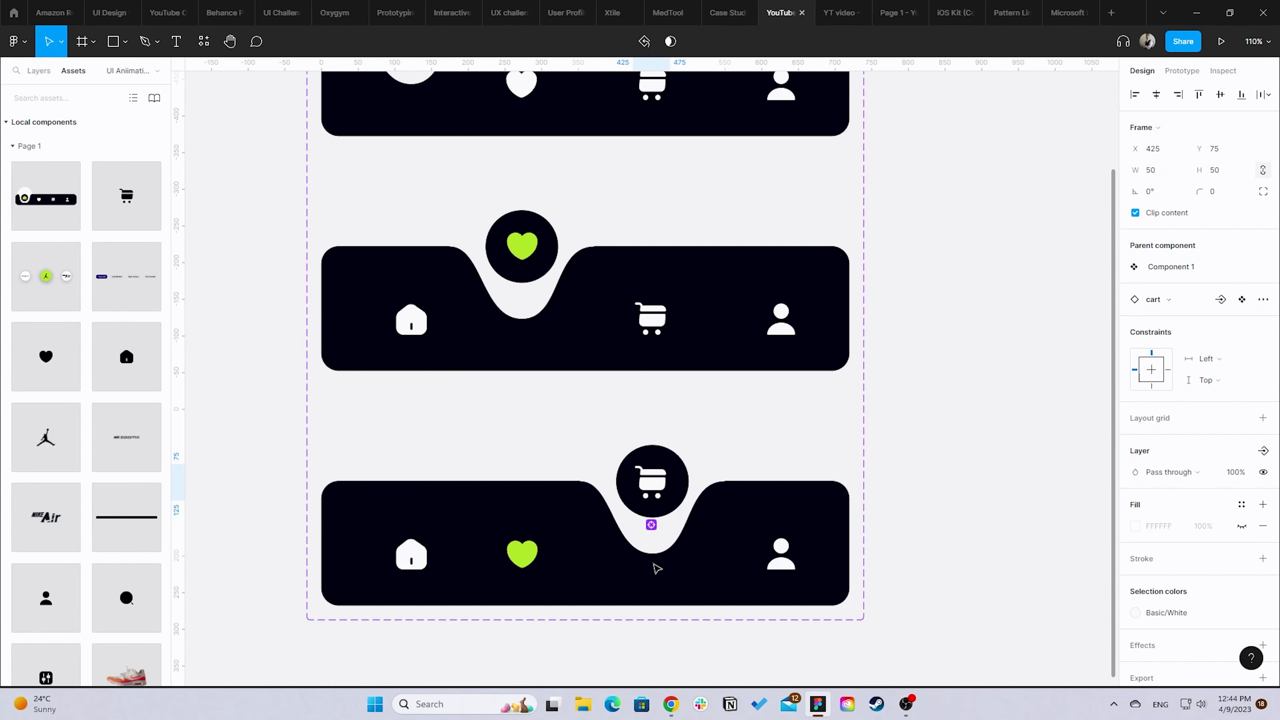
key(Up)
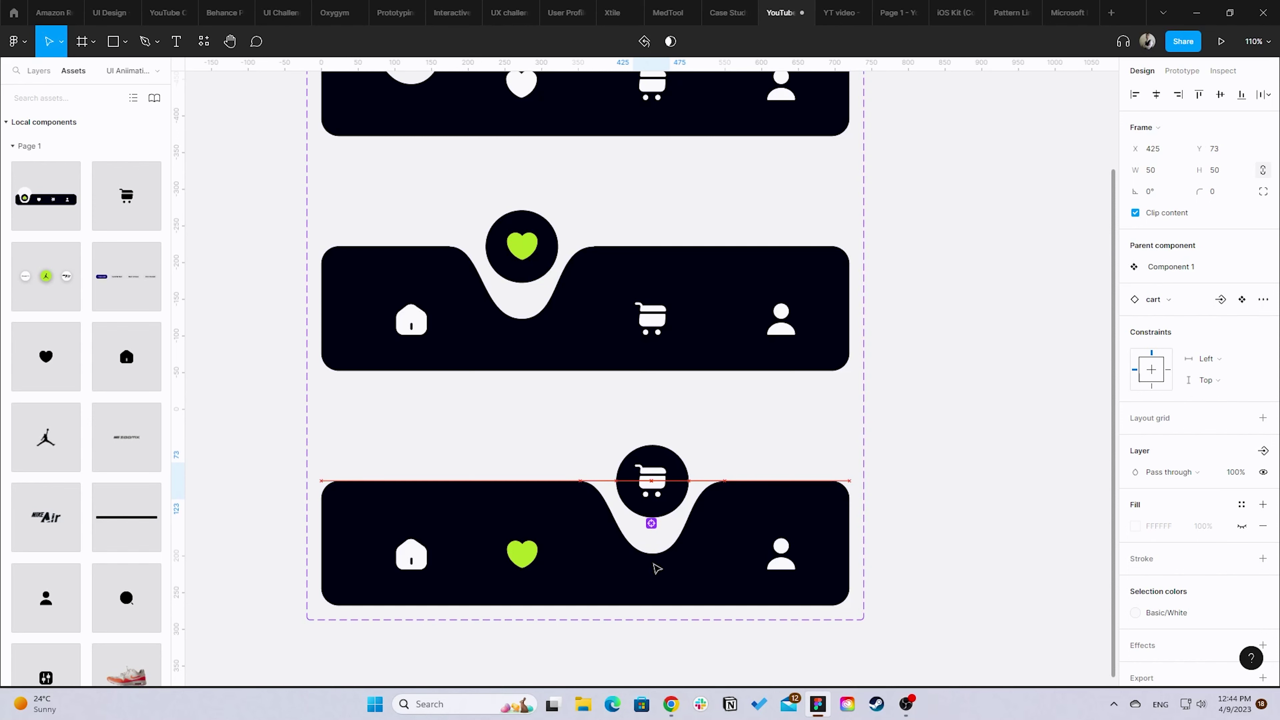
click(663, 553)
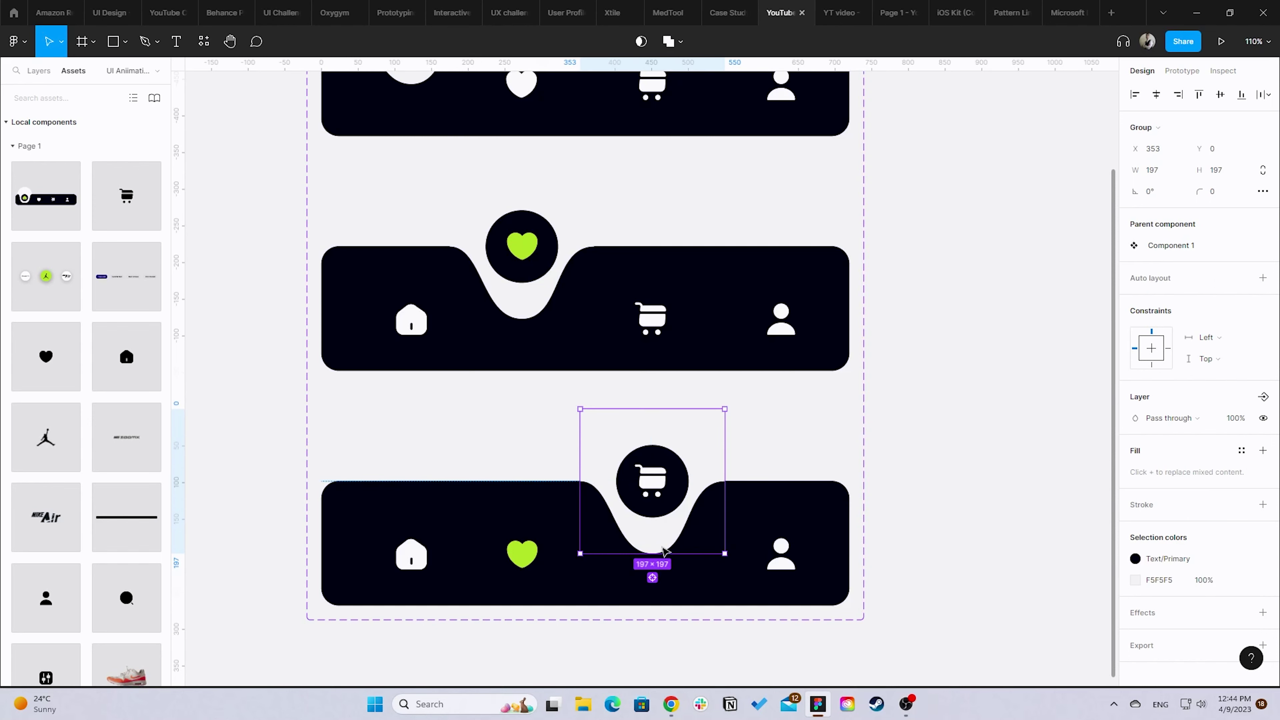
key(Left)
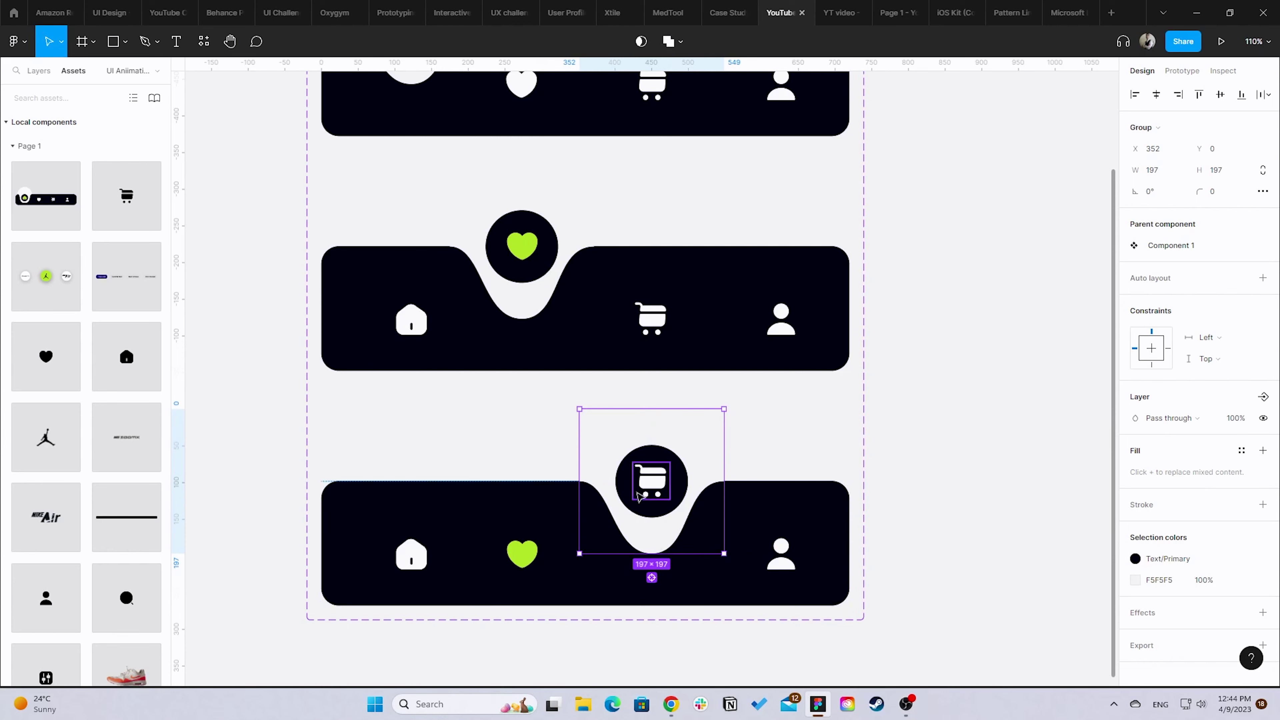
- Make the cart Basic/Green and the heart Basic/White, then select the component set
click(660, 480)
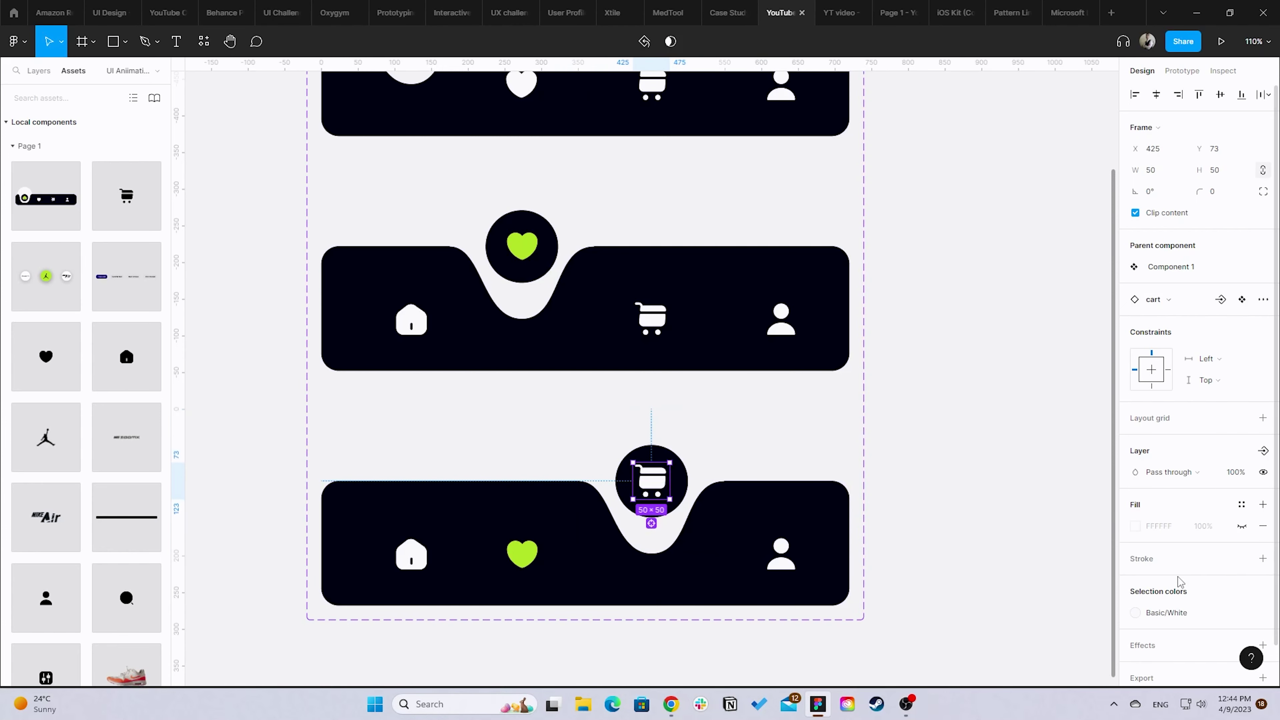
scroll(1179, 582, down, 1)
click(1160, 570)
click(1038, 574)
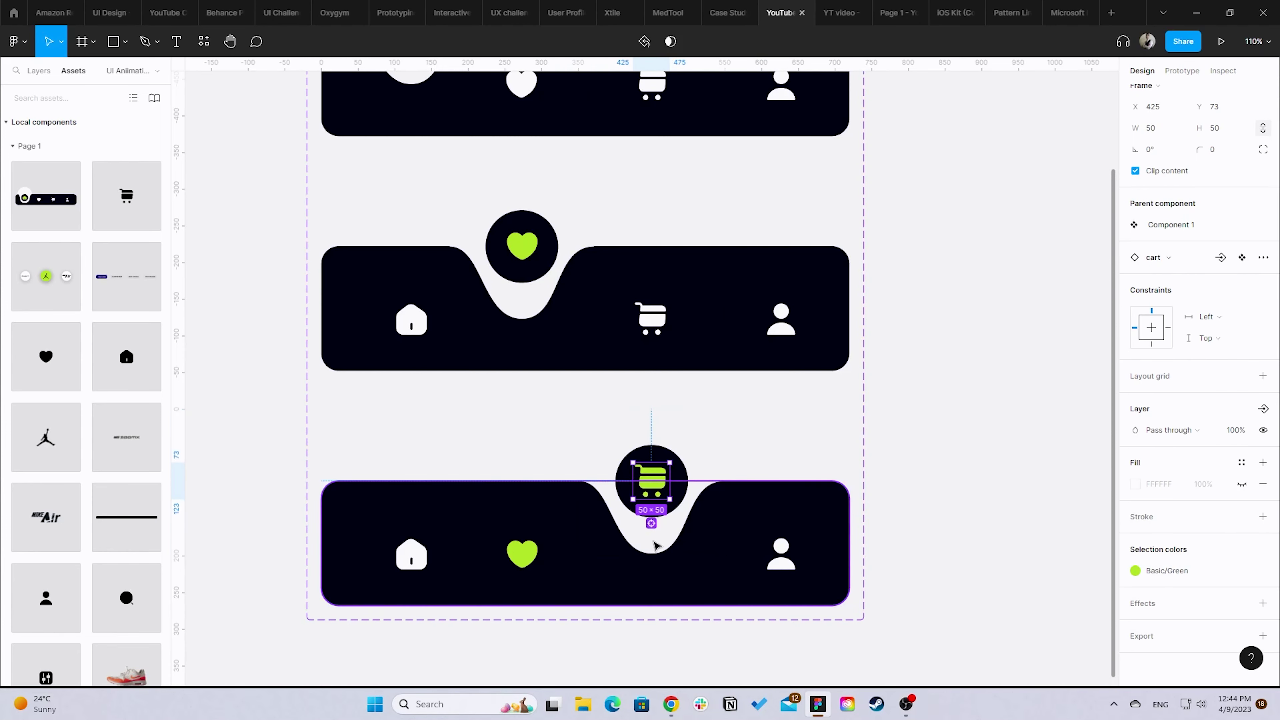
click(522, 554)
click(1135, 570)
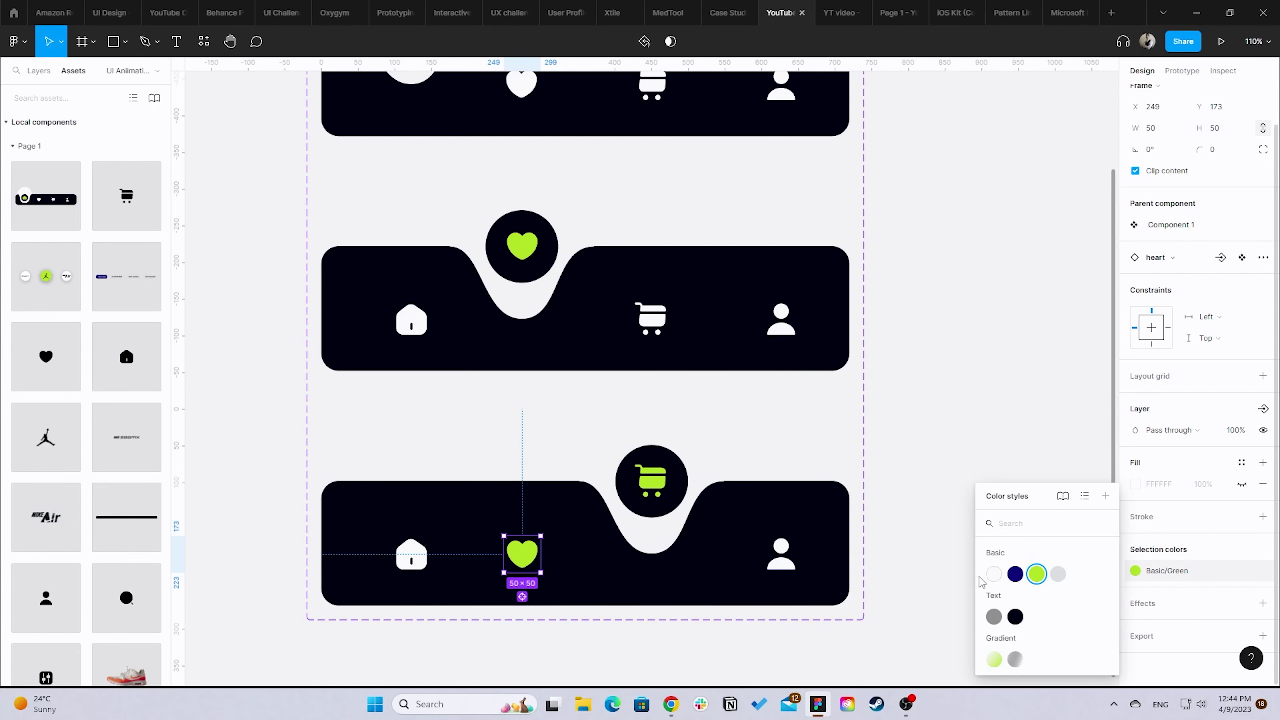
click(993, 575)
scroll(652, 403, down, 3)
click(618, 452)
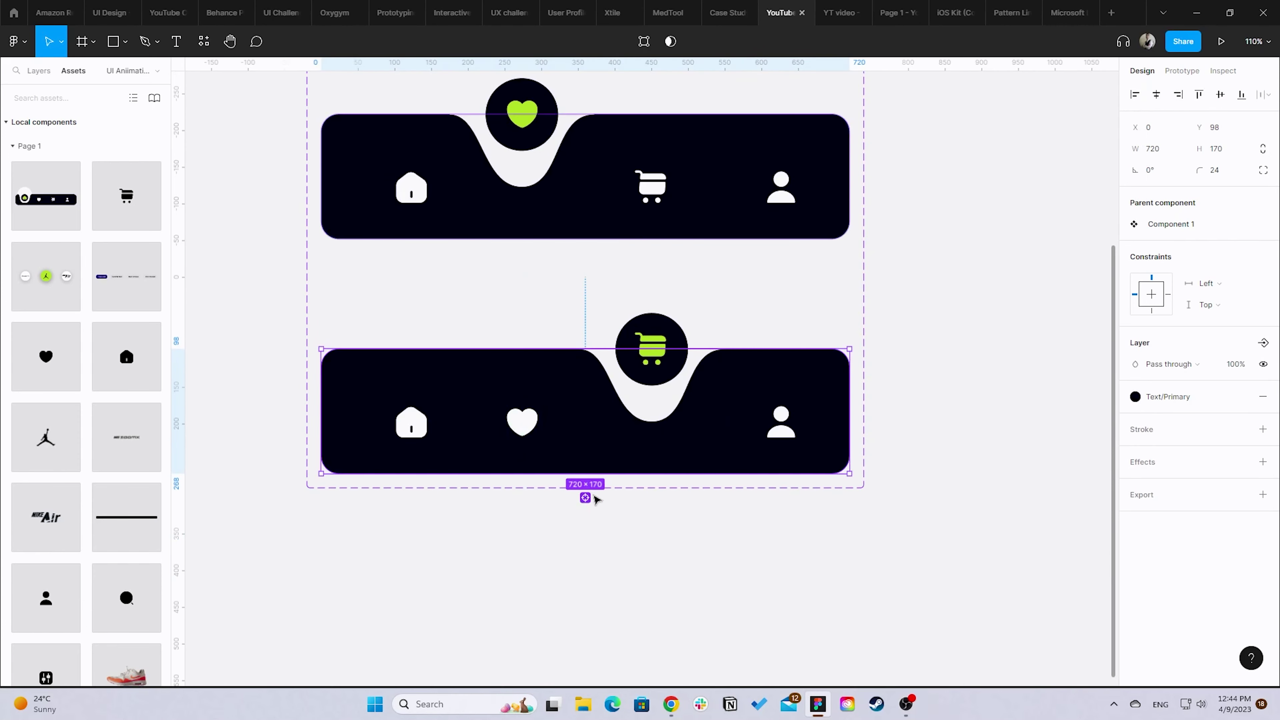
mouse_move(700, 473)
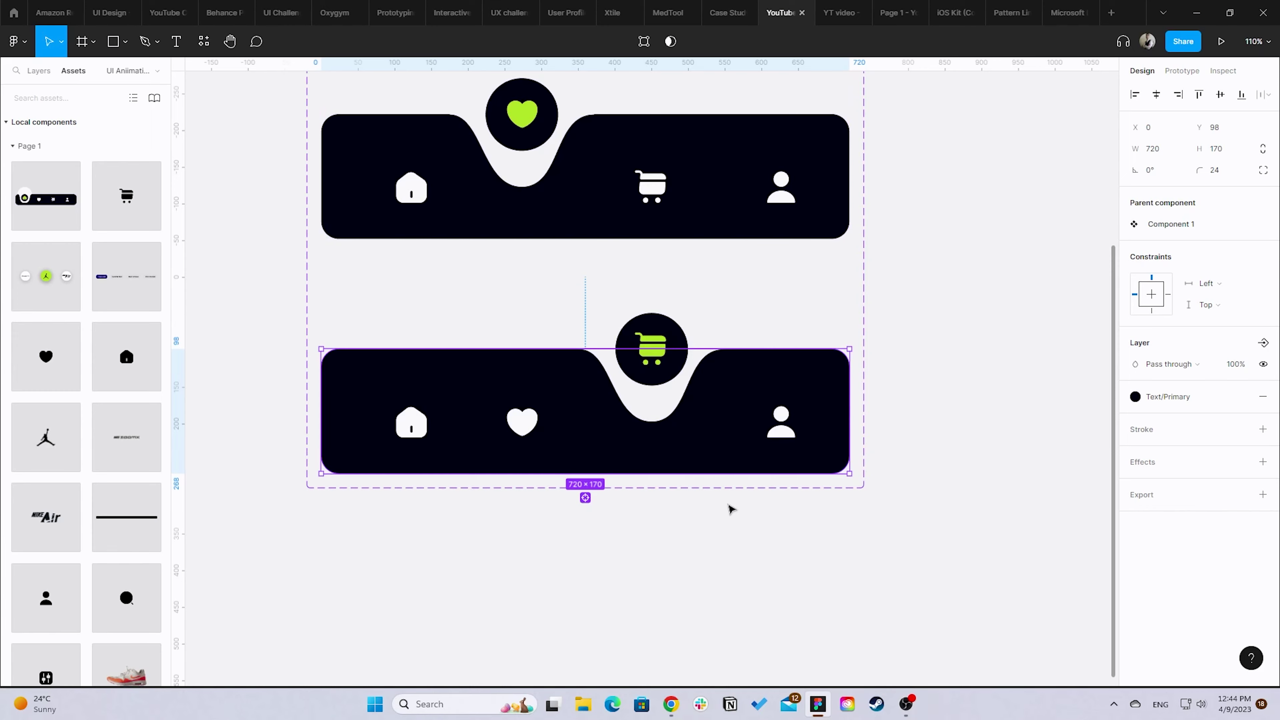
ctrl+scroll(731, 509, down, 5)
scroll(716, 520, up, 2)
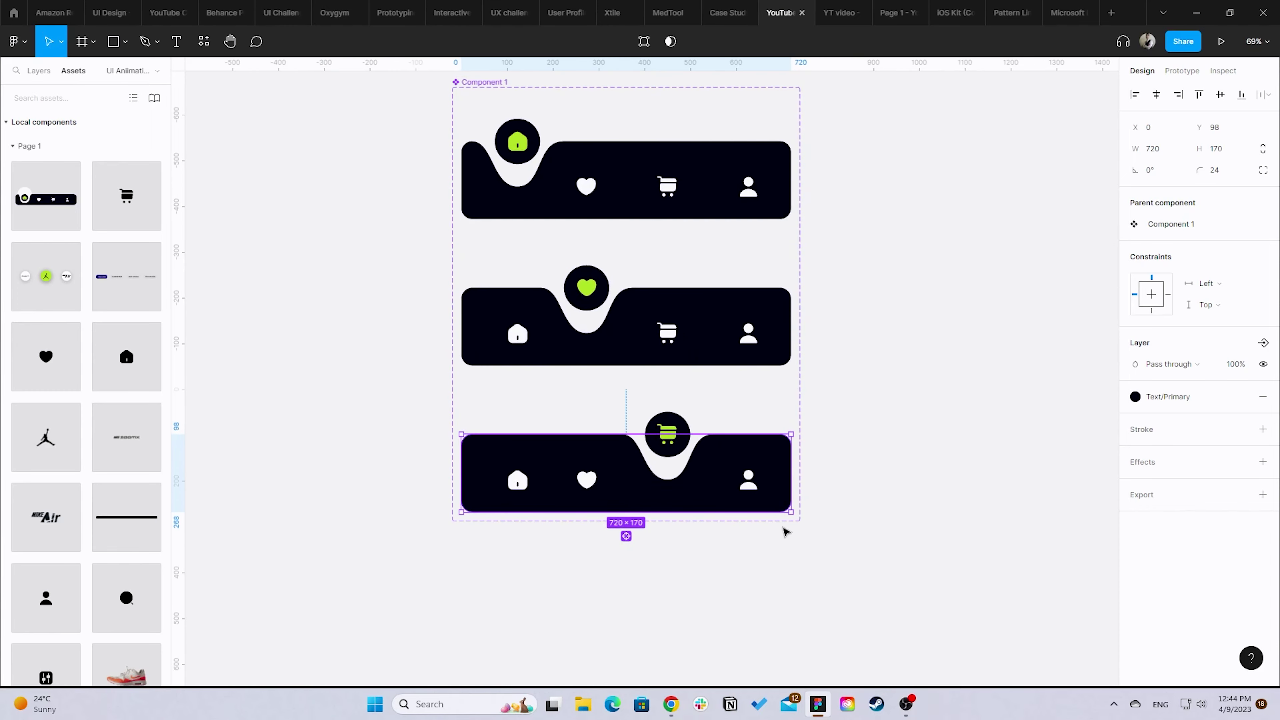
click(471, 94)
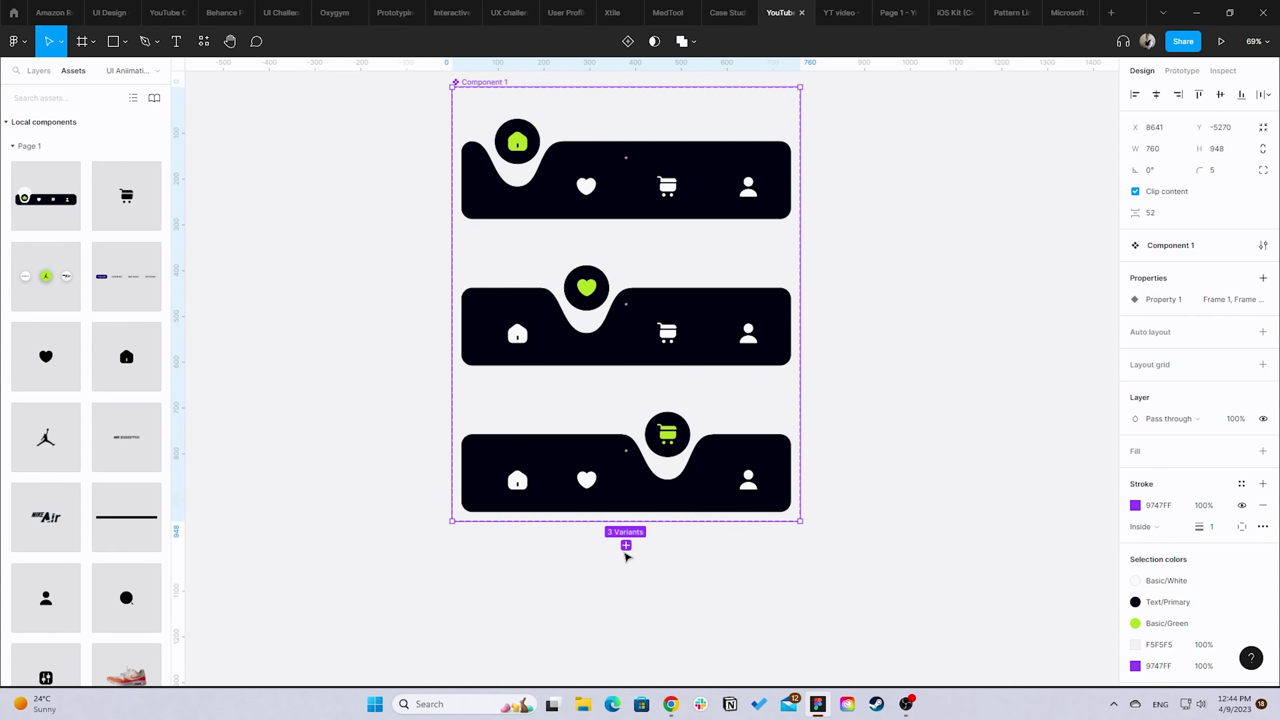
- Add a fourth variant to the set and line it up below the others
click(625, 511)
click(626, 536)
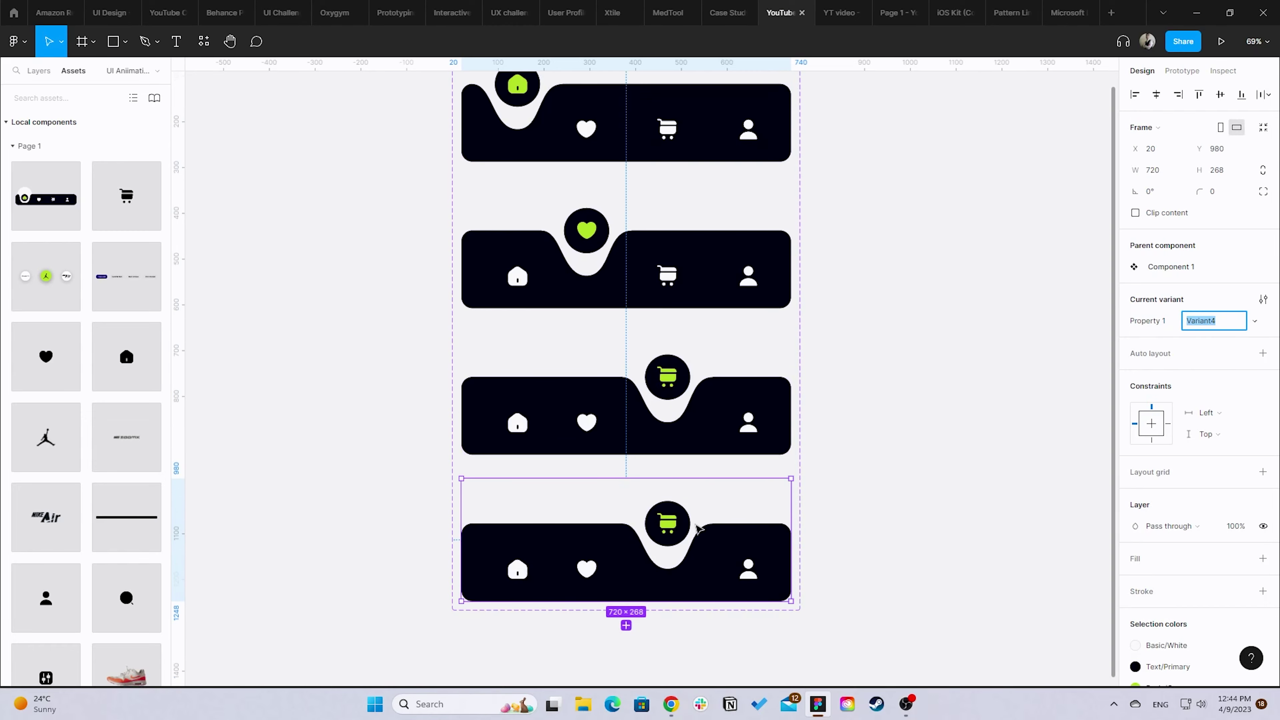
ctrl+scroll(655, 542, up, 5)
drag(666, 540, 566, 397)
ctrl+scroll(693, 494, down, 5)
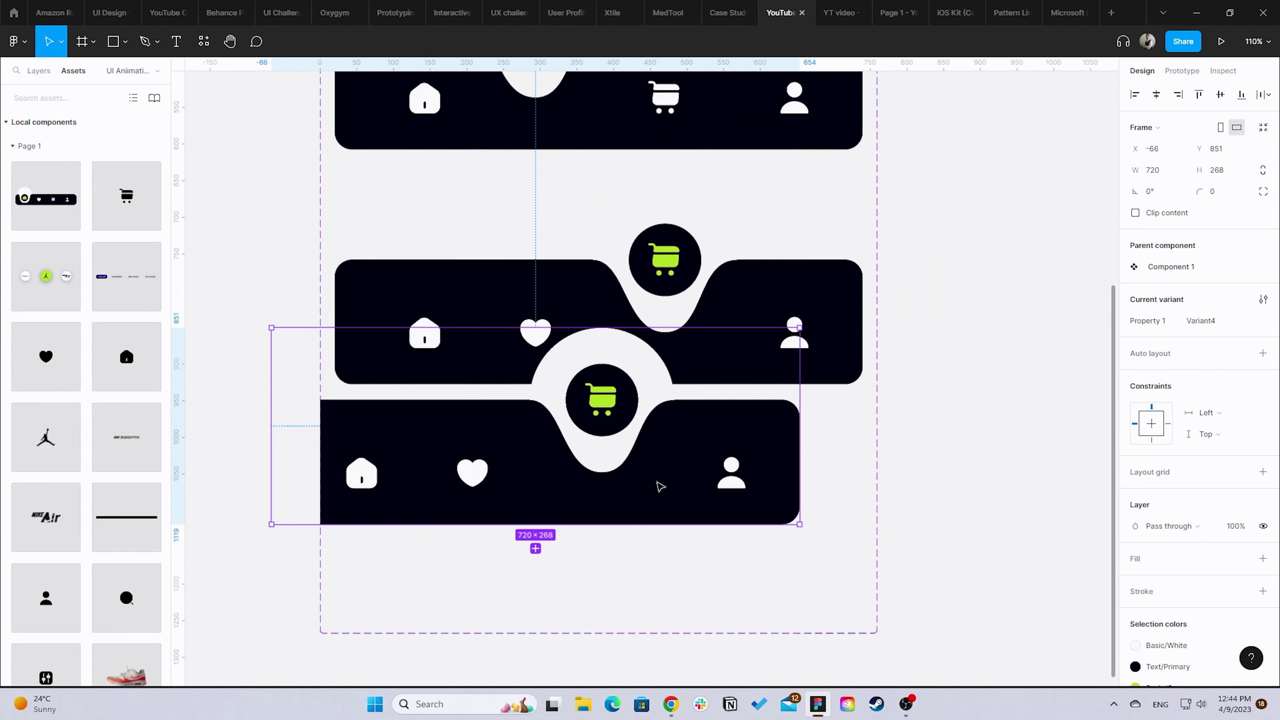
drag(657, 486, 670, 535)
ctrl+scroll(671, 536, up, 3)
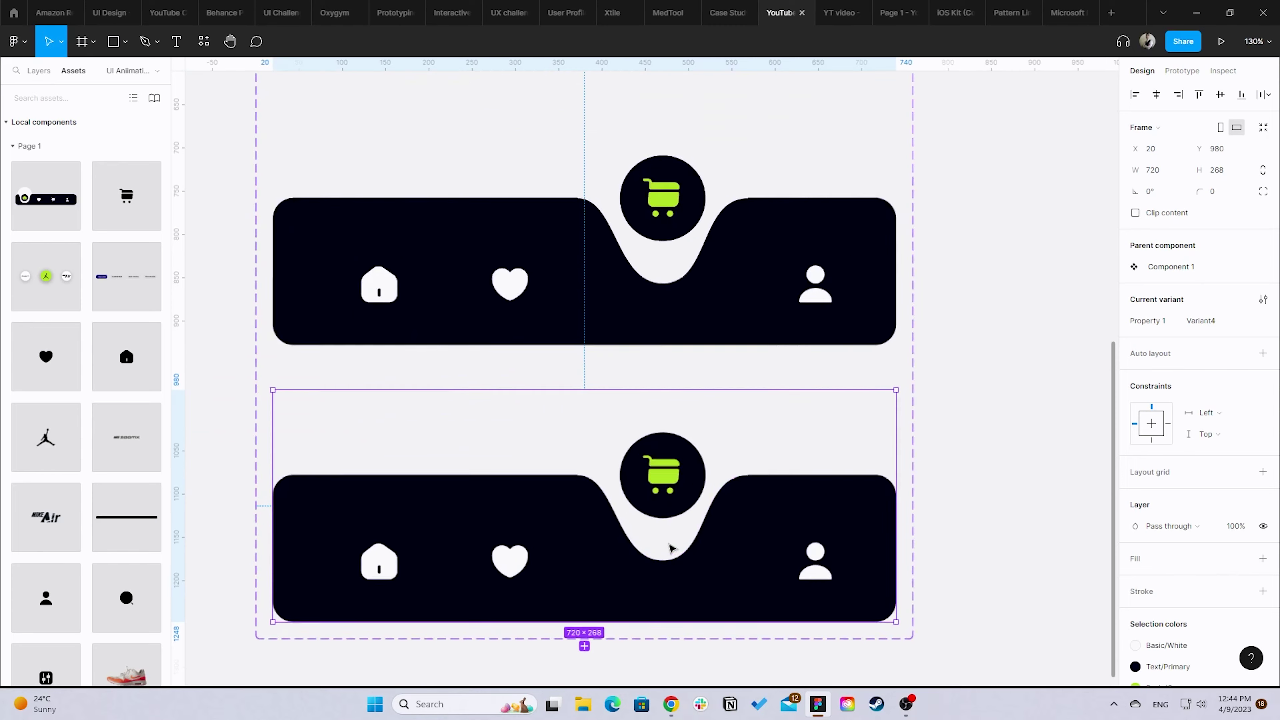
scroll(671, 542, down, 1)
- Shift the notch group right and drop the cart into the bar as Basic/White
click(667, 499)
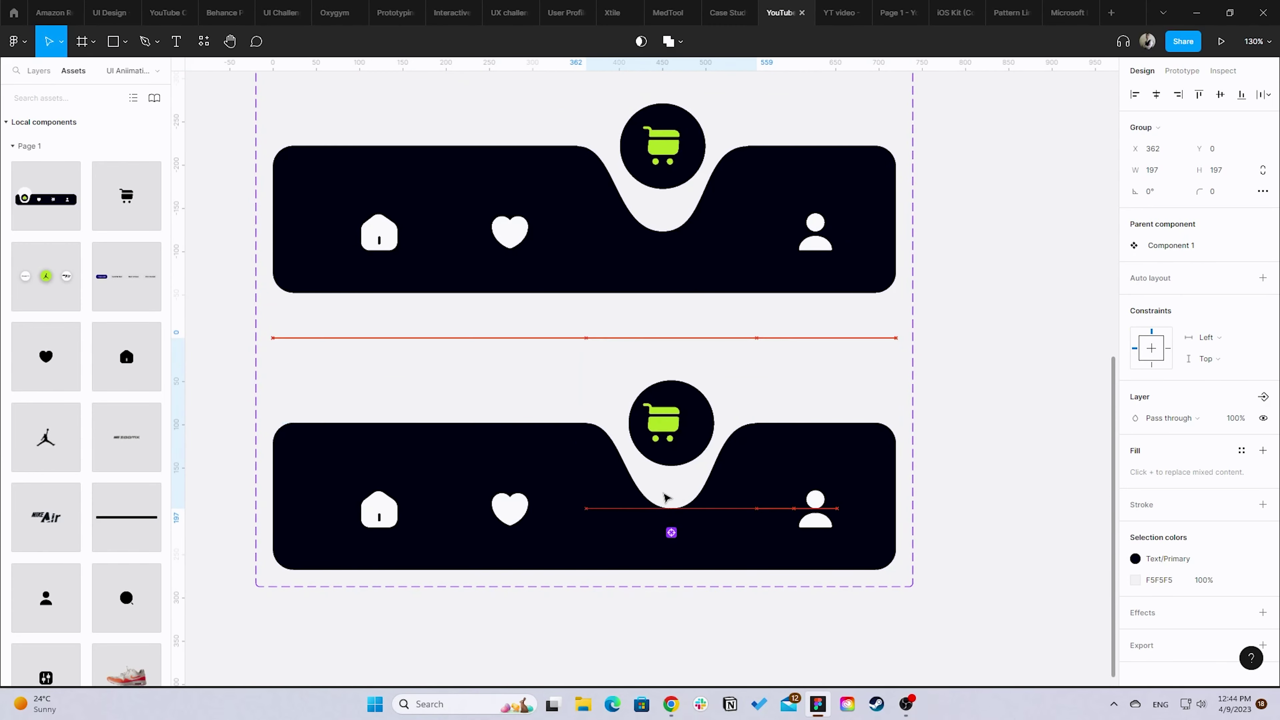
key(shift+Right)
key(shift+Right)
key(shift+Right)
key(shift+Right)
key(shift+Right)
key(shift+Right)
key(shift+Right)
key(shift+Right)
key(shift+Left)
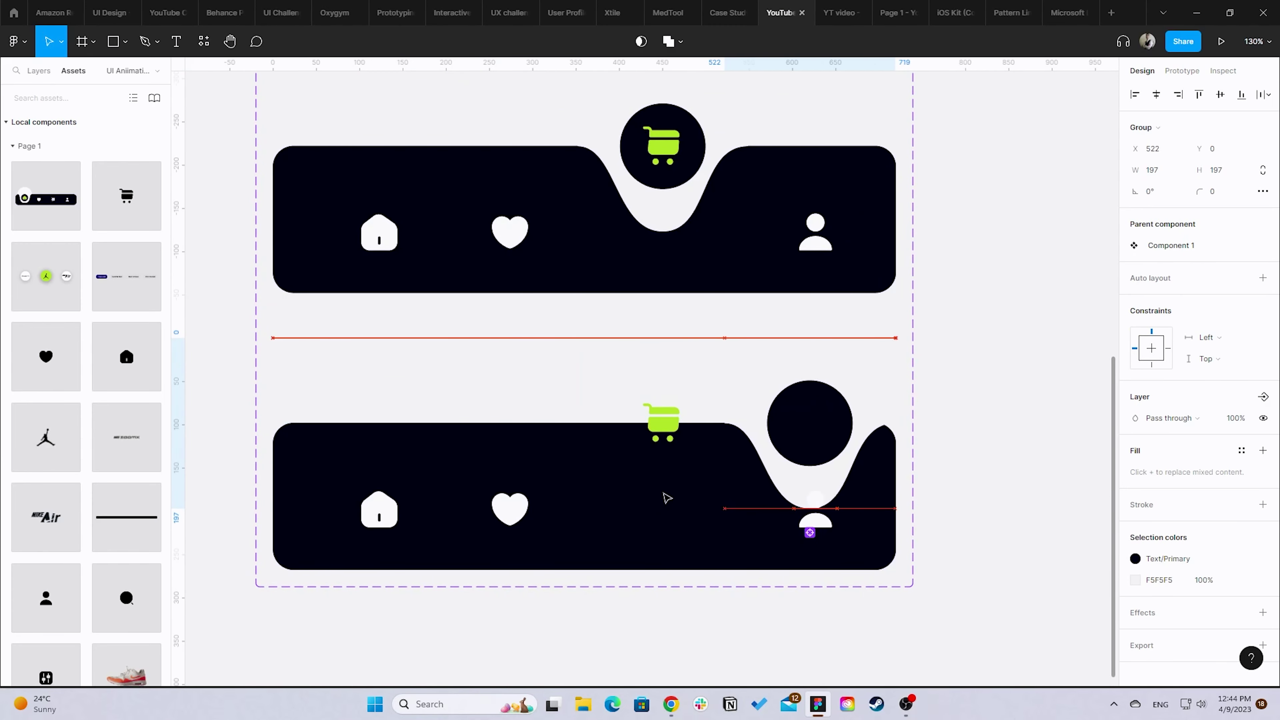
click(661, 414)
key(shift+Down)
key(shift+Down)
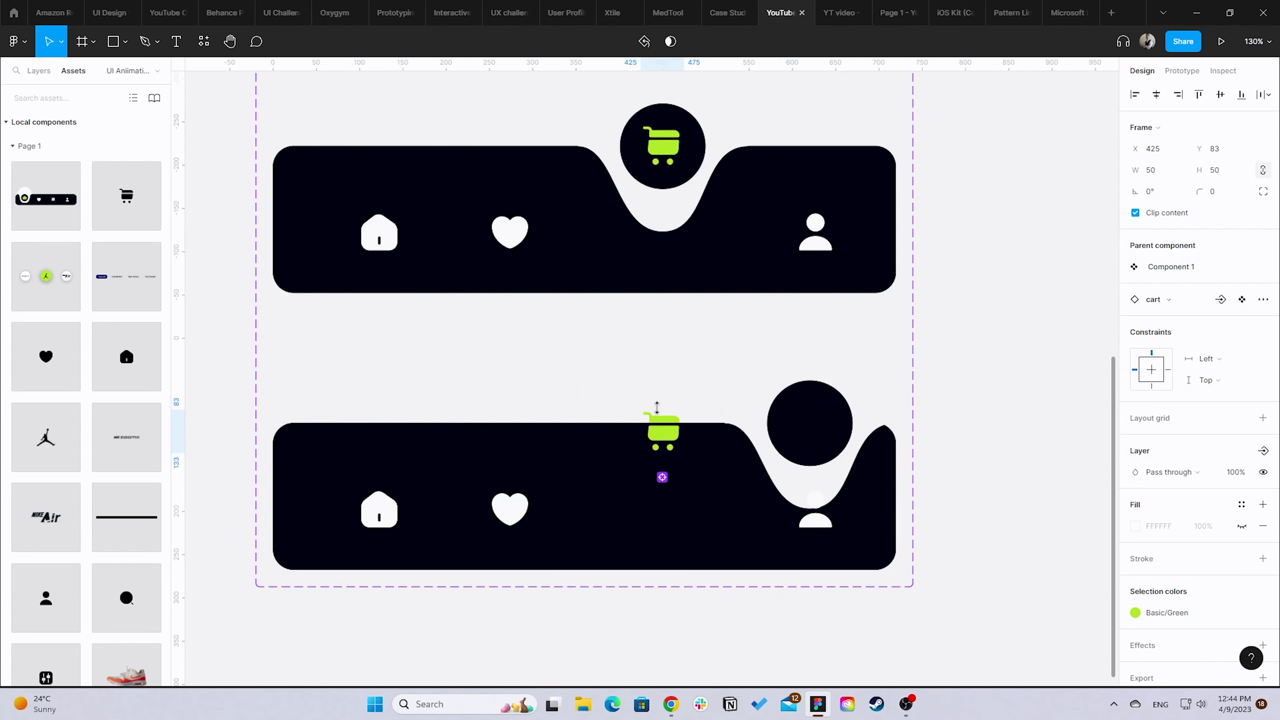
key(shift+Down)
key(shift+Down)
key(shift+Down)
key(shift+Down)
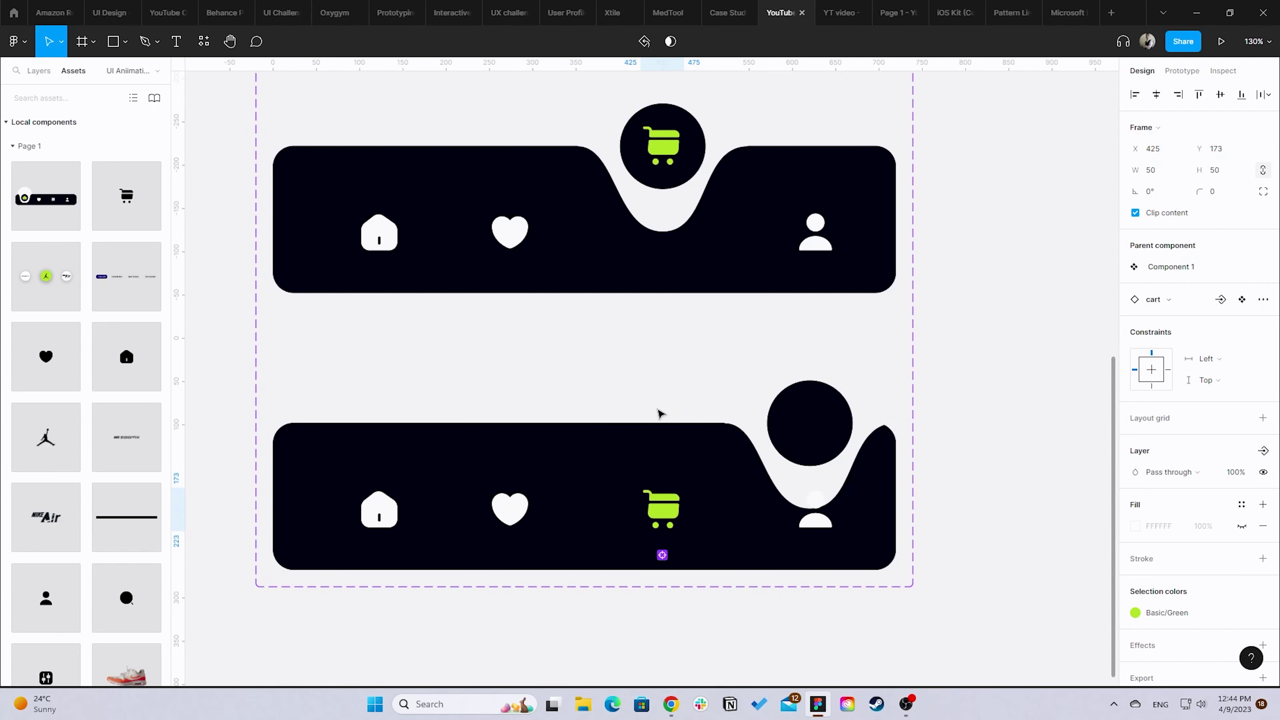
key(shift+Up)
click(1162, 612)
click(994, 574)
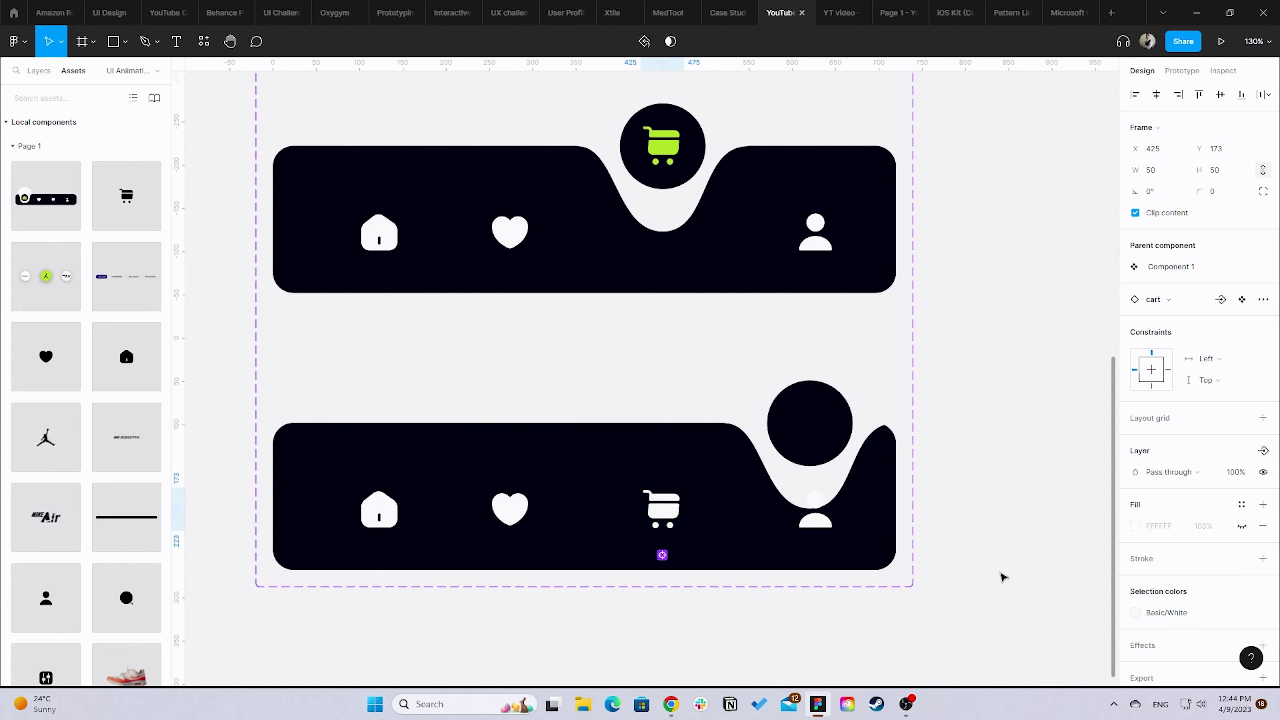
- Center the notch group over the profile icon and raise the profile into the circle
click(832, 470)
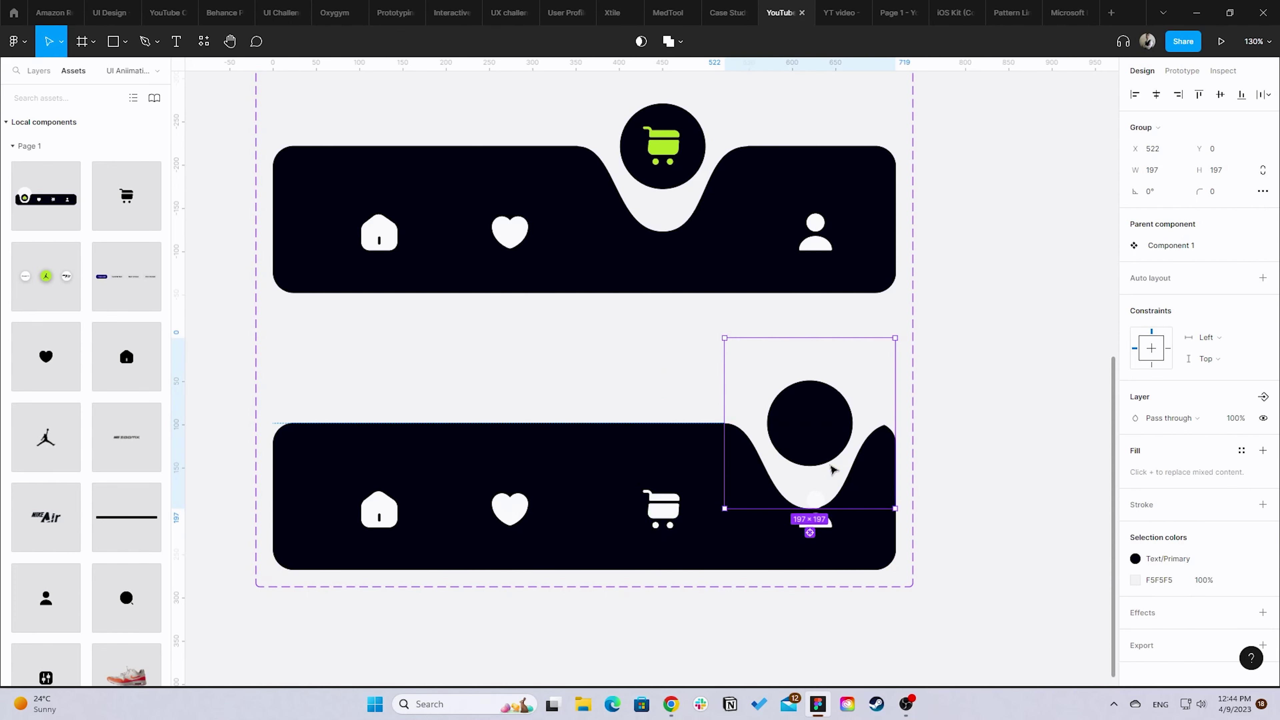
key(Right)
key(Right)
key(Right)
key(Right)
key(Right)
key(Right)
key(Right)
key(Right)
key(Right)
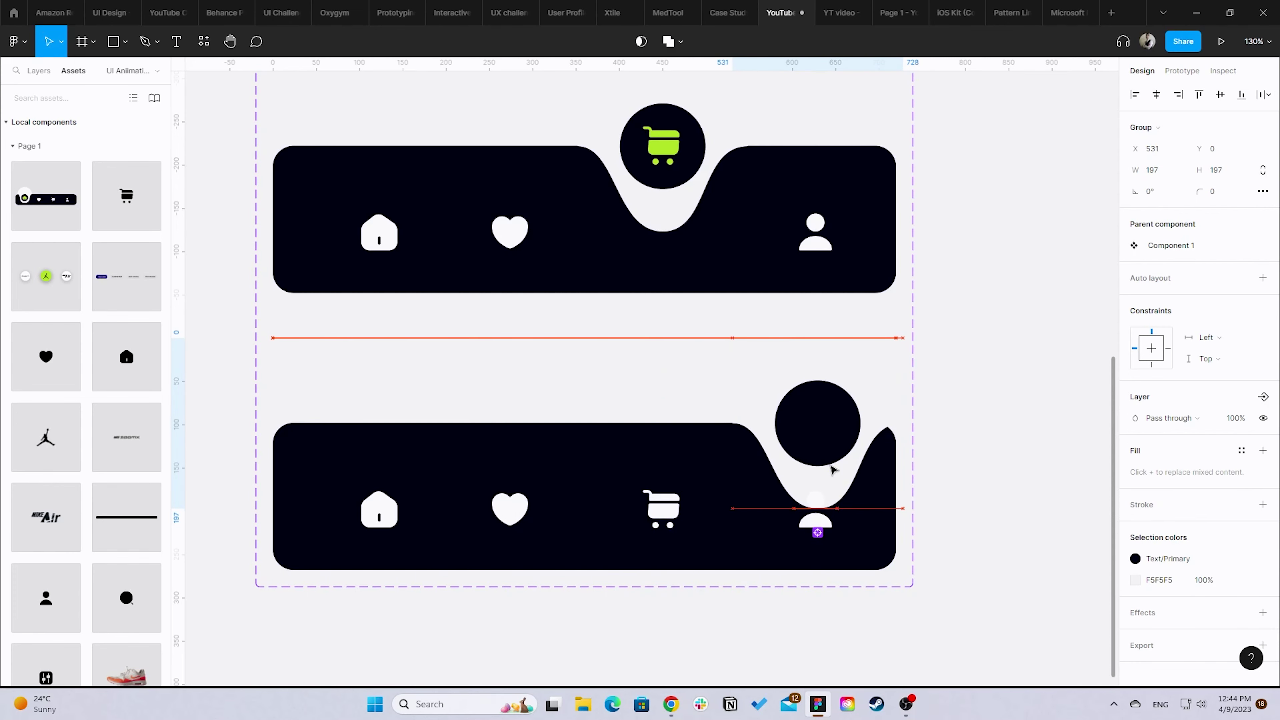
click(820, 520)
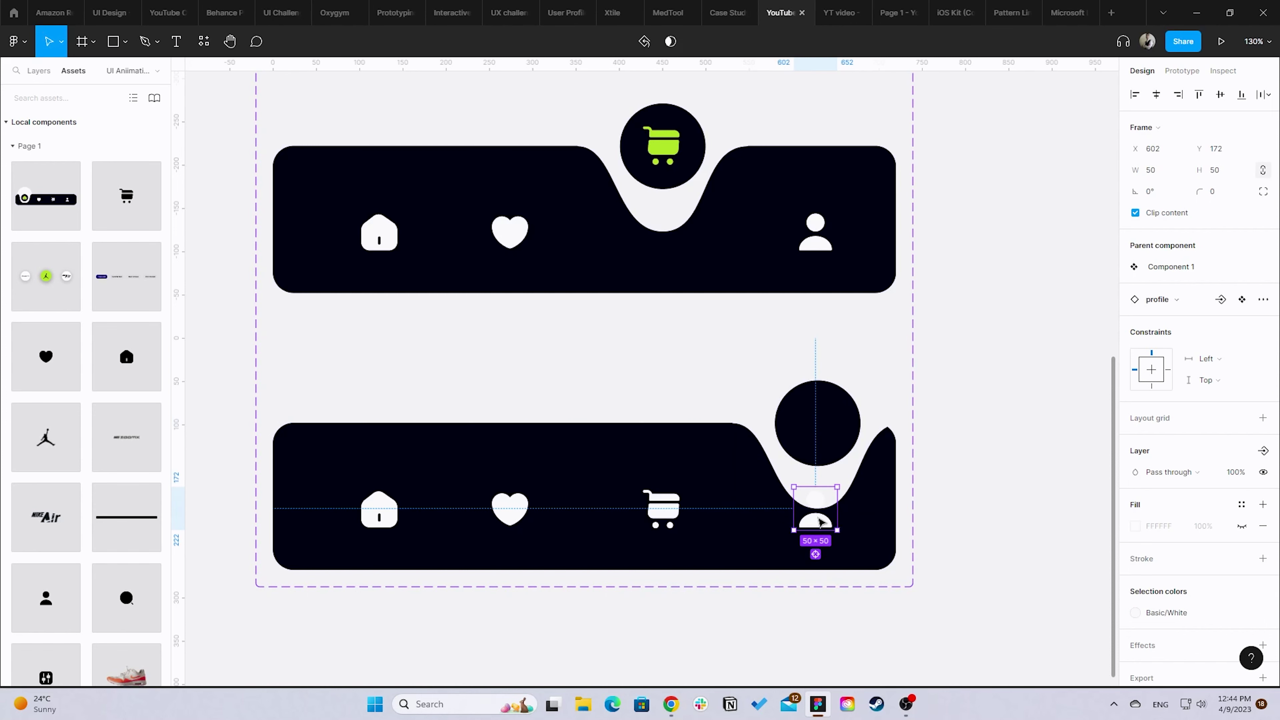
key(shift+Up)
key(shift+Up)
key(shift+Up)
key(shift+Up)
key(shift+Up)
key(shift+Up)
key(Up)
key(Up)
key(Up)
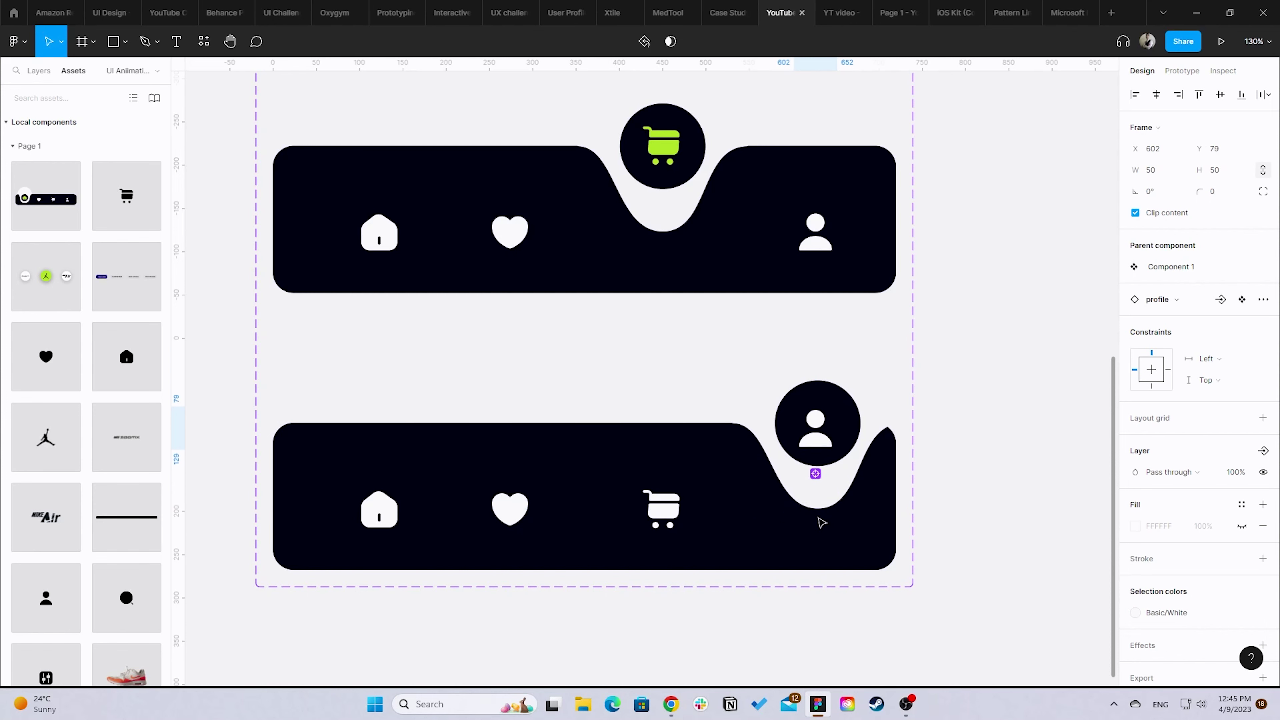
key(Up)
key(Up)
key(Up)
key(Up)
key(Up)
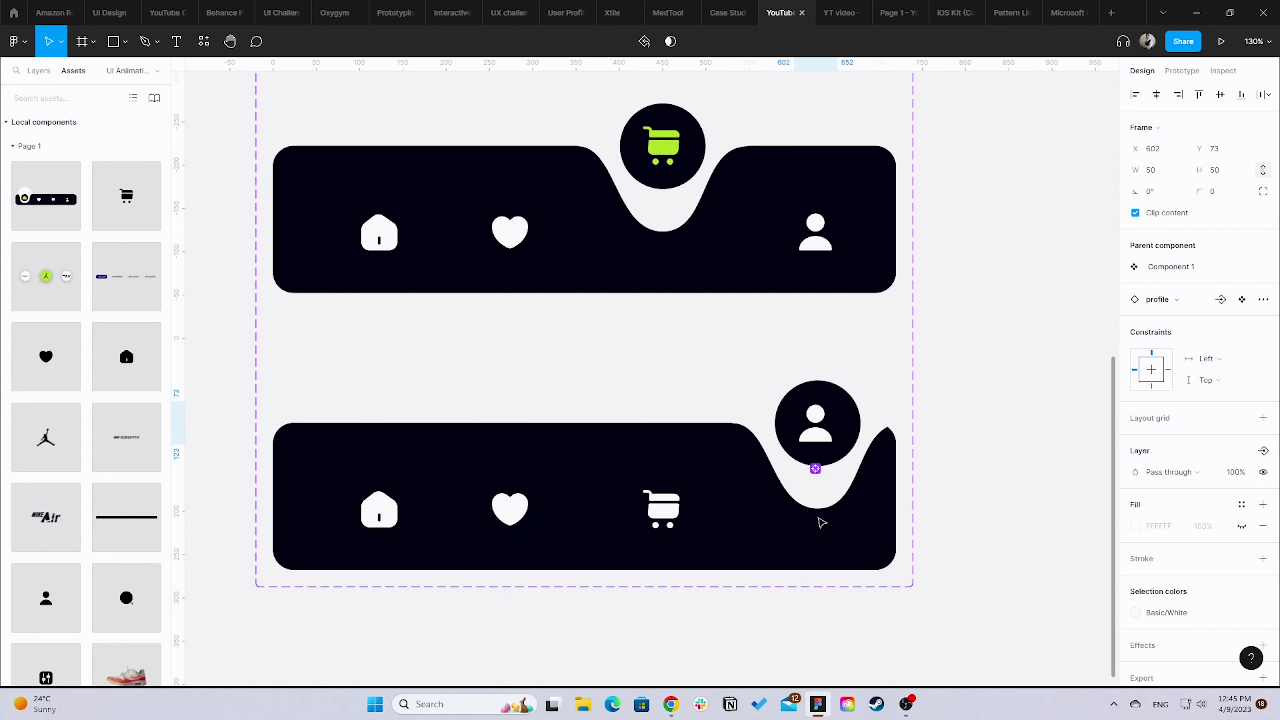
key(Escape)
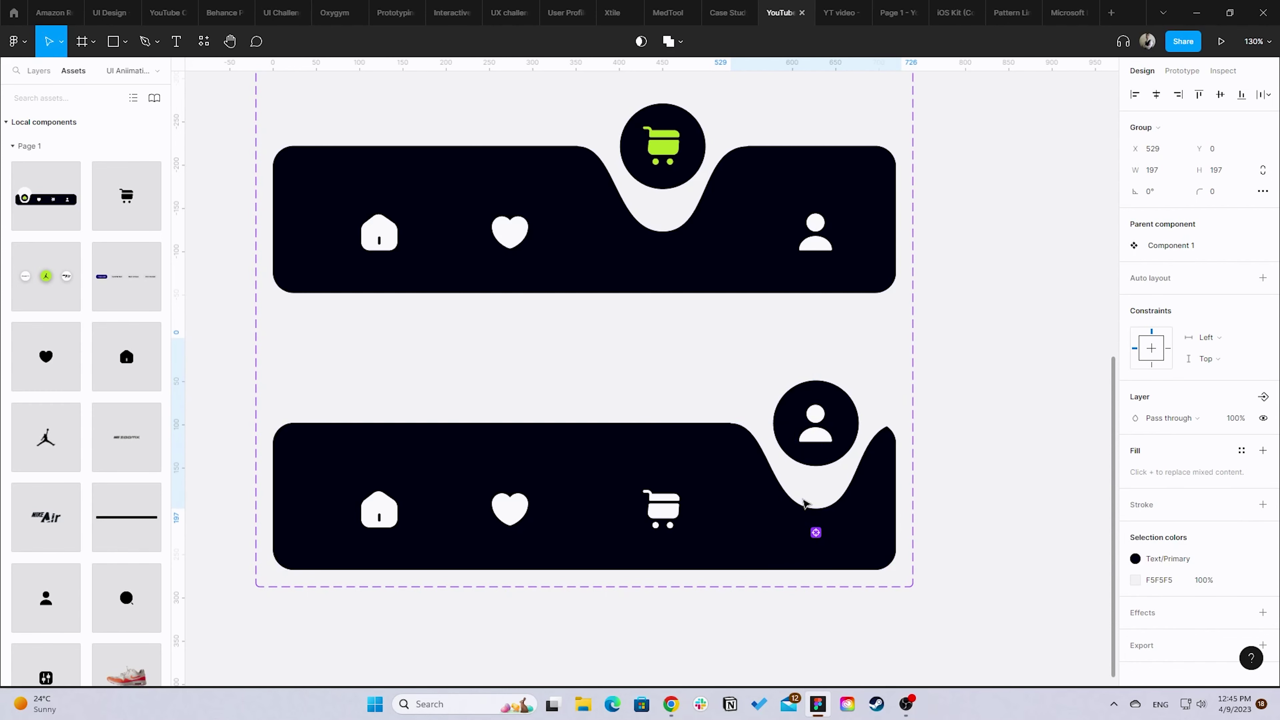
key(Left)
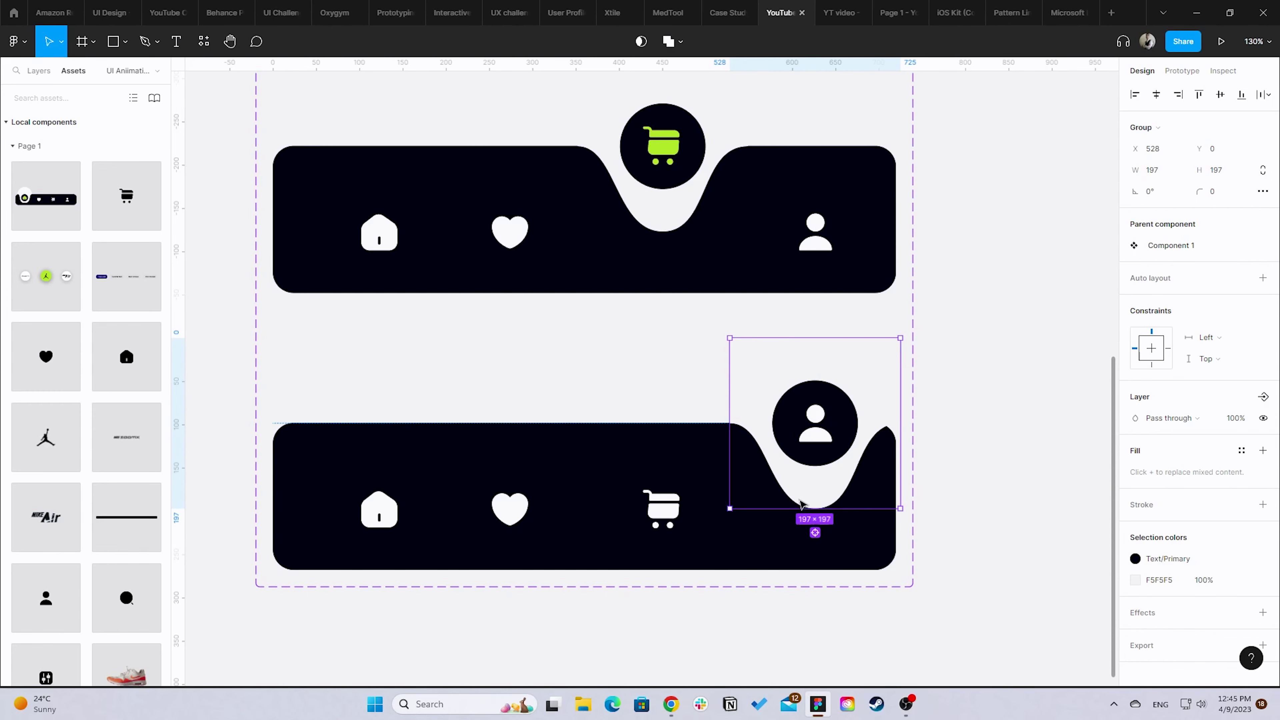
- Make the profile icon Basic/Green
key(Return)
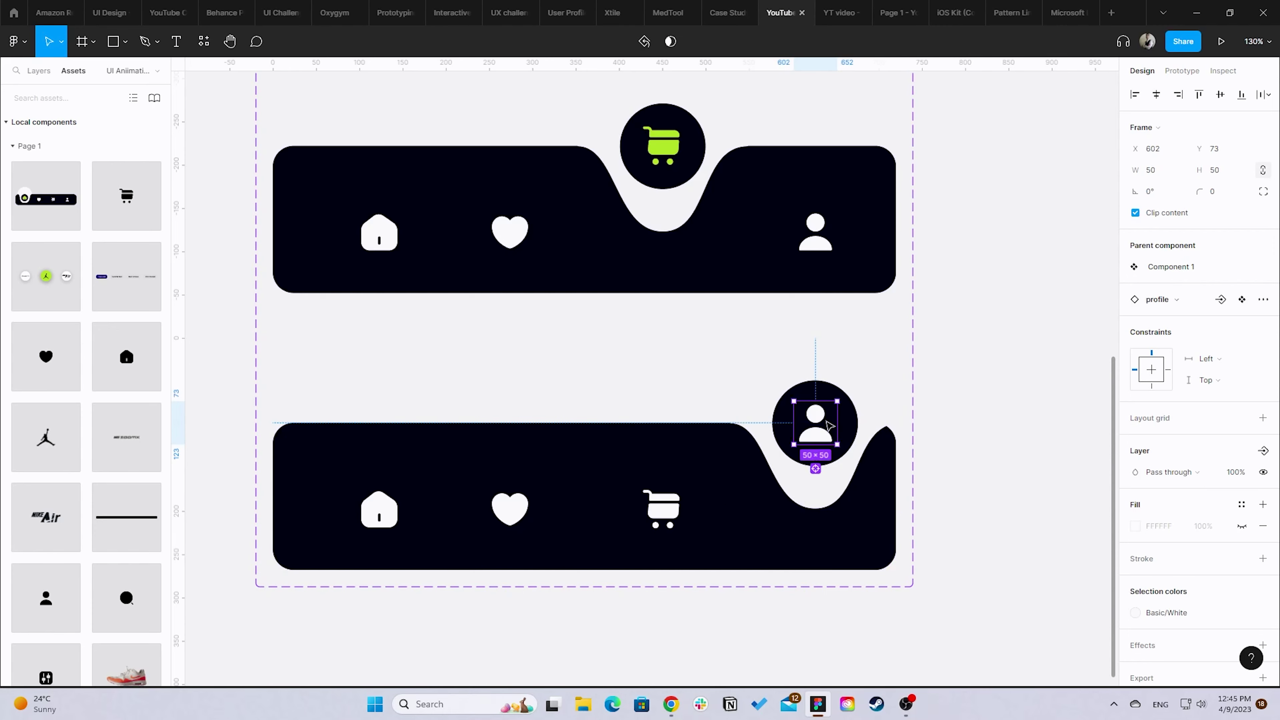
scroll(1168, 606, down, 1)
click(1156, 575)
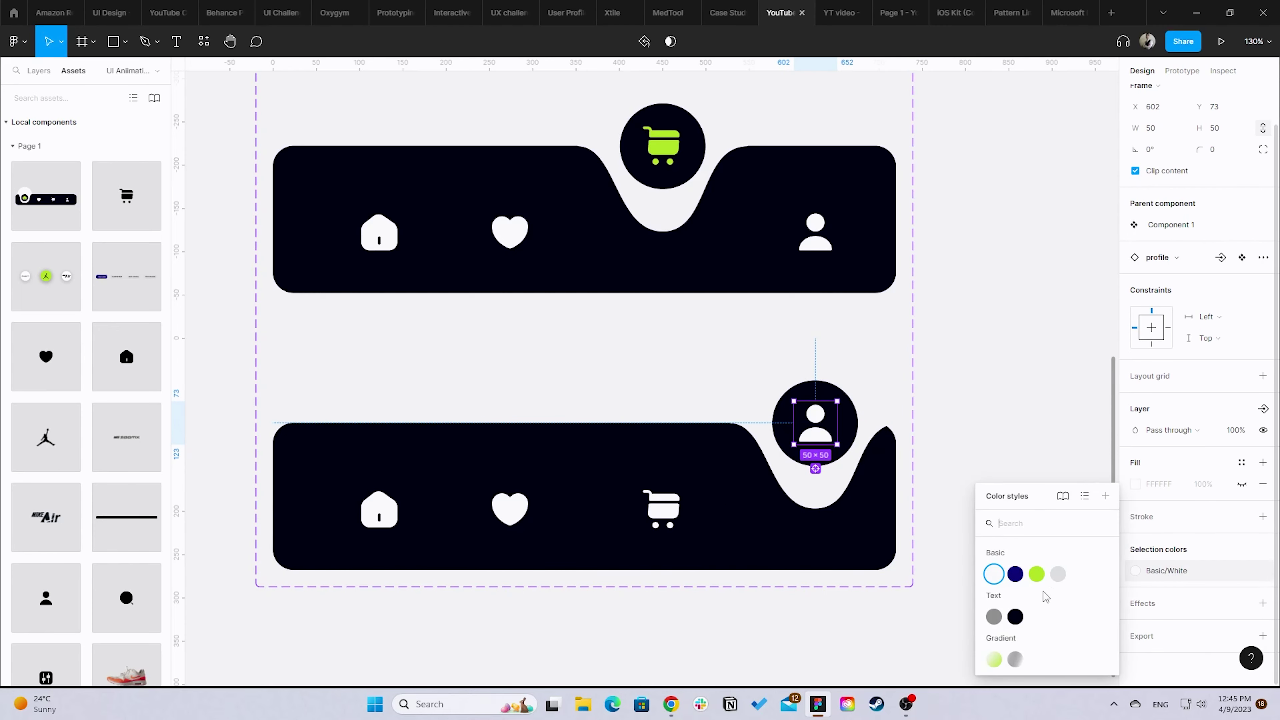
click(1038, 577)
click(1034, 449)
scroll(1035, 454, down, 3)
- Link the first variant's heart icon to the second variant on click
drag(1035, 457, 928, 542)
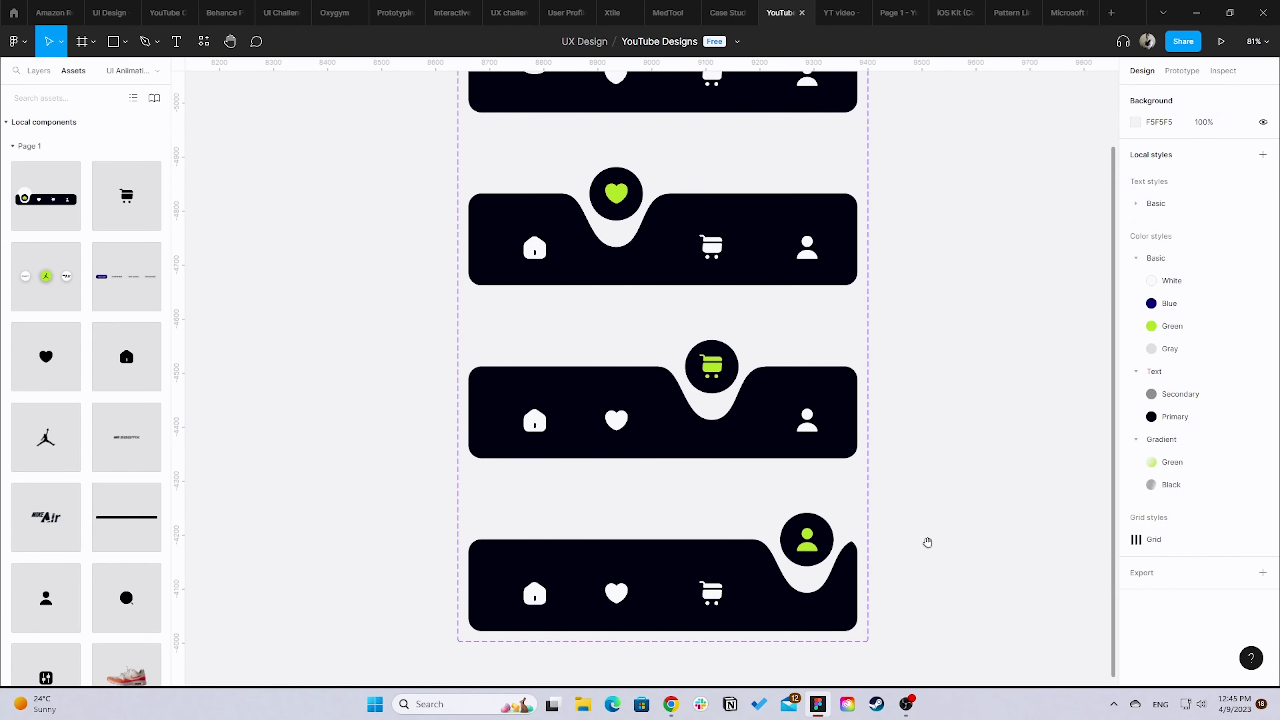
drag(919, 354, 863, 489)
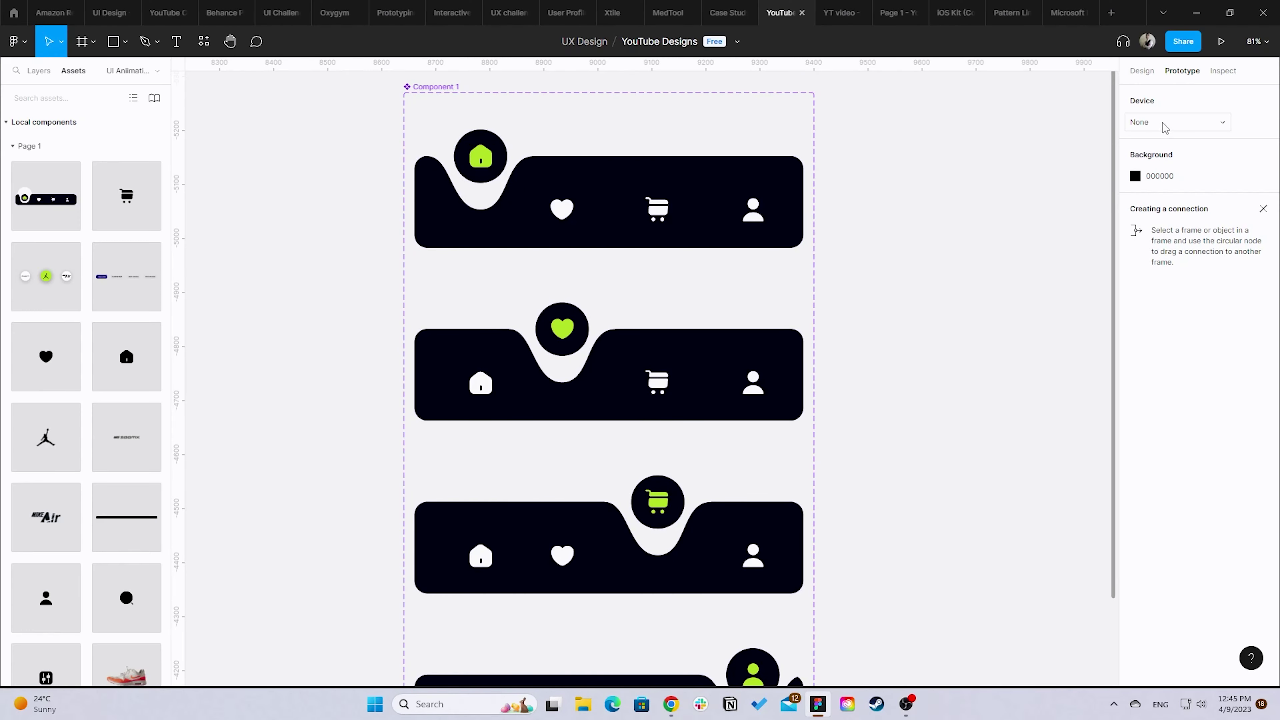
click(592, 214)
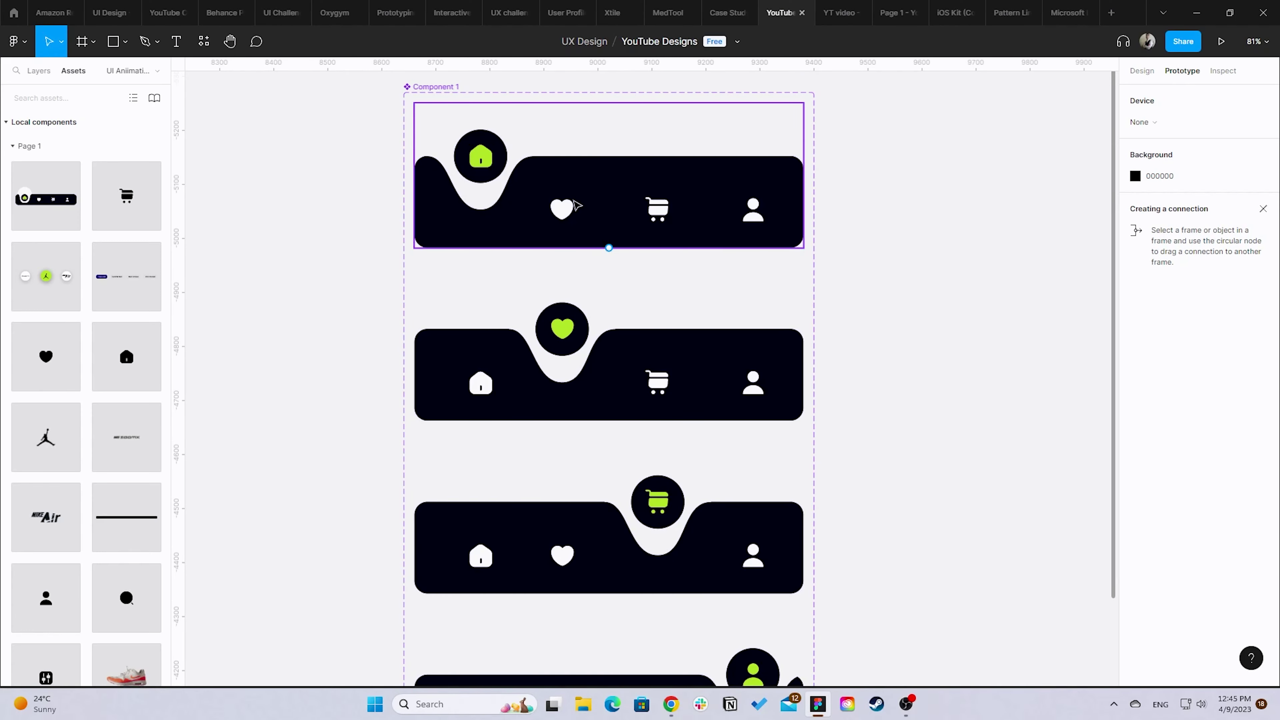
click(565, 208)
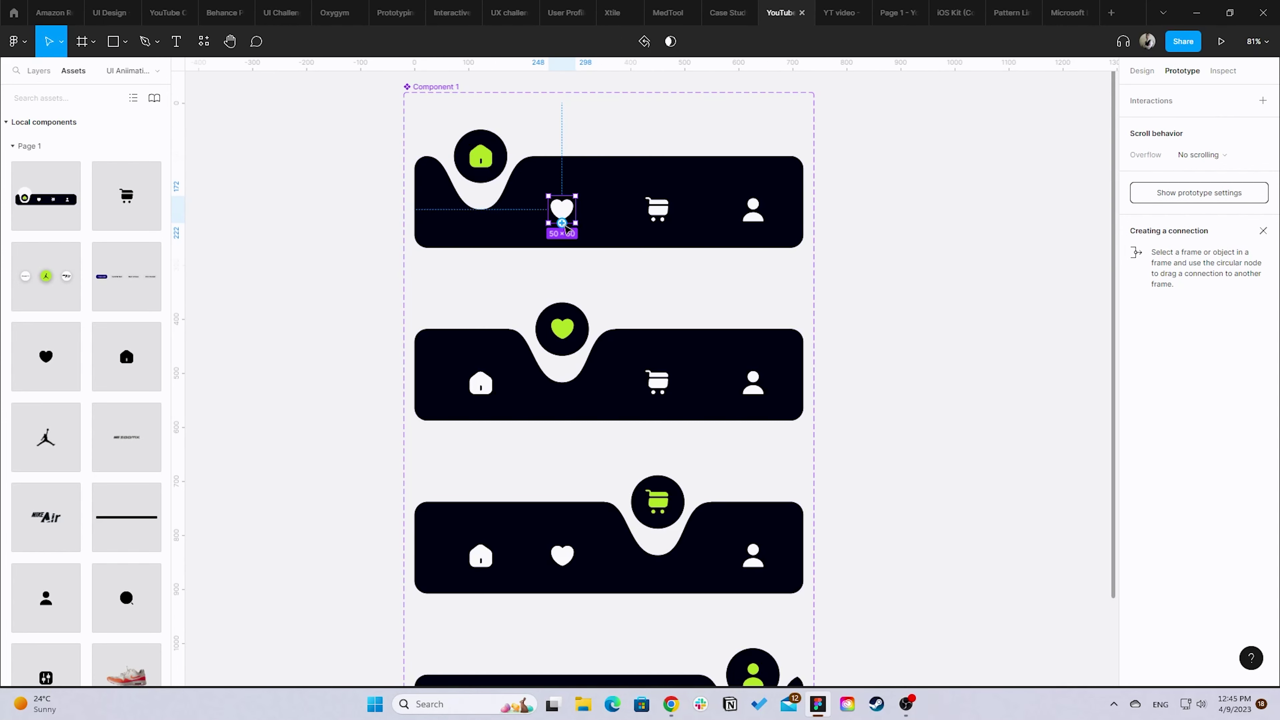
drag(563, 223, 576, 307)
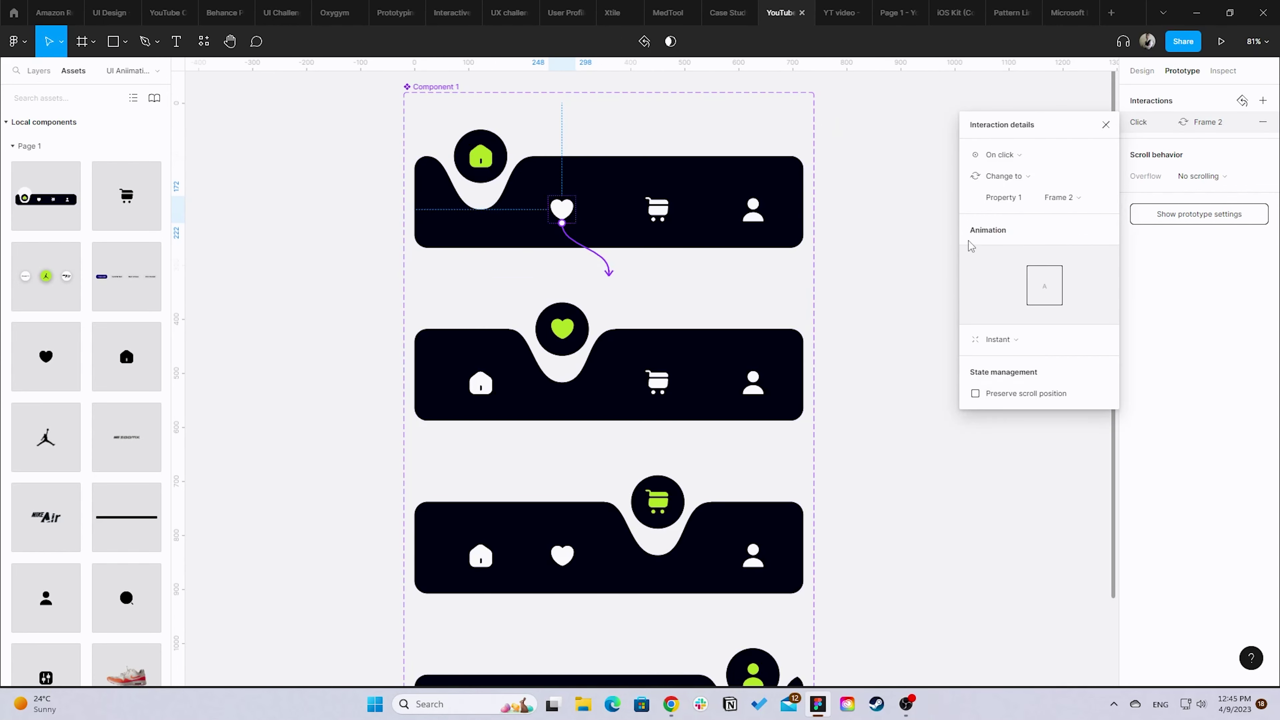
- Set the interaction to Smart animate with Gentle easing over 600 ms
click(1033, 338)
click(1021, 371)
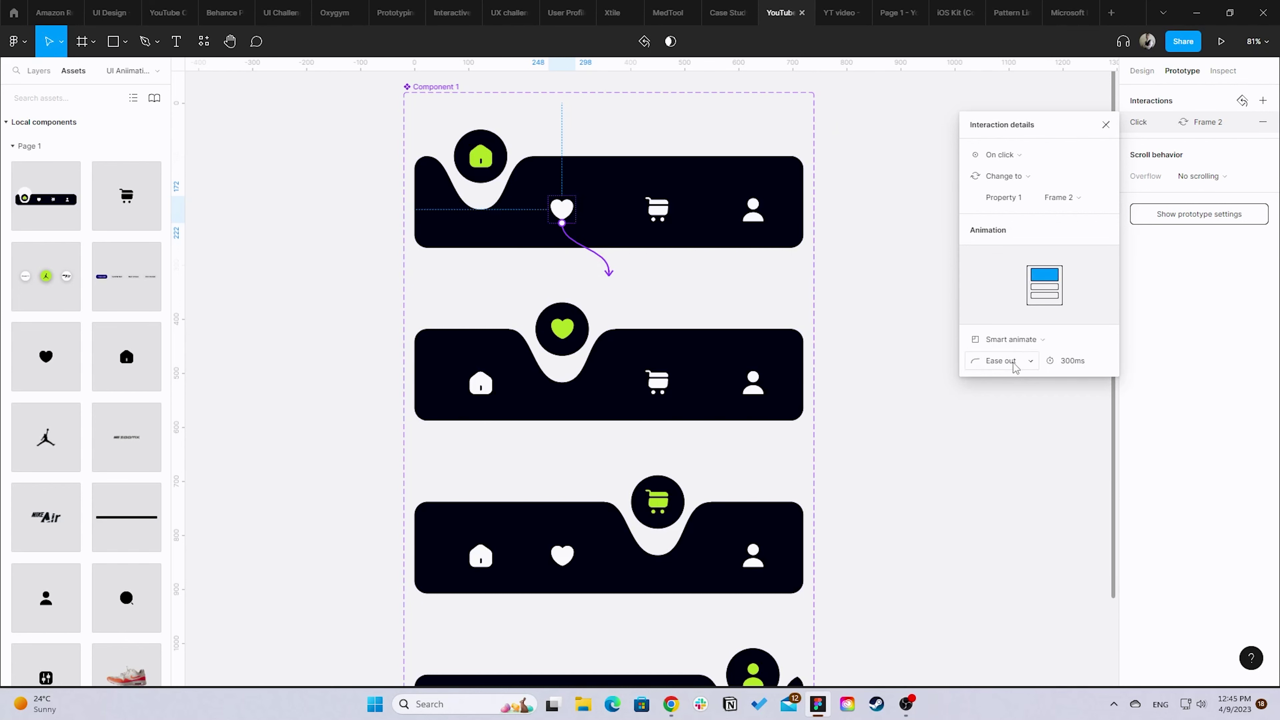
click(1005, 361)
click(1019, 469)
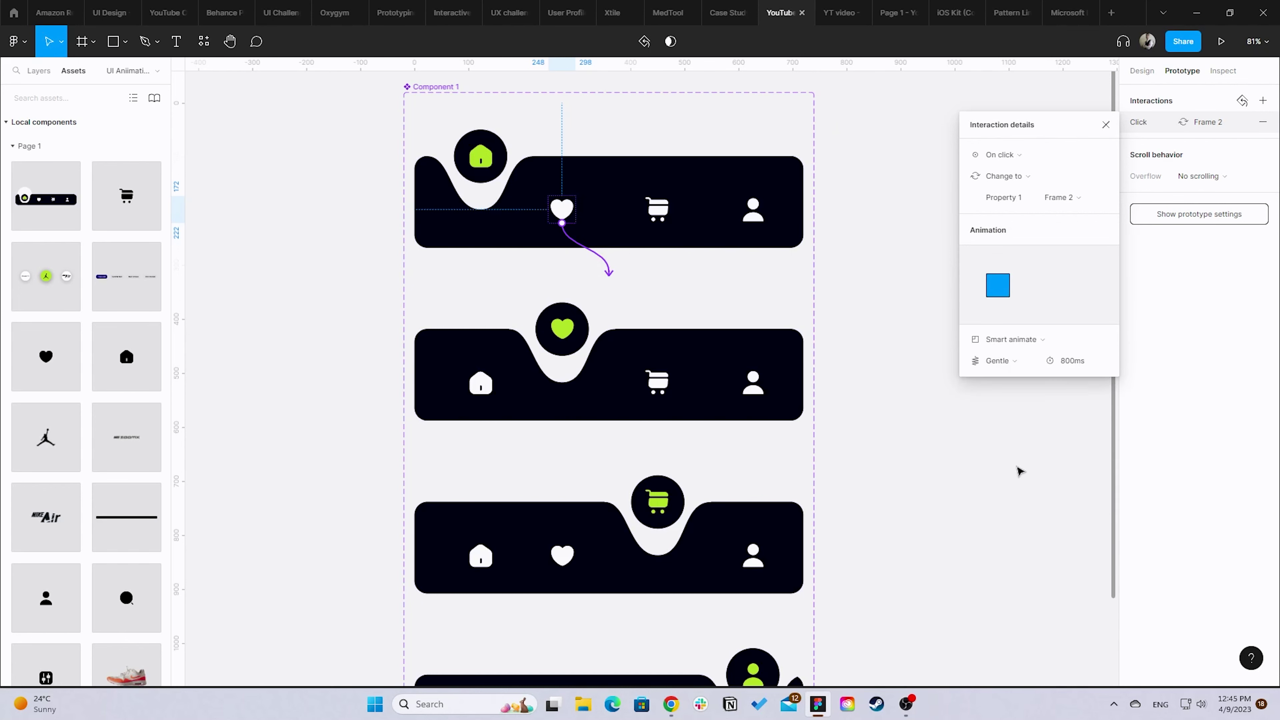
click(1081, 361)
text(600)
key(Return)
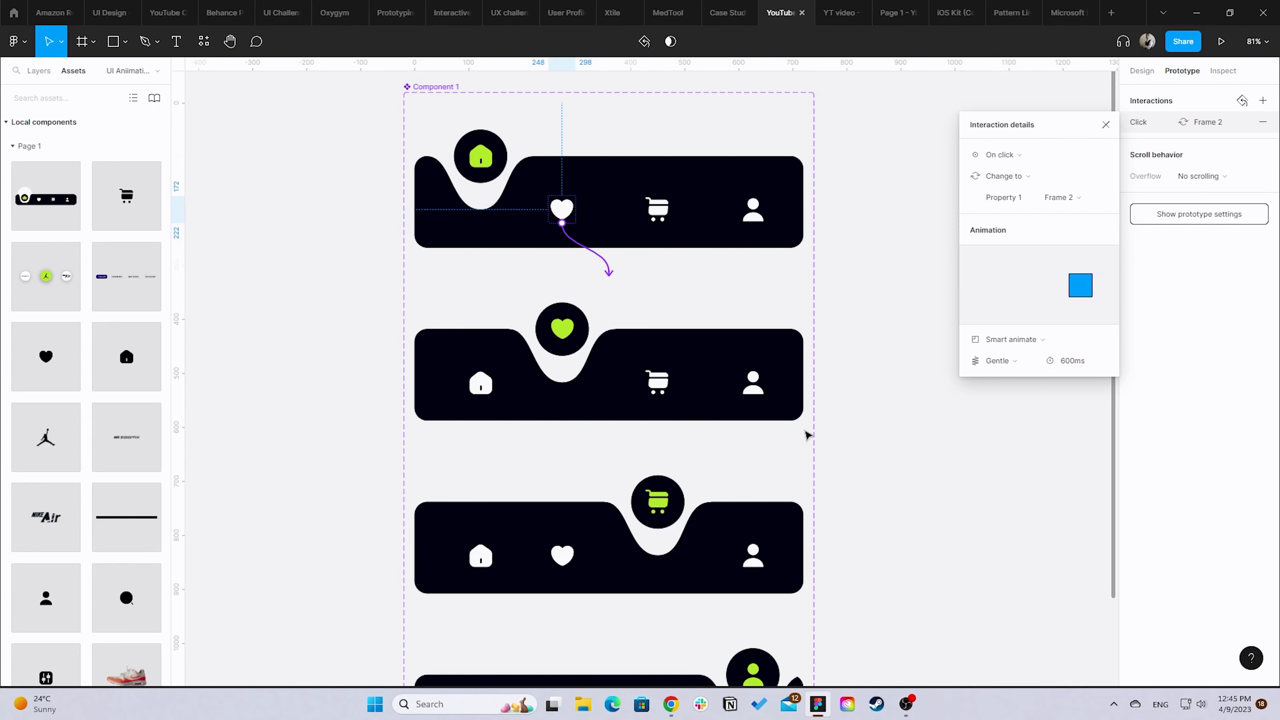
scroll(658, 401, down, 1)
- Link the heart icons in the cart and profile variants to the heart variant
click(563, 503)
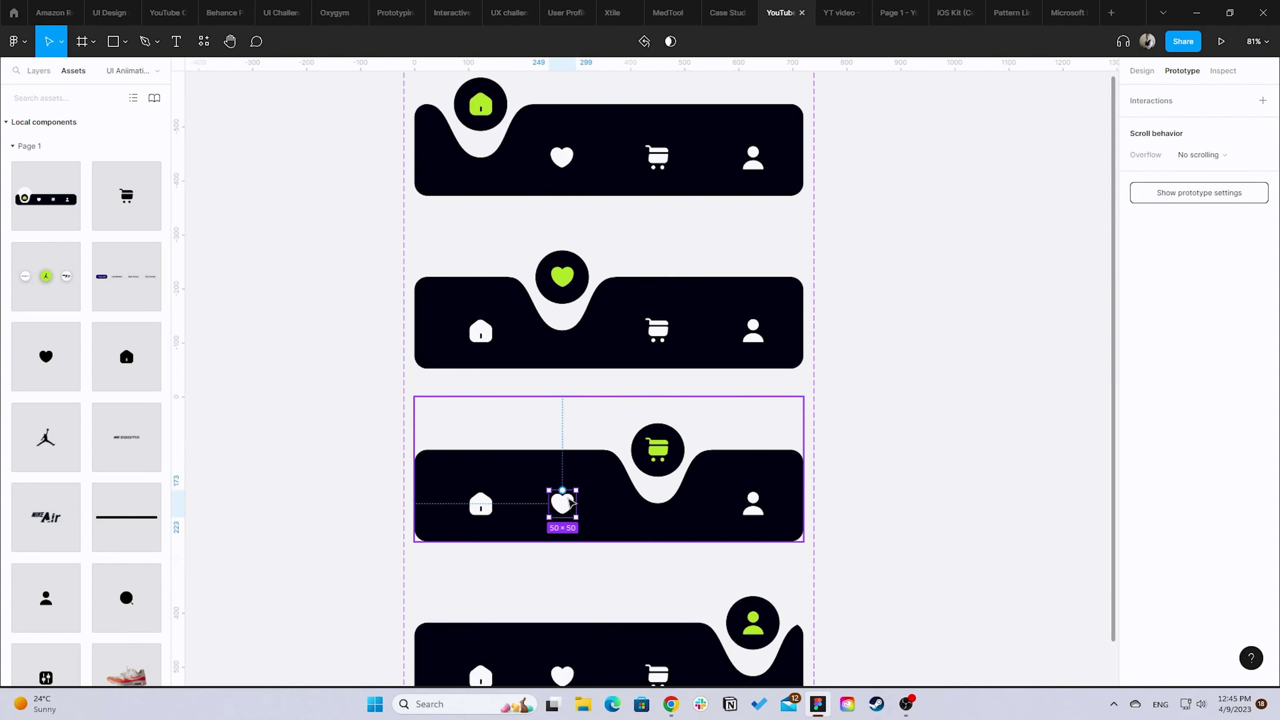
scroll(605, 575, down, 3)
shift+click(564, 546)
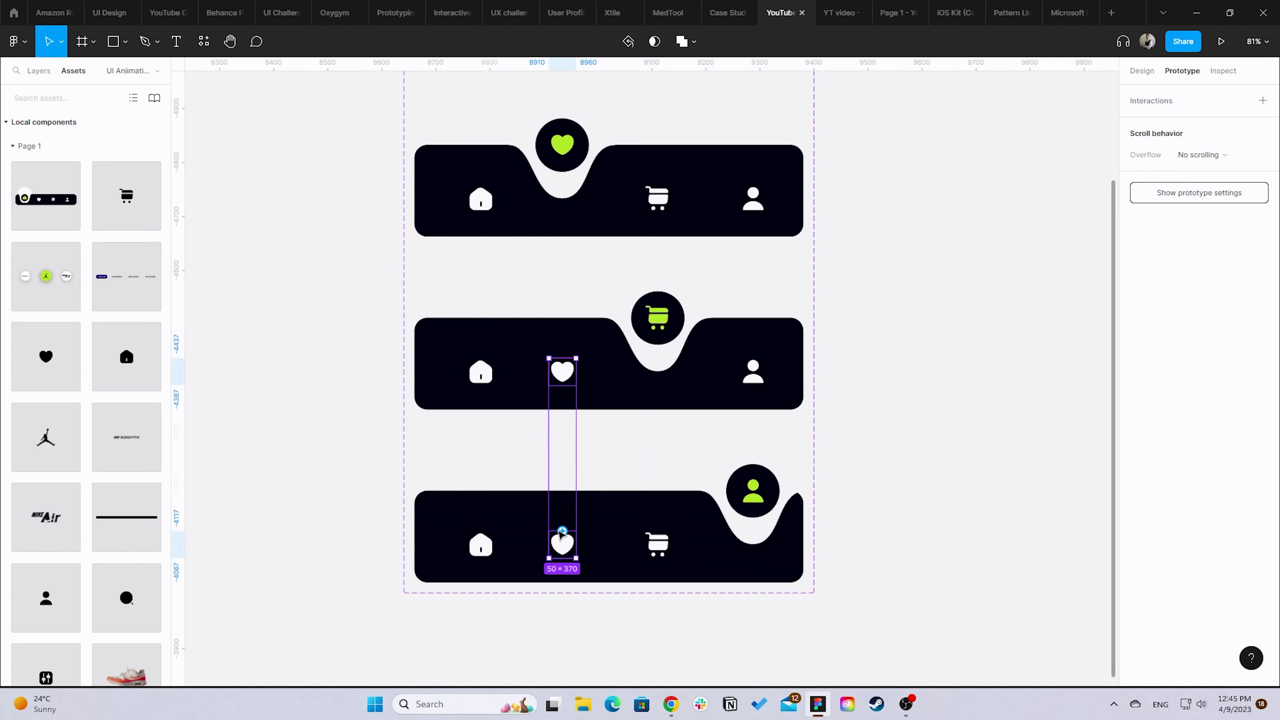
drag(563, 532, 589, 201)
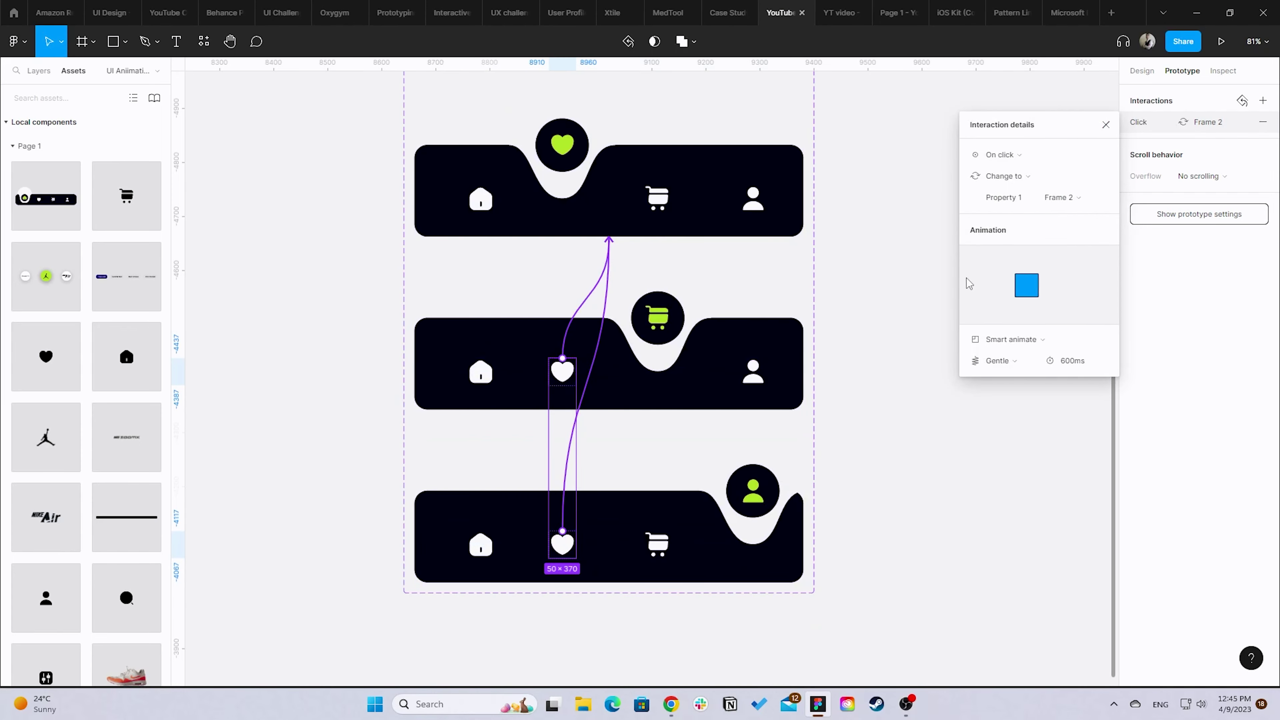
- Link the cart icons in the home and profile variants to the cart variant
scroll(680, 260, up, 5)
click(653, 184)
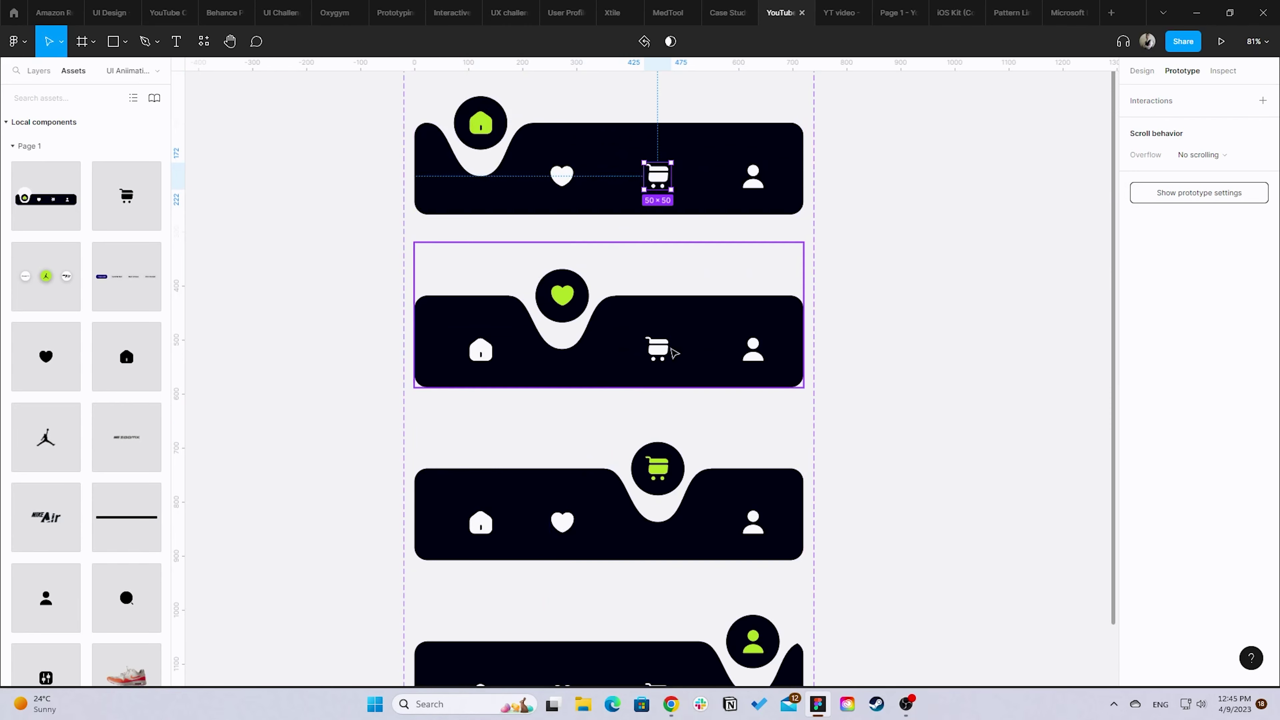
scroll(634, 426, down, 3)
shift+click(658, 563)
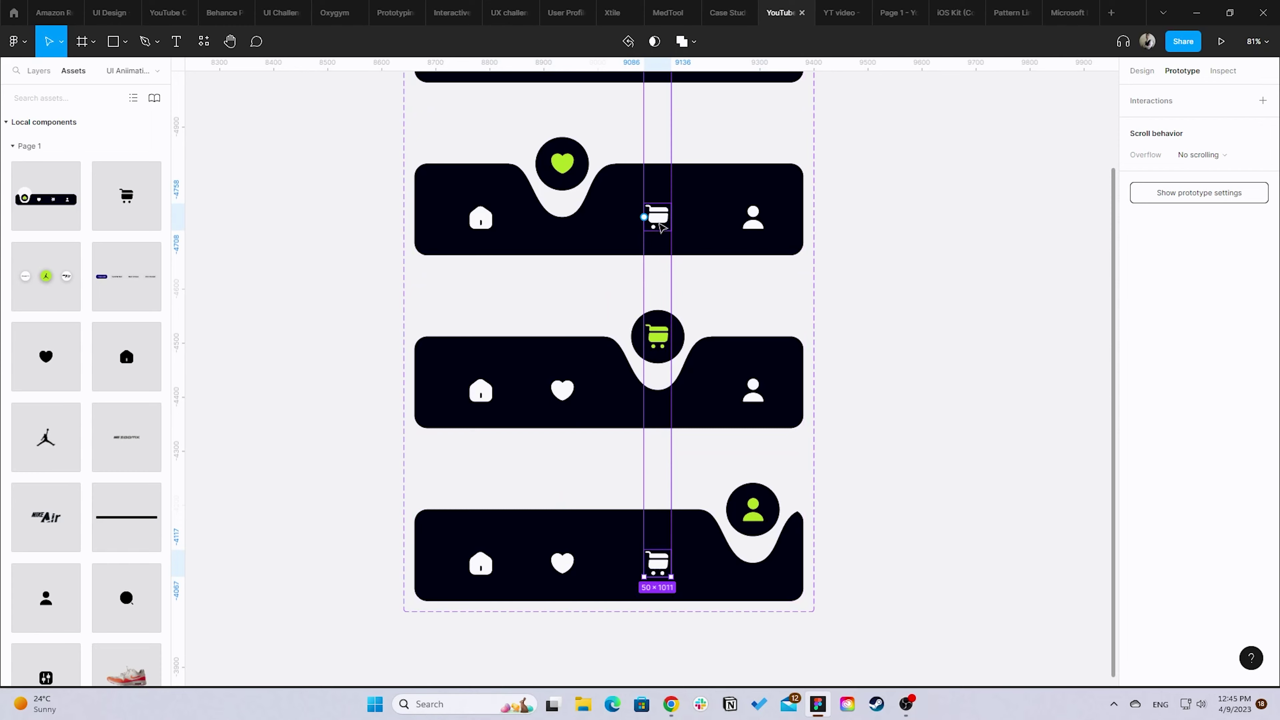
drag(672, 218, 698, 330)
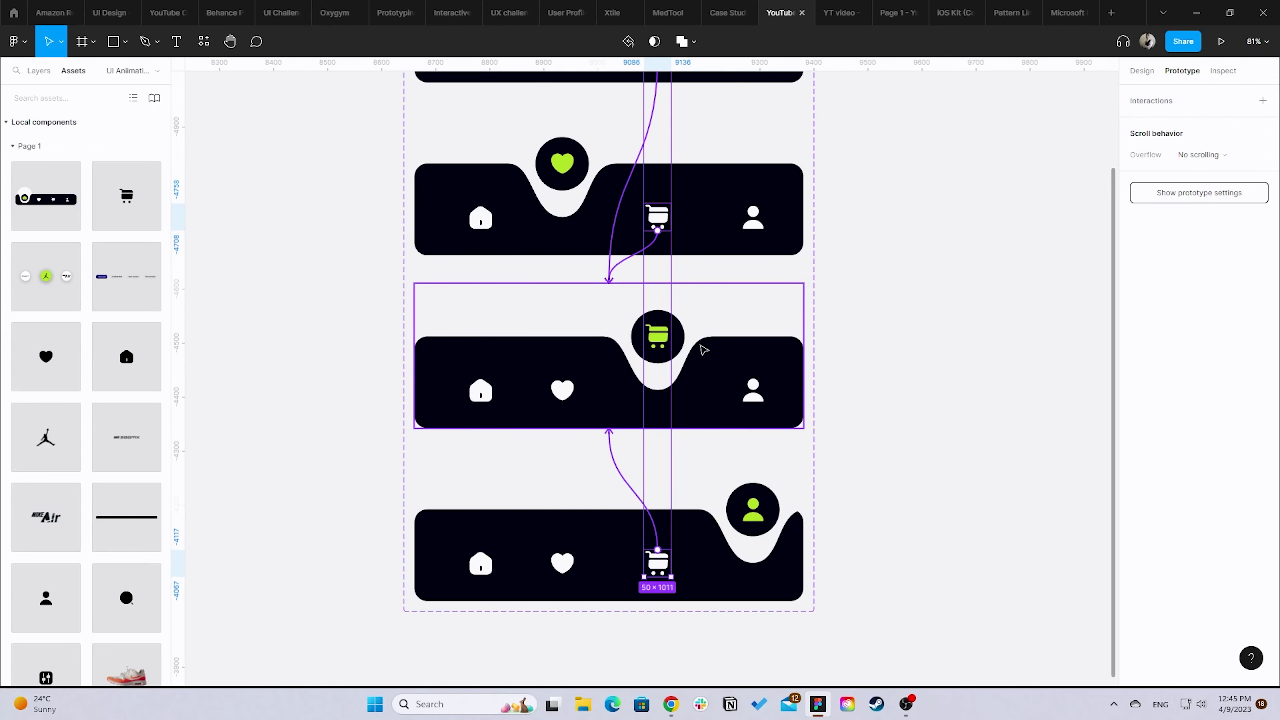
click(728, 283)
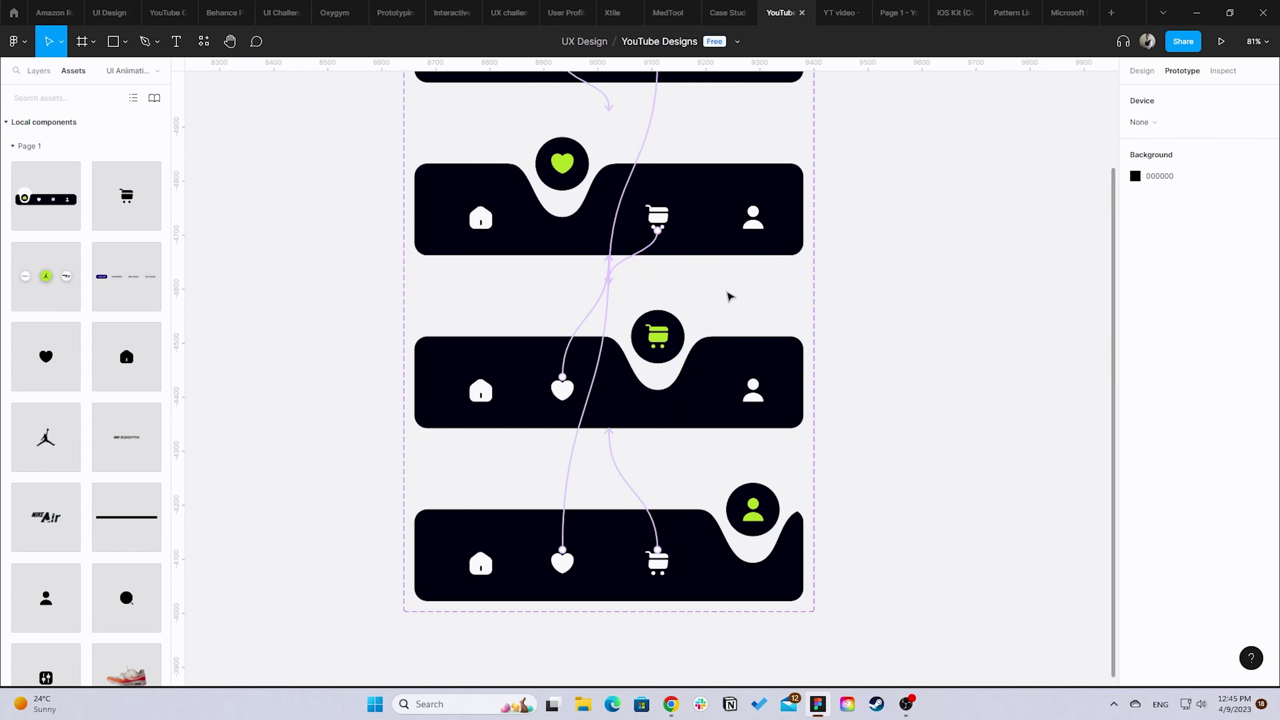
- Link the person icons in the home, heart and cart variants to the profile variant
scroll(771, 223, up, 3)
click(753, 177)
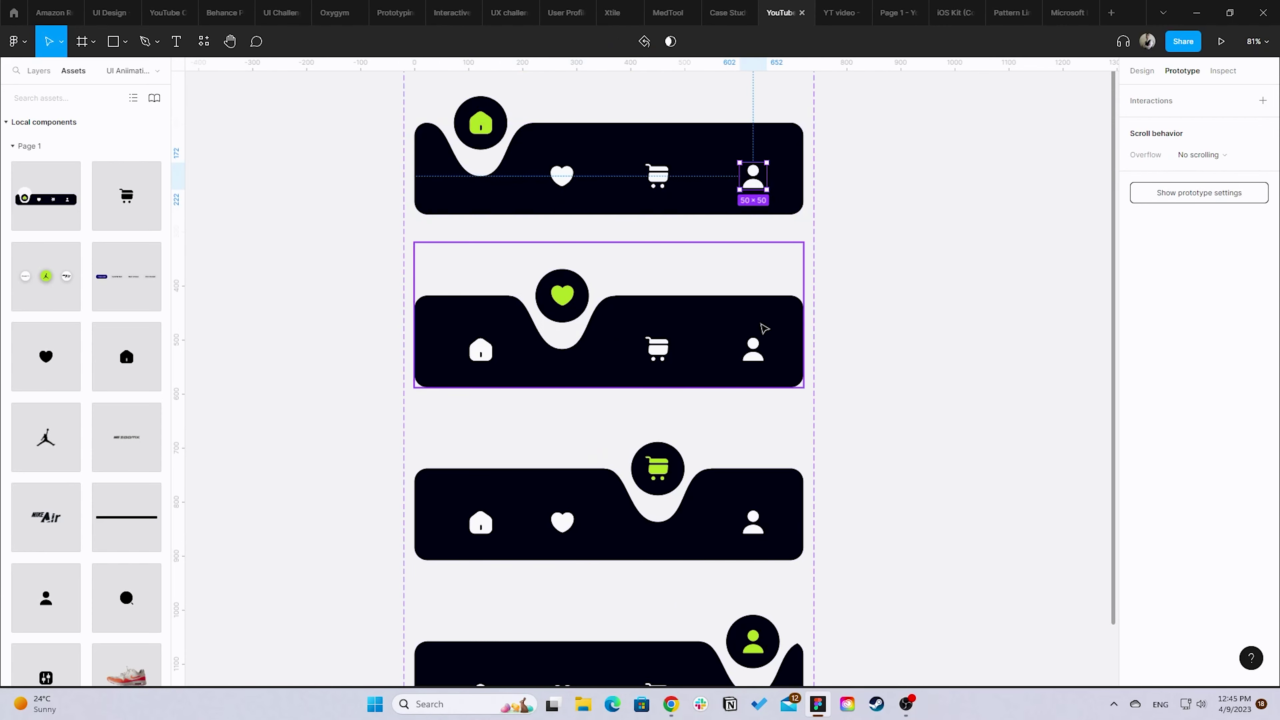
shift+click(753, 354)
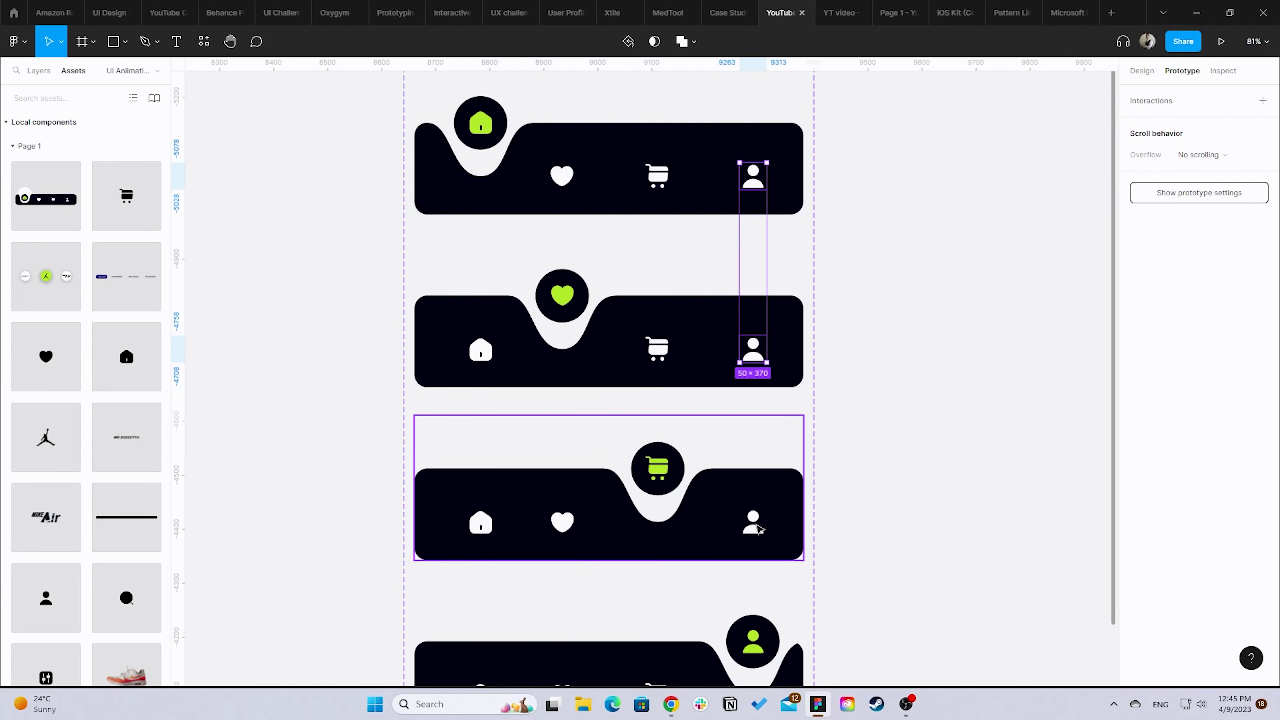
shift+click(758, 529)
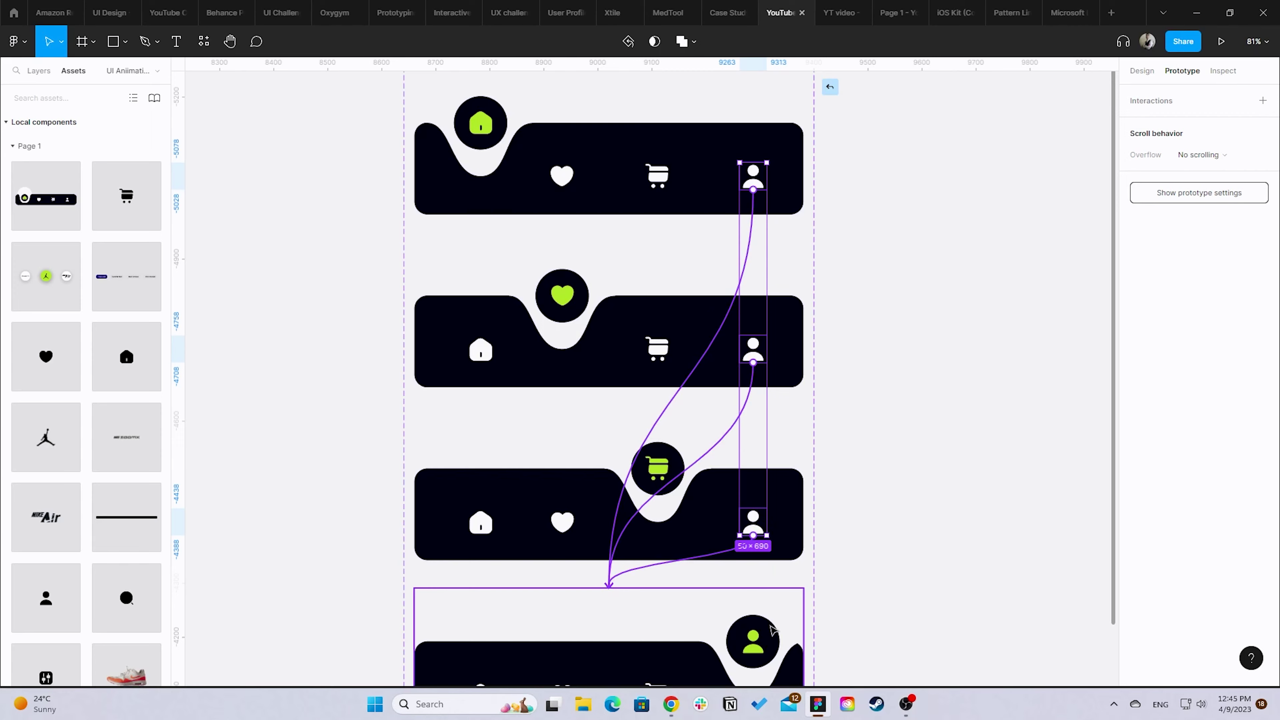
drag(766, 522, 469, 631)
- Link the home icons in the profile, cart and heart variants to the home variant
scroll(469, 577, down, 3)
click(469, 578)
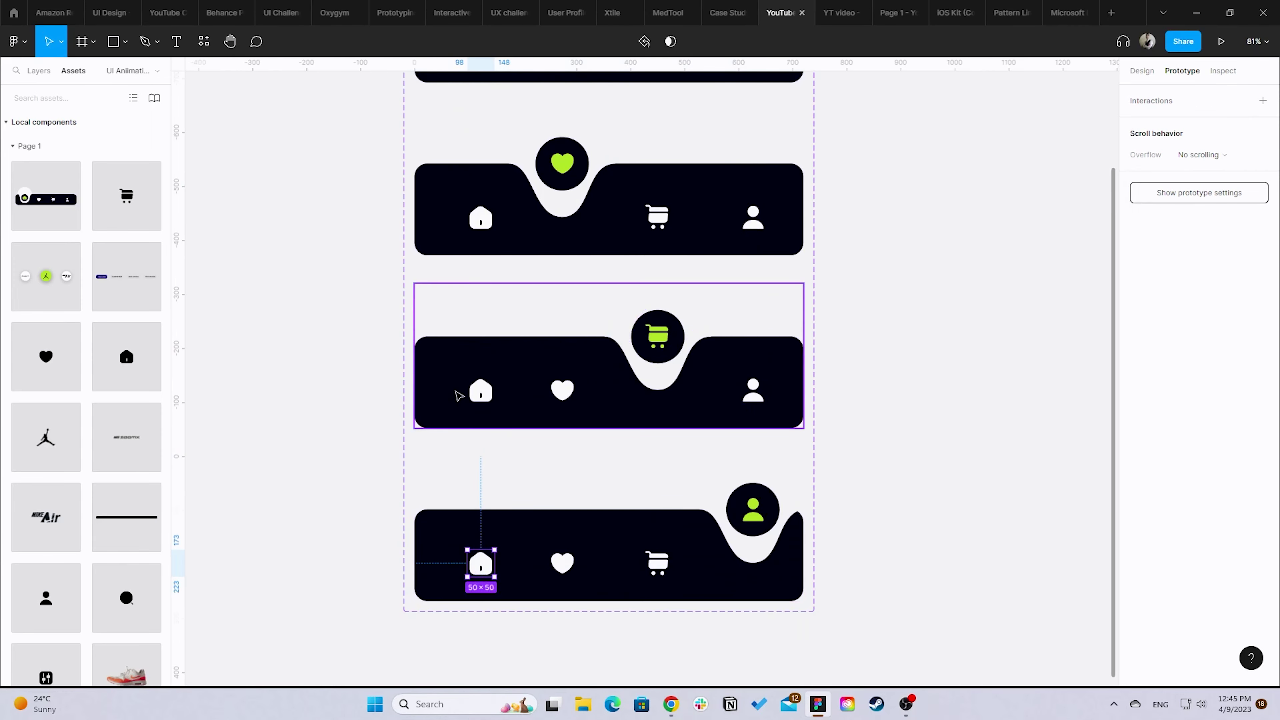
shift+click(479, 392)
shift+click(481, 218)
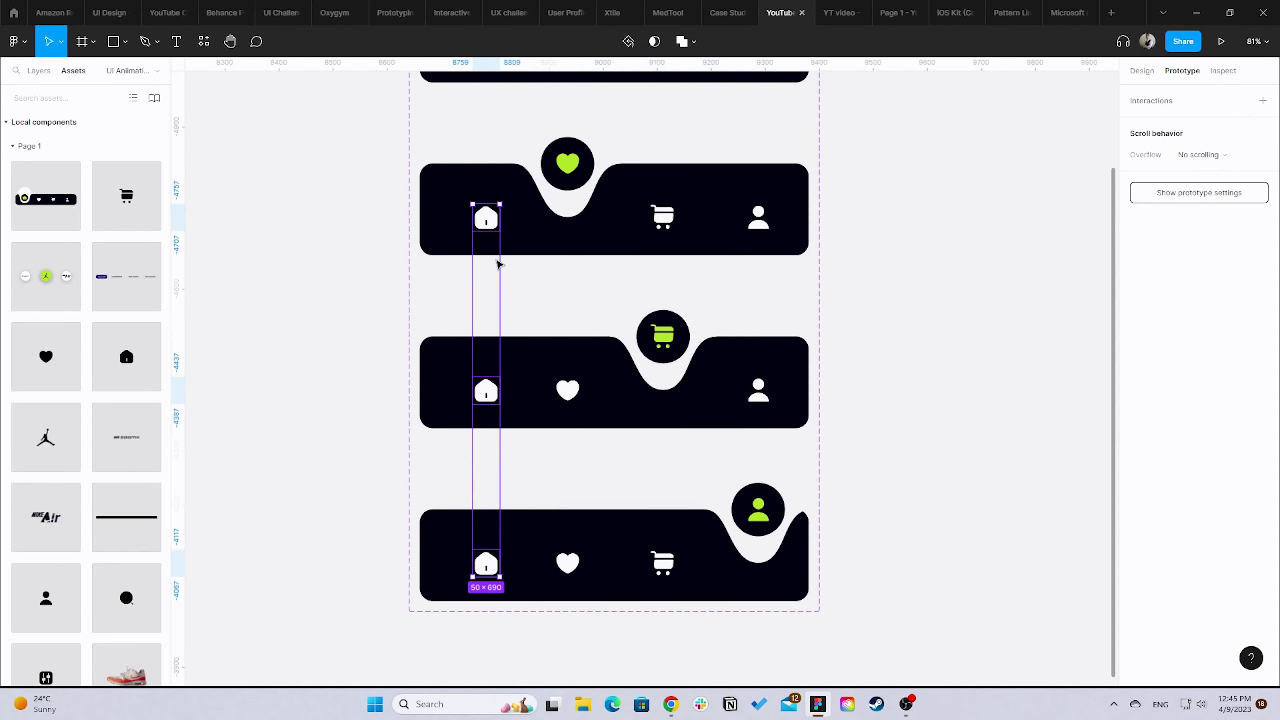
scroll(497, 263, up, 3)
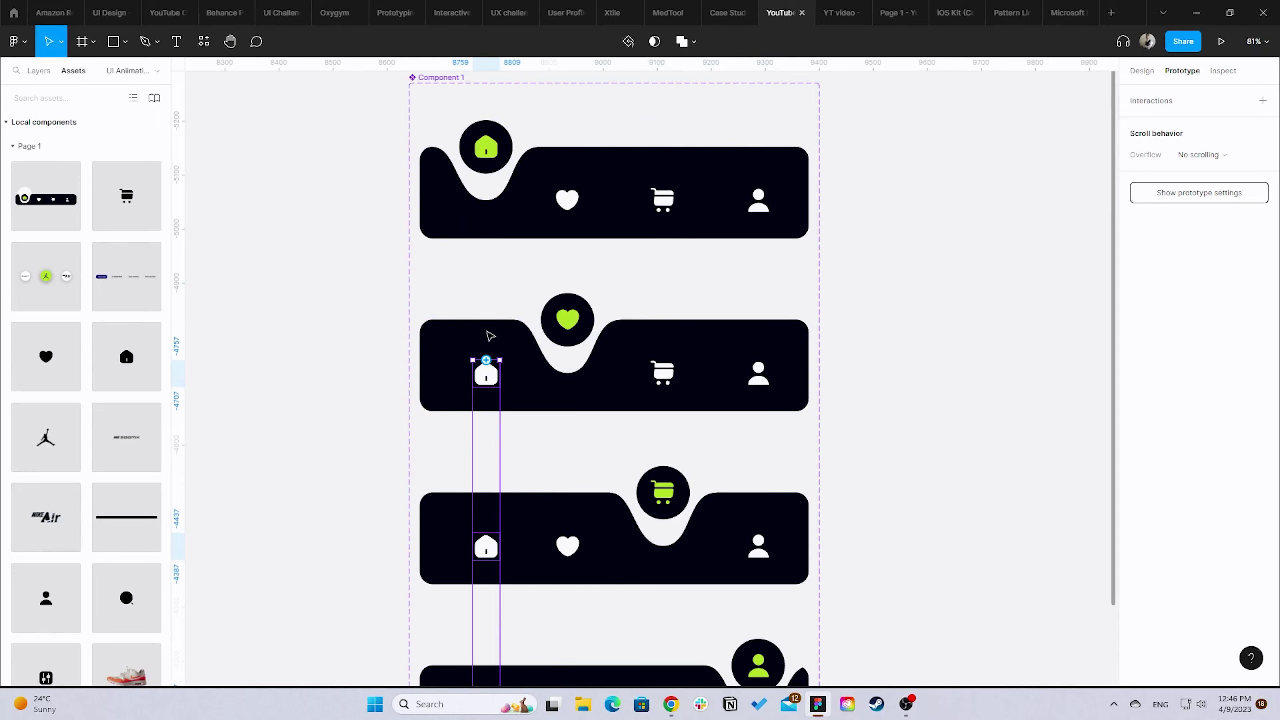
drag(486, 360, 492, 207)
click(831, 273)
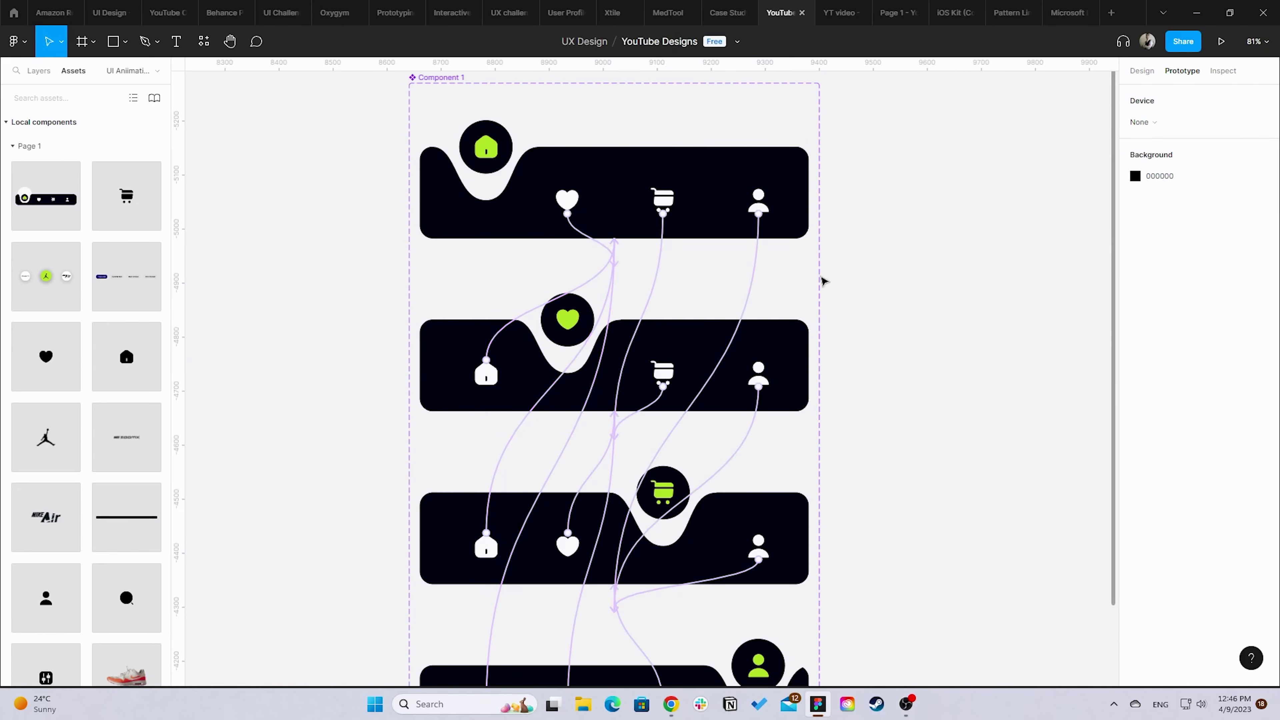
scroll(829, 292, down, 5)
drag(829, 291, 580, 335)
mouse_move(677, 323)
mouse_down()
mouse_move(815, 291)
mouse_move(729, 315)
mouse_move(745, 309)
mouse_up()
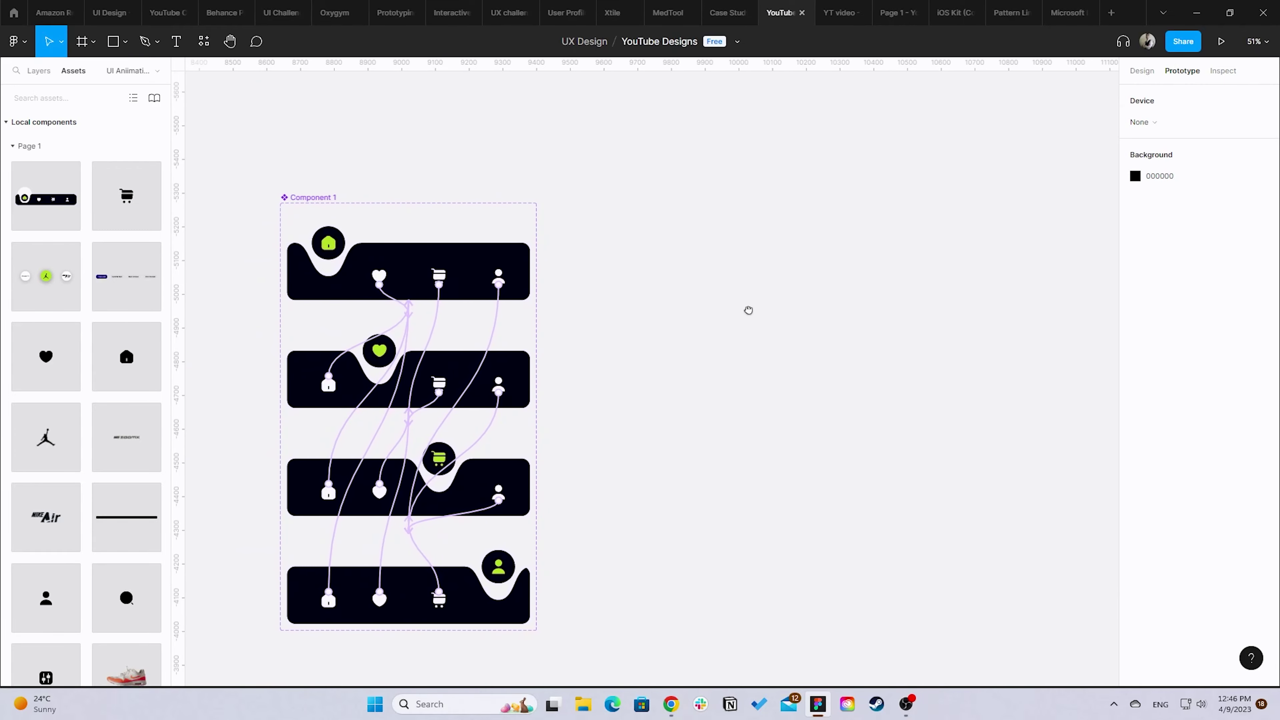
- Rename the component set from 'Component 1' to 'Bar'
double_click(322, 197)
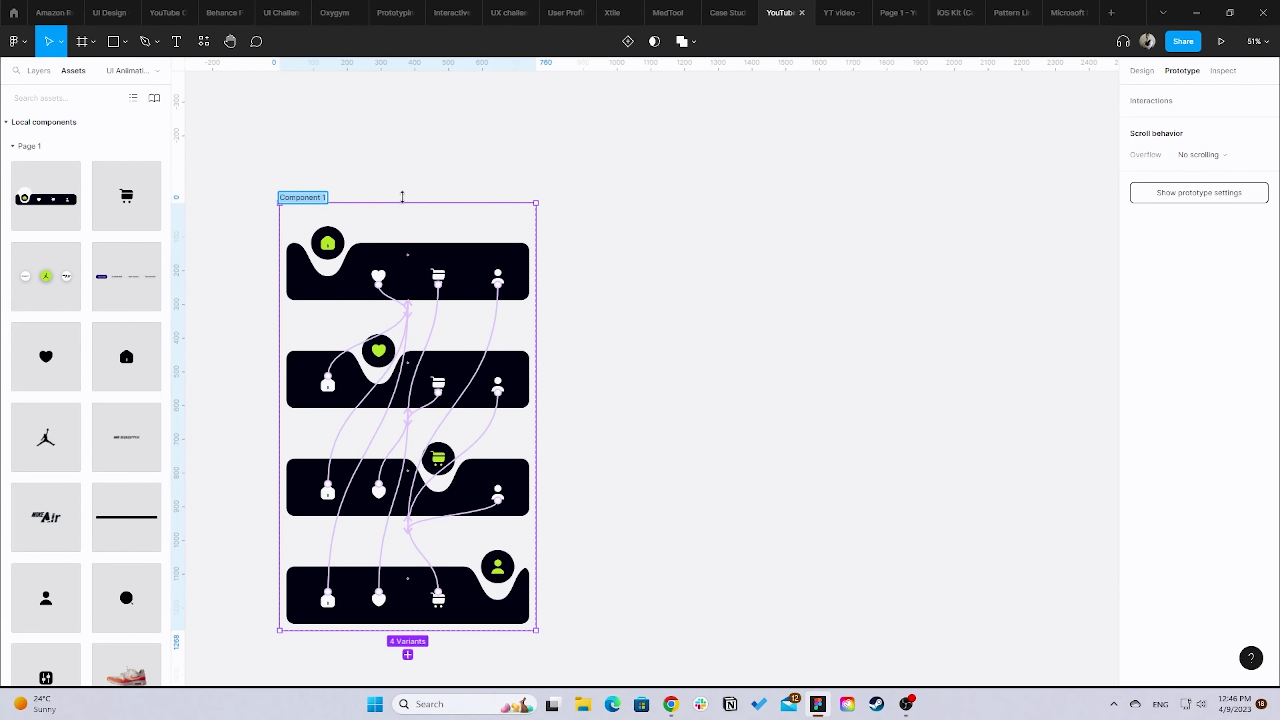
key(BackSpace)
text(Bar)
click(1140, 71)
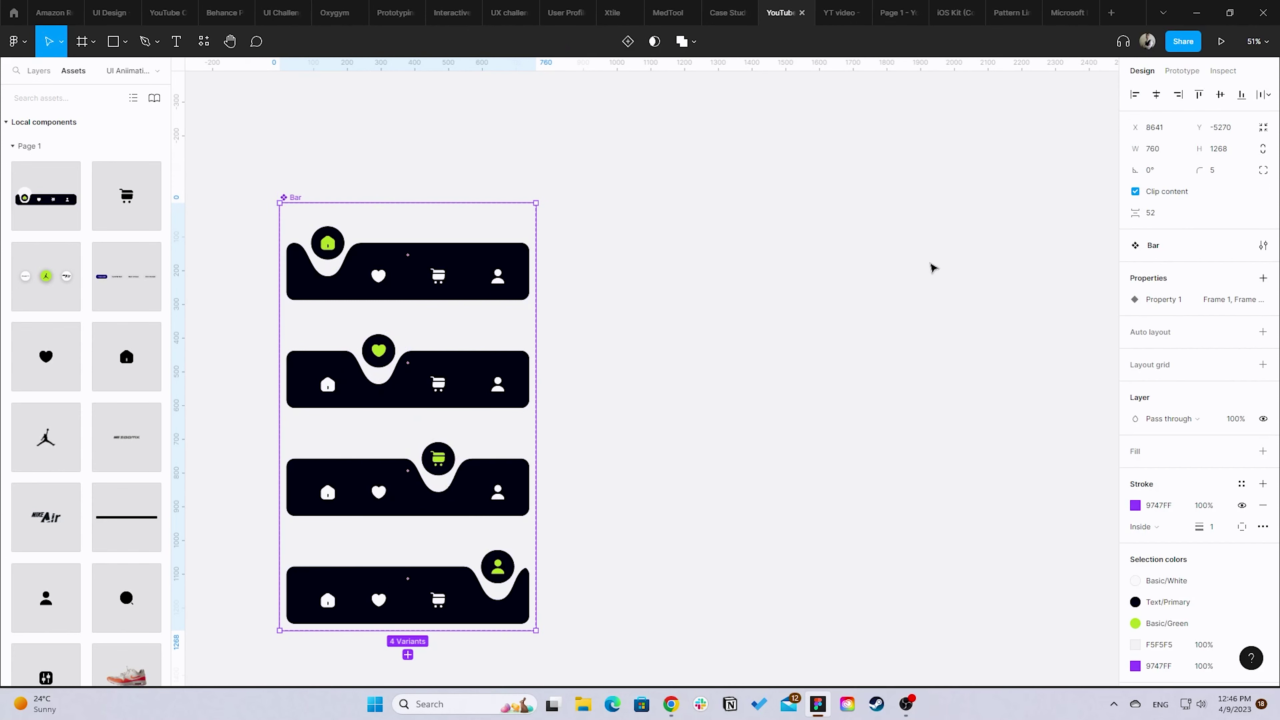
- Draw a new frame beside the component set and place a Bar instance in it
key(f)
drag(753, 223, 1066, 391)
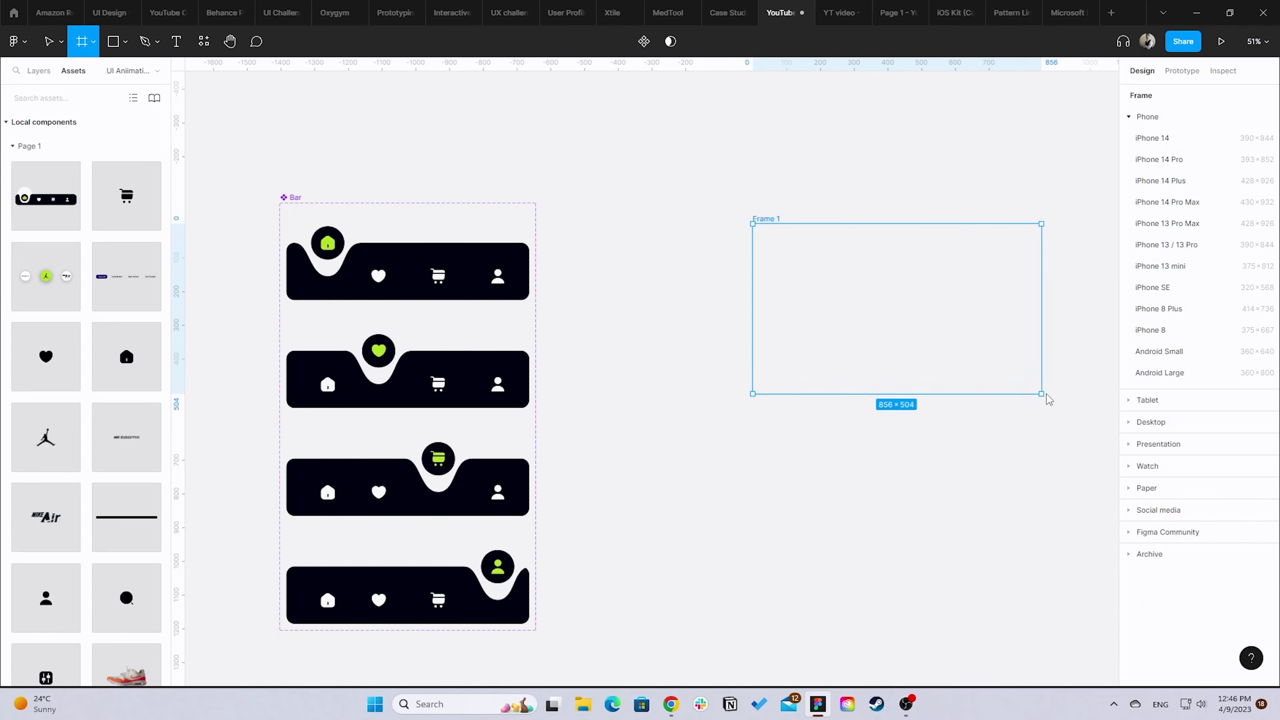
drag(1023, 446, 831, 485)
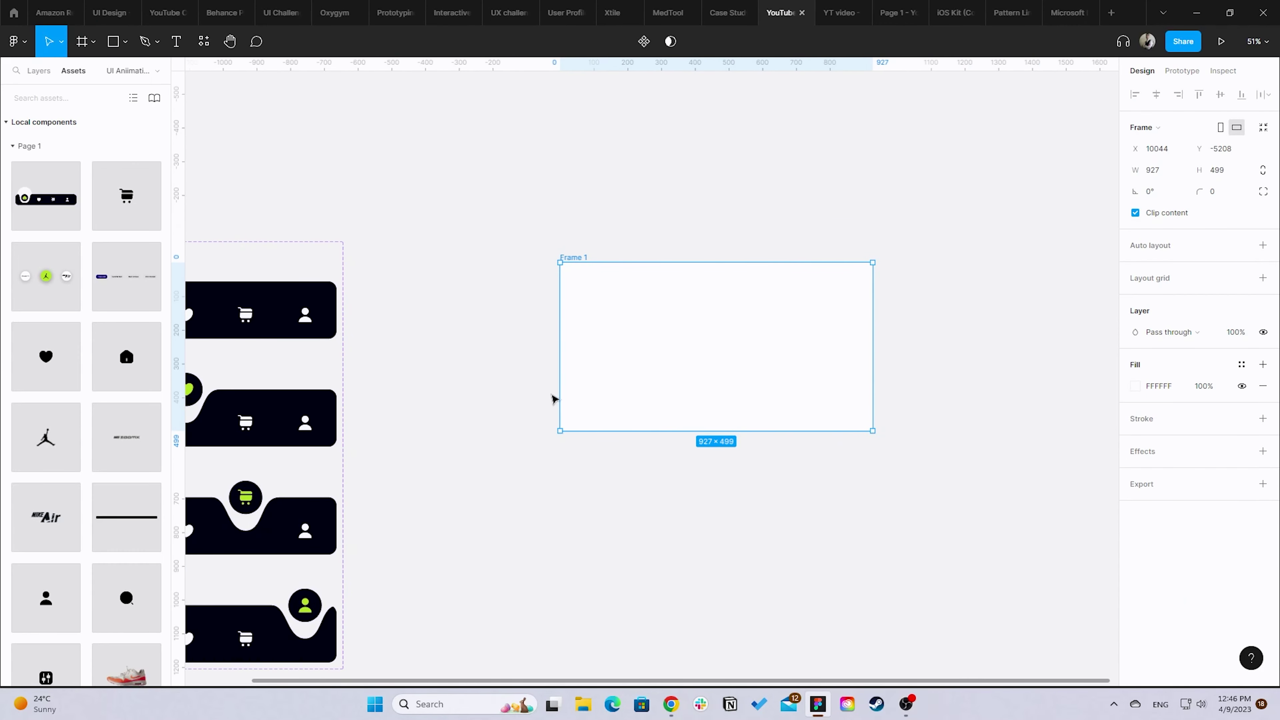
scroll(123, 466, down, 5)
scroll(304, 451, up, 3)
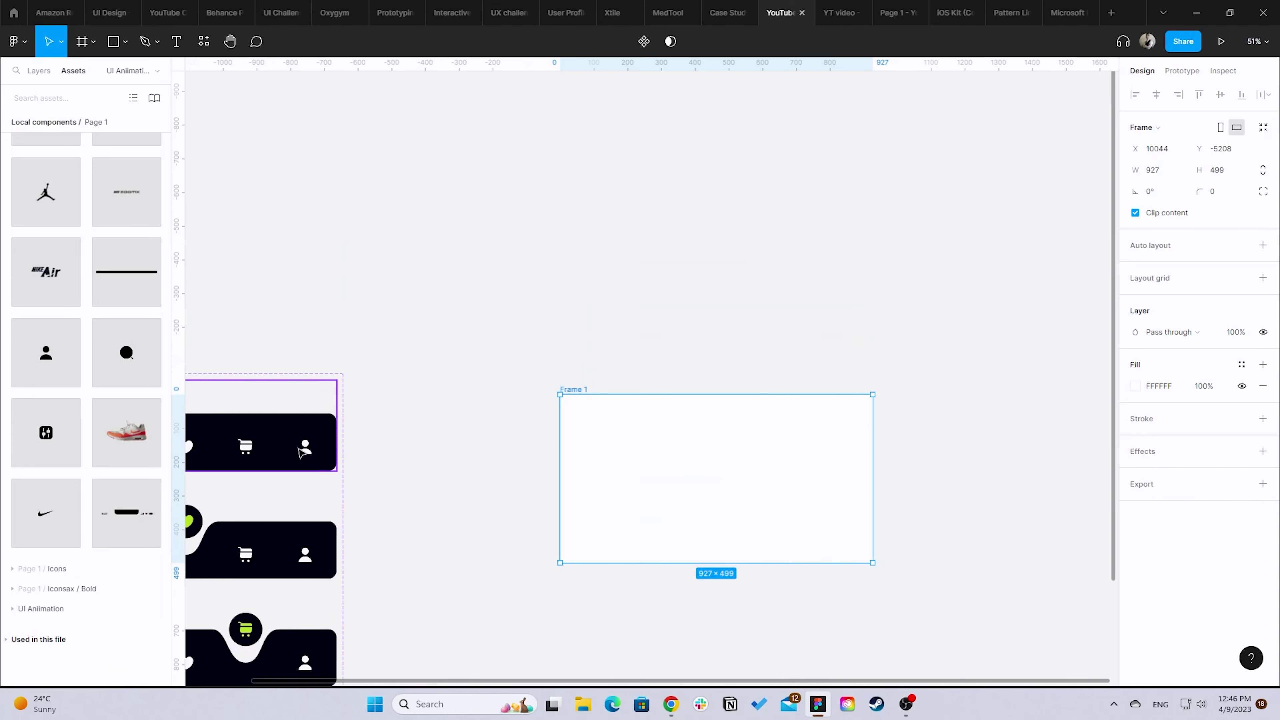
click(273, 444)
drag(250, 440, 751, 493)
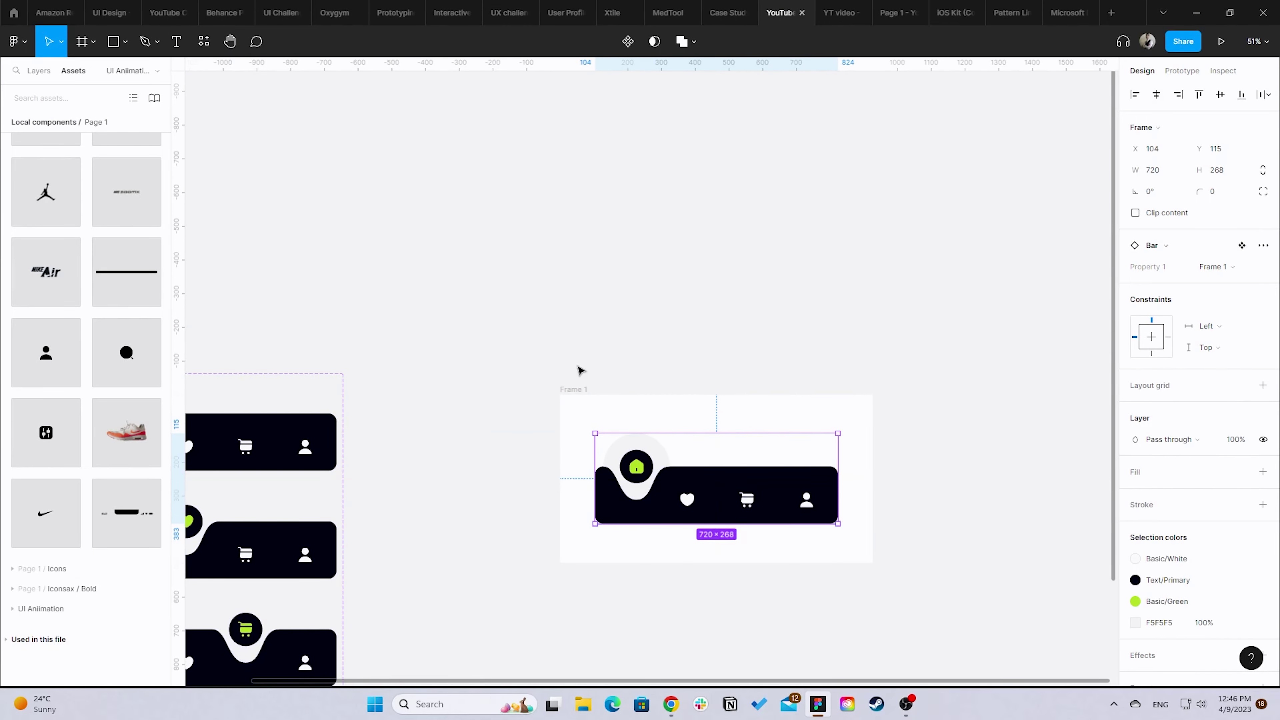
- Preview Frame 1 and test the heart, cart, profile and home tab animations
click(574, 390)
key(ctrl+alt+Return)
click(589, 397)
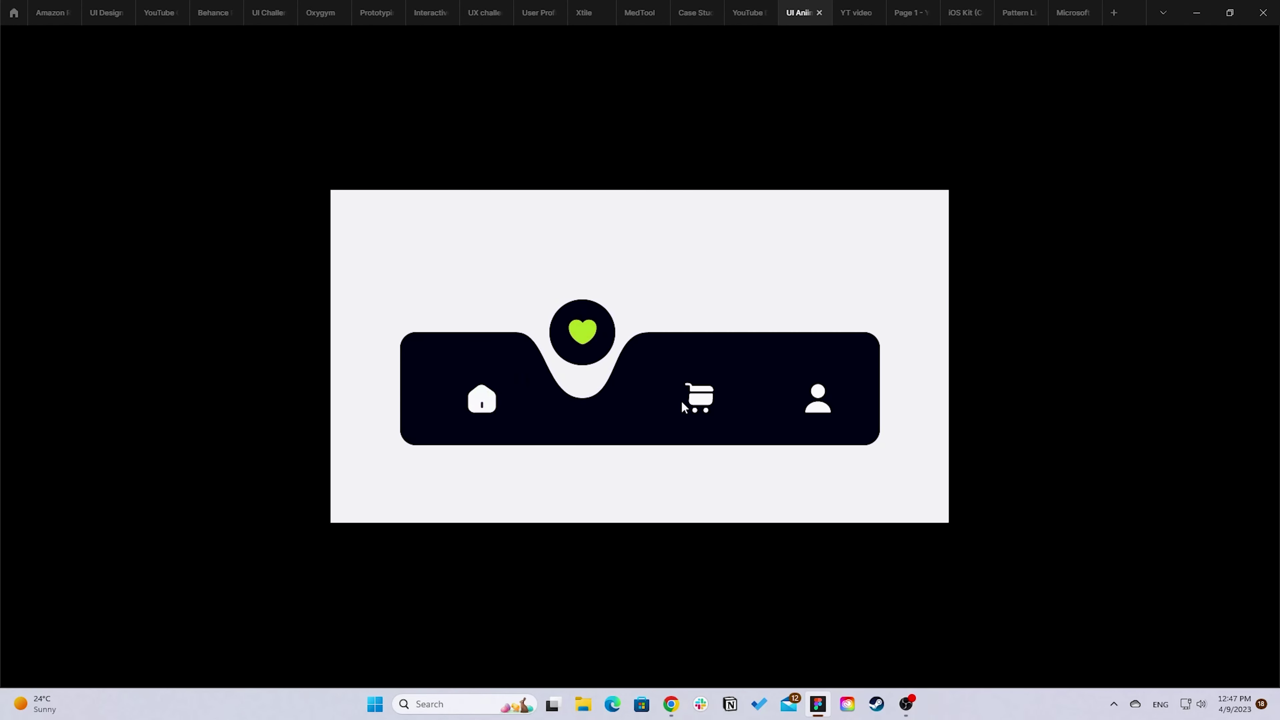
click(690, 403)
click(818, 399)
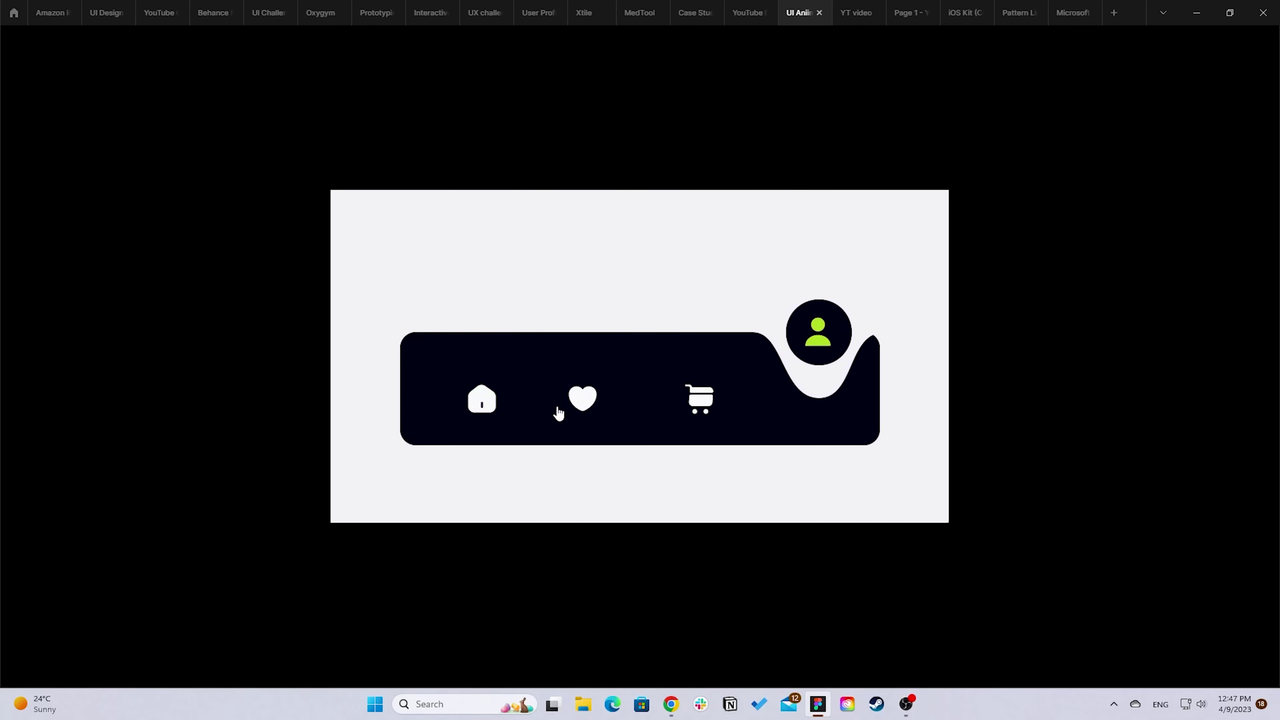
click(481, 406)
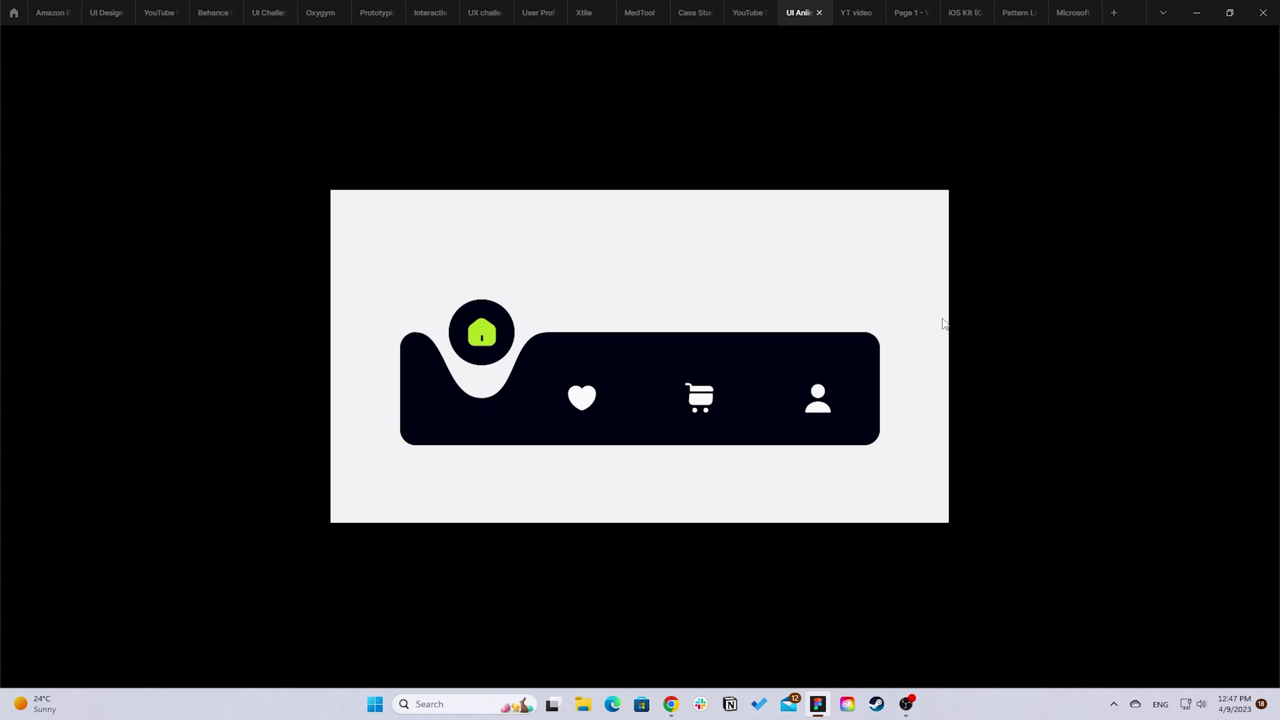